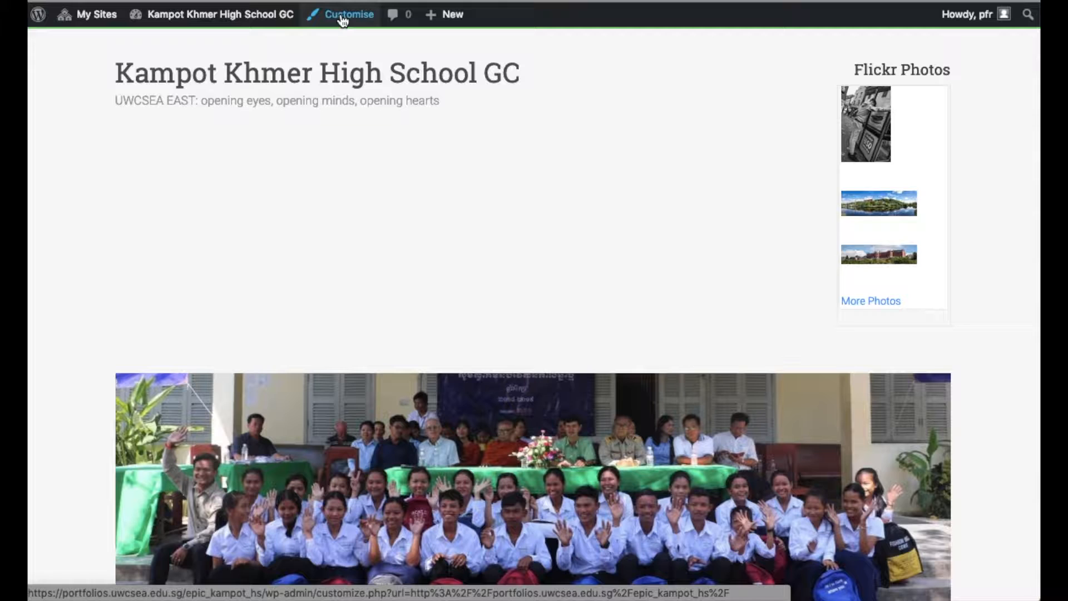
# Step: Open the site customiser and remove the Links widget from the Right Sidebar
pyautogui.click(343, 16)
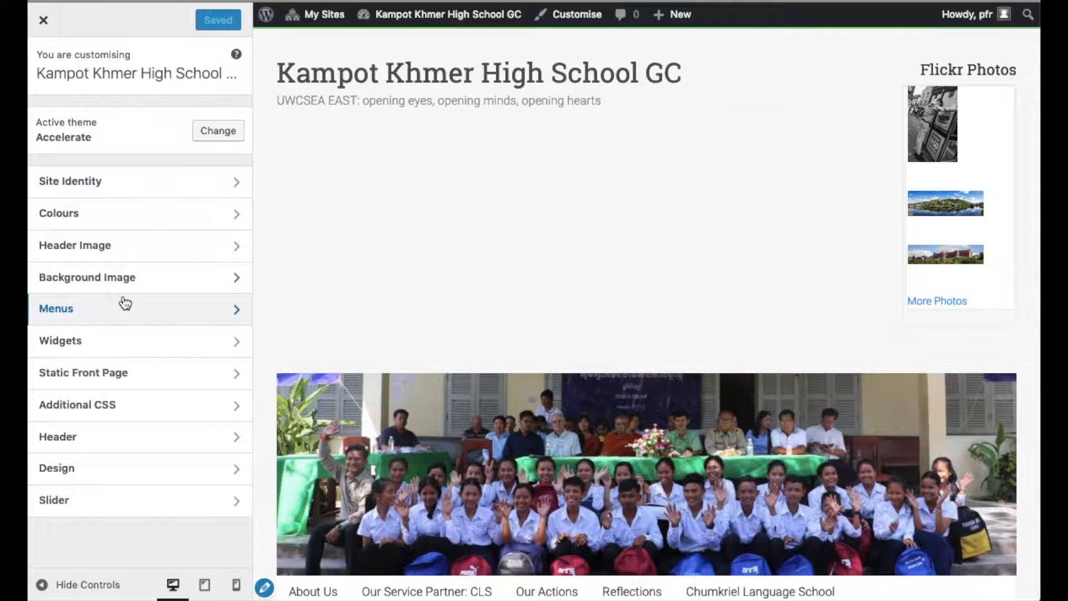
pyautogui.click(130, 342)
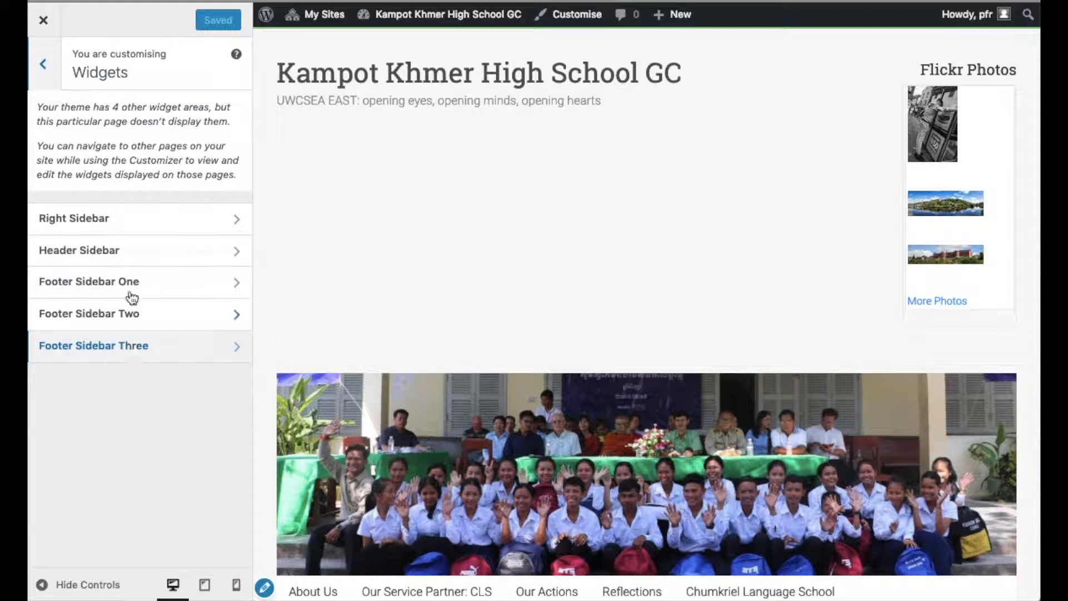
pyautogui.click(148, 218)
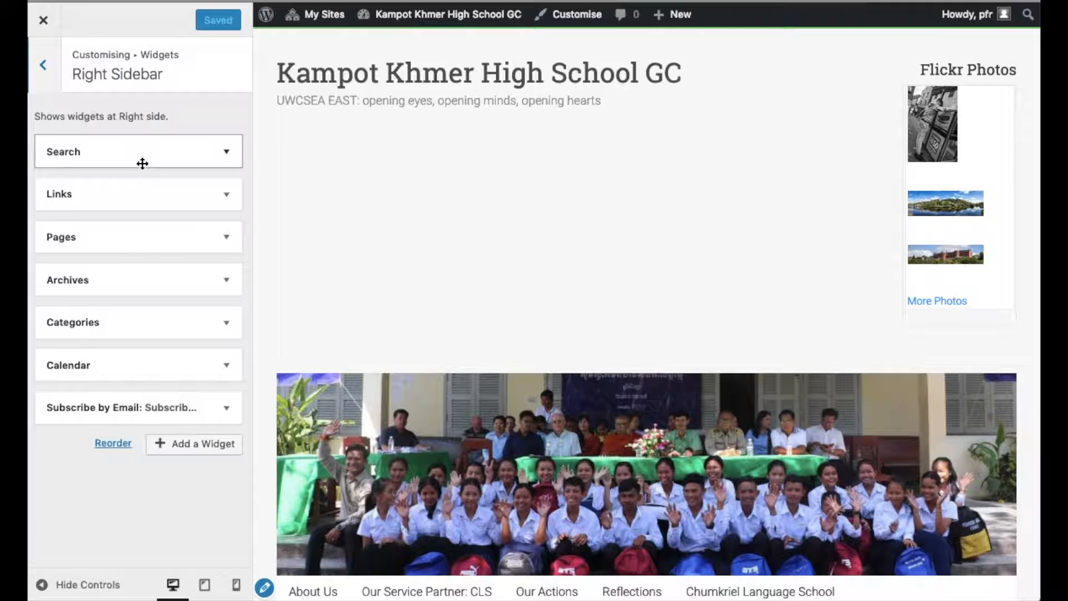
pyautogui.click(227, 197)
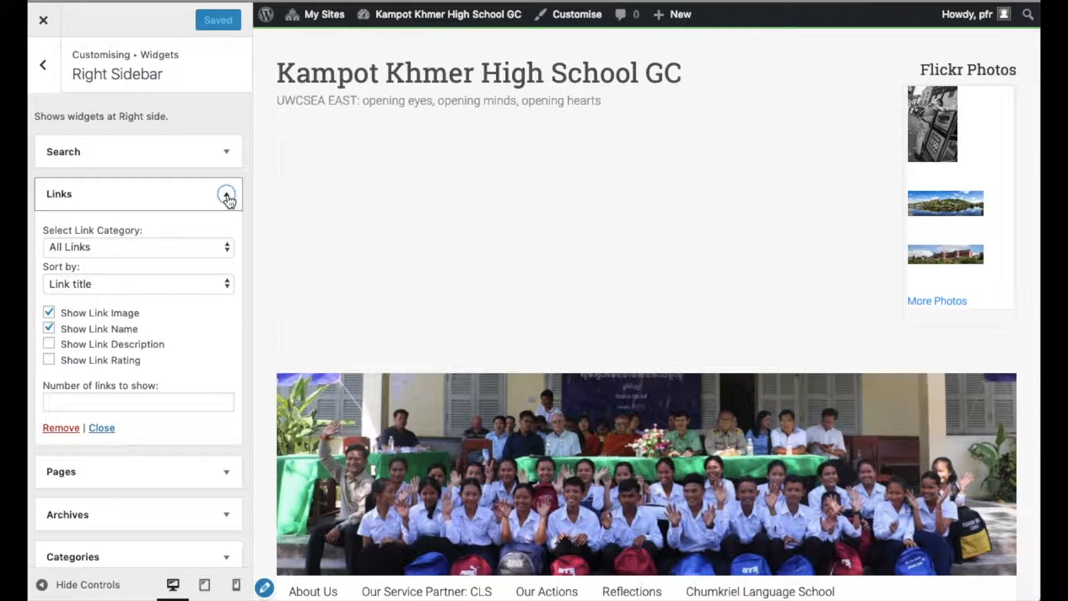
pyautogui.click(227, 196)
pyautogui.click(227, 196)
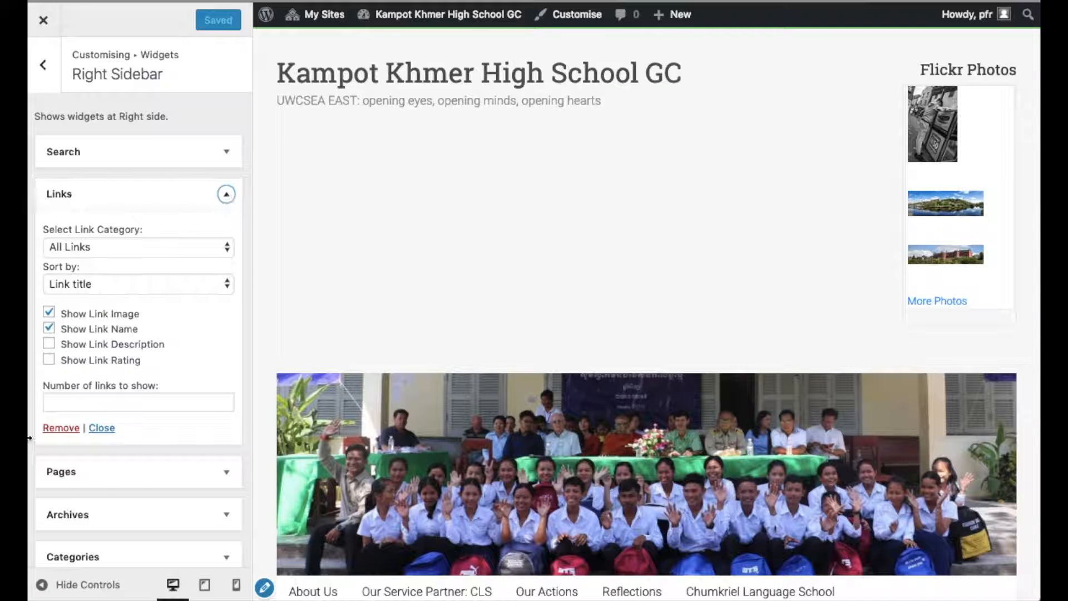
pyautogui.click(72, 428)
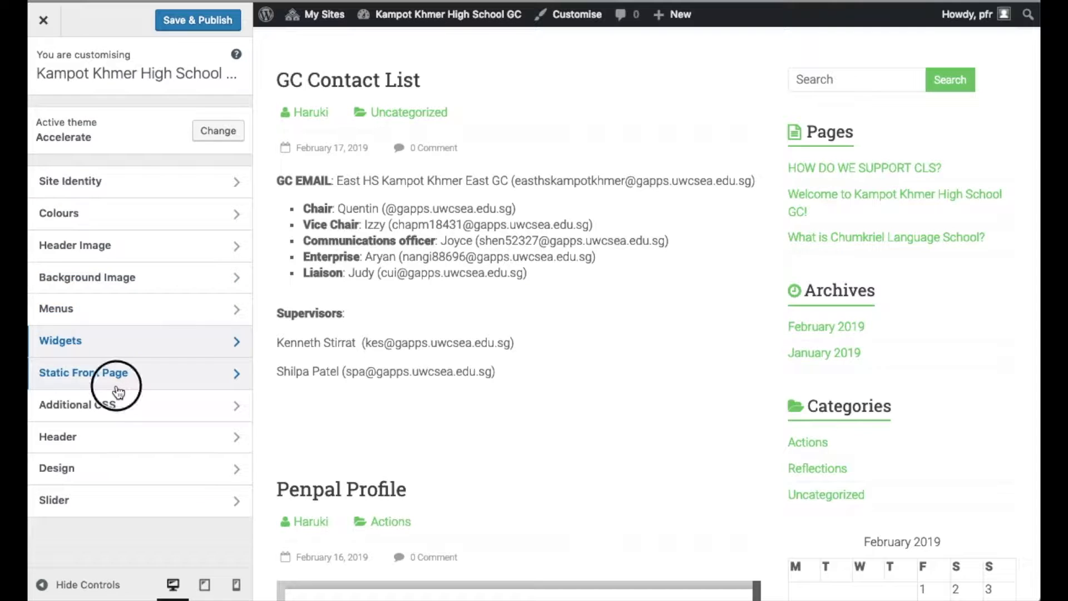
# Step: Set the front page to display a static page and add a new page titled "Essential Tools" for it
pyautogui.click(117, 381)
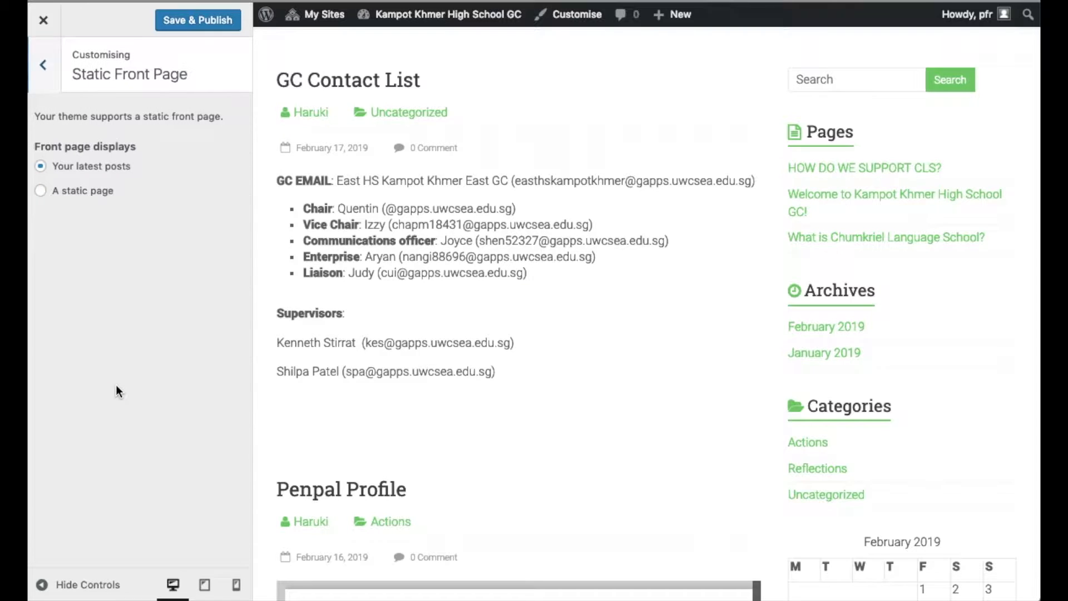
pyautogui.click(68, 199)
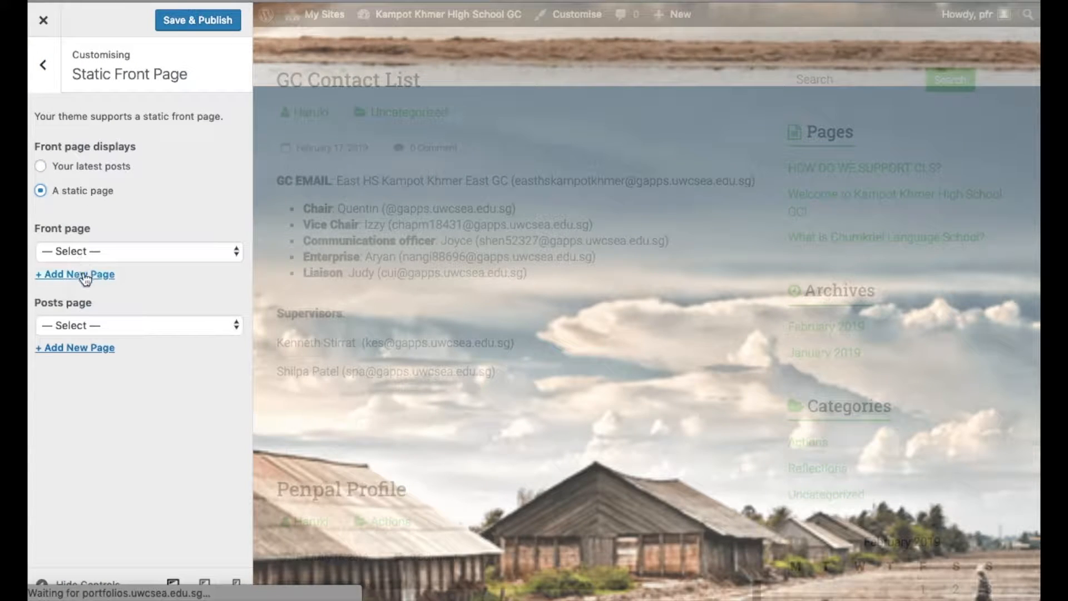
pyautogui.click(84, 275)
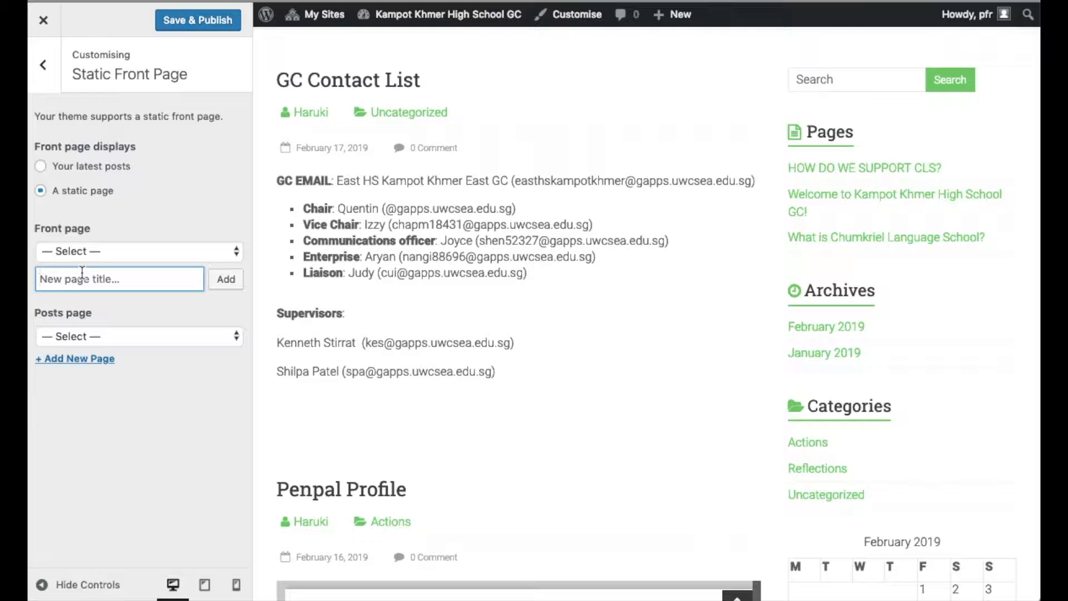
pyautogui.write('Essentai')
pyautogui.press('BackSpace')
pyautogui.press('BackSpace')
pyautogui.write('ial Tools')
pyautogui.click(226, 280)
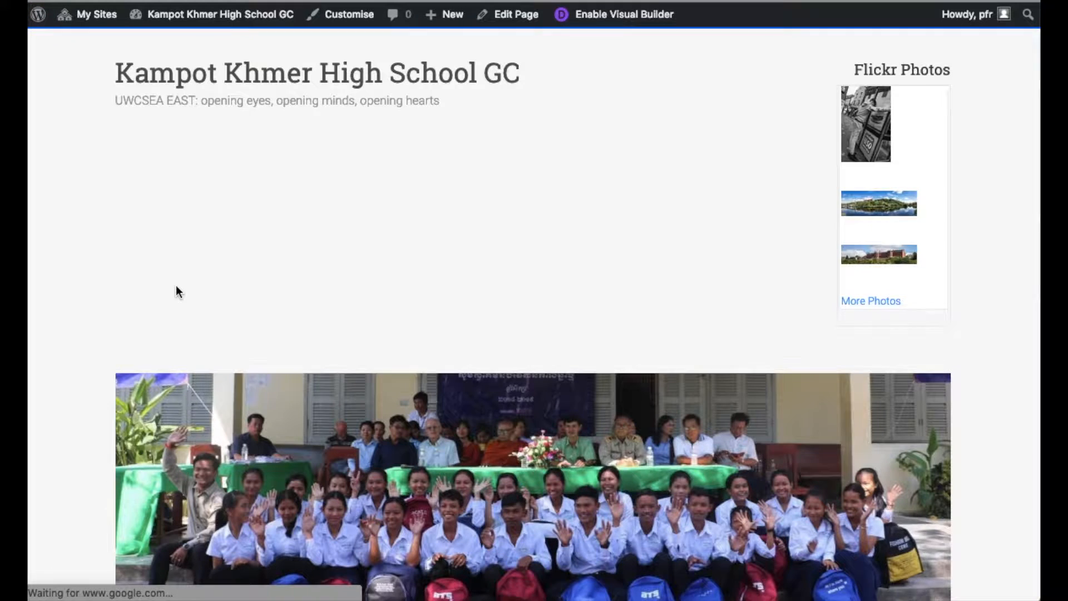
# Step: Check the new front page on the site and open the list of all pages in the dashboard
pyautogui.scroll(-6, 176, 291)
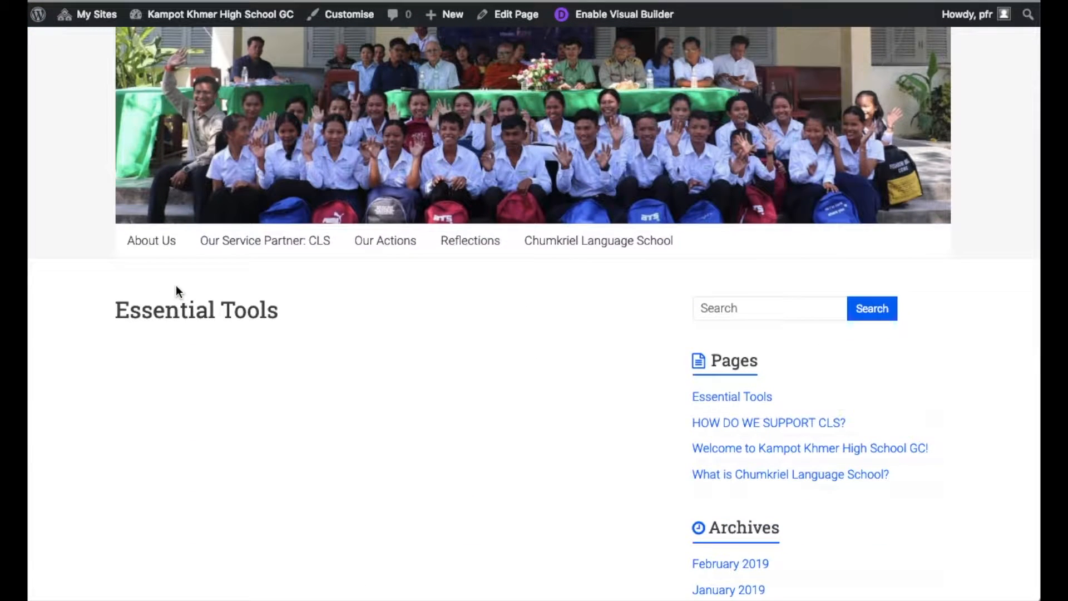
pyautogui.scroll(4, 175, 286)
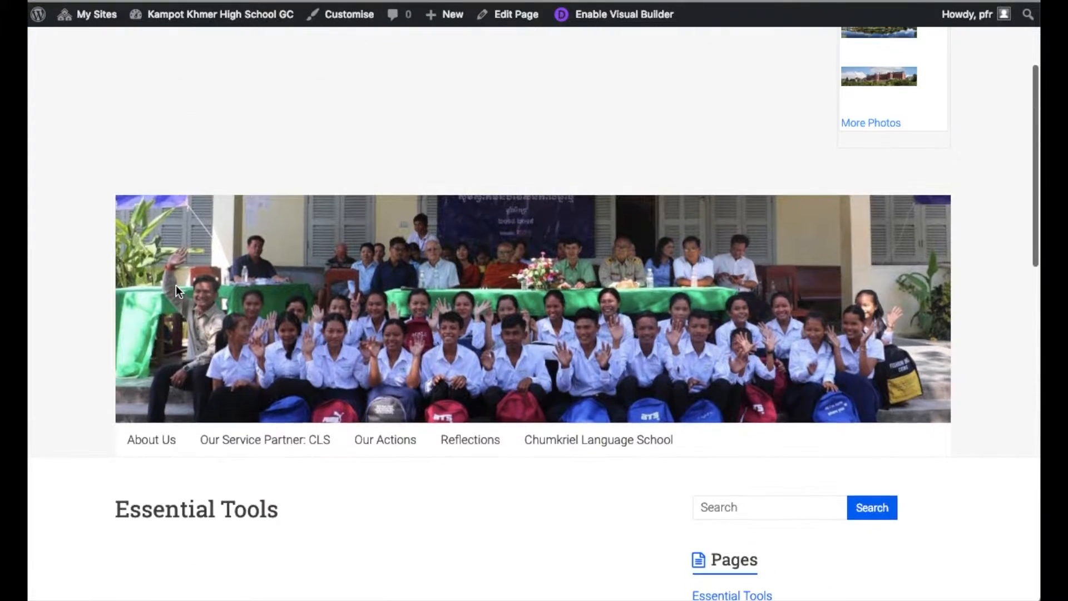
pyautogui.scroll(3, 176, 287)
pyautogui.moveTo(177, 15)
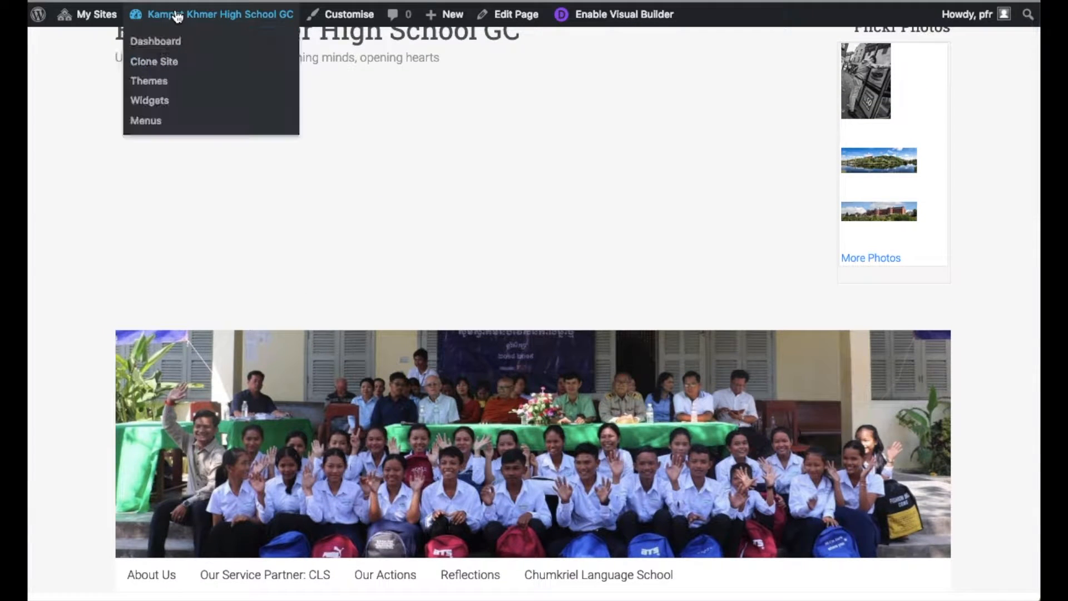
pyautogui.click(163, 47)
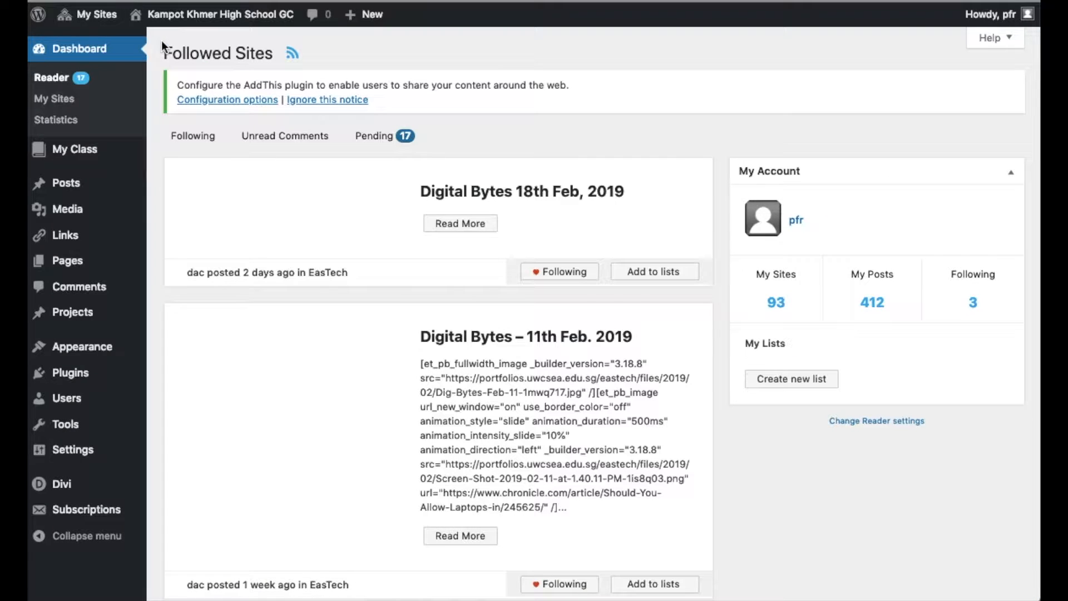
pyautogui.moveTo(66, 273)
pyautogui.click(168, 265)
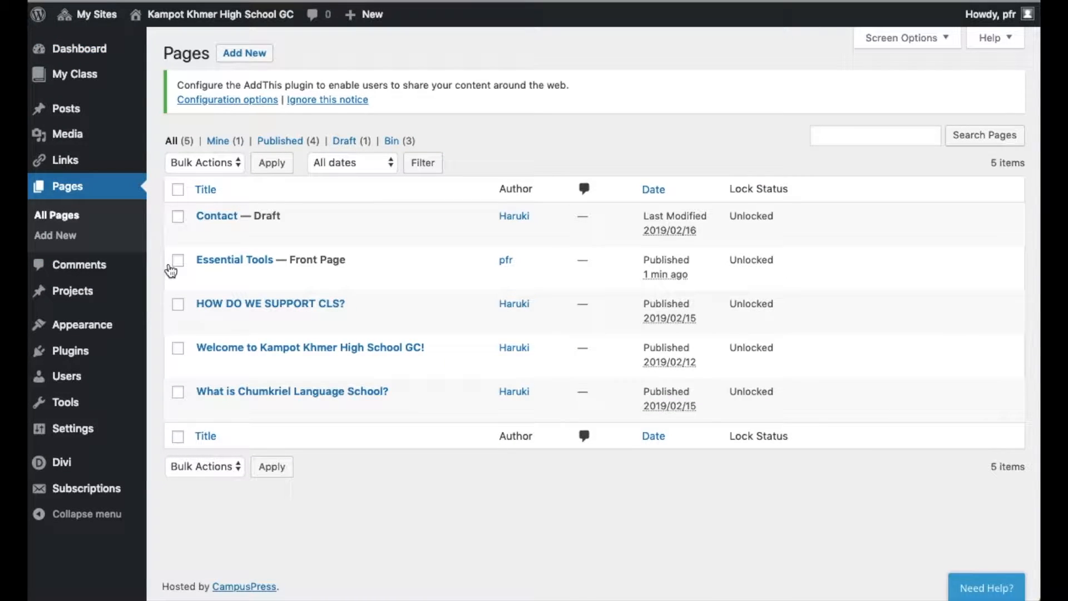
# Step: Open the Essential Tools page for editing with the Divi Builder and switch to its classic version
pyautogui.moveTo(231, 262)
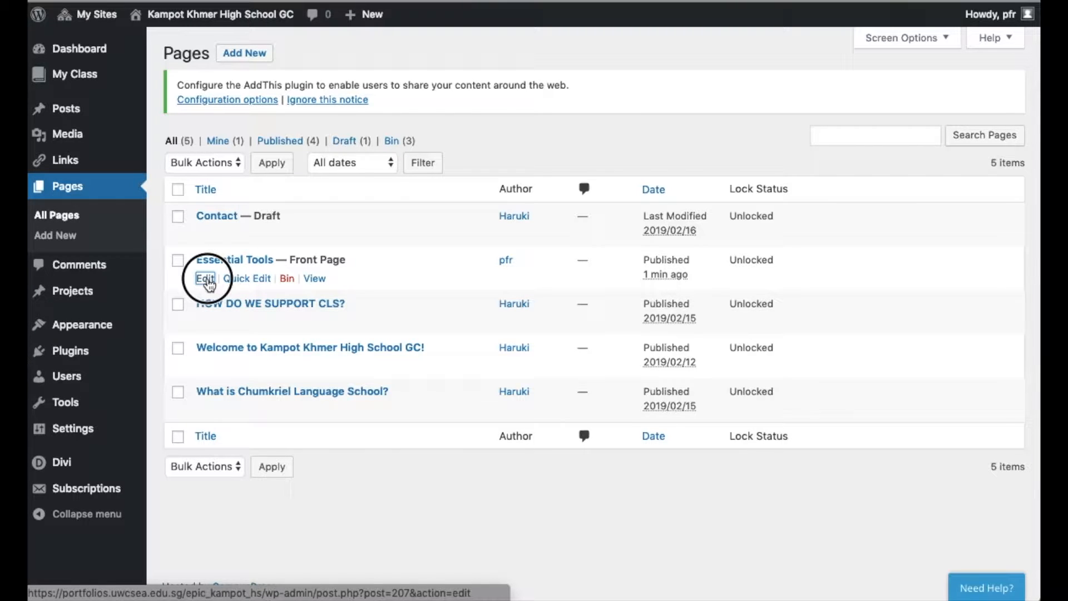
pyautogui.click(205, 279)
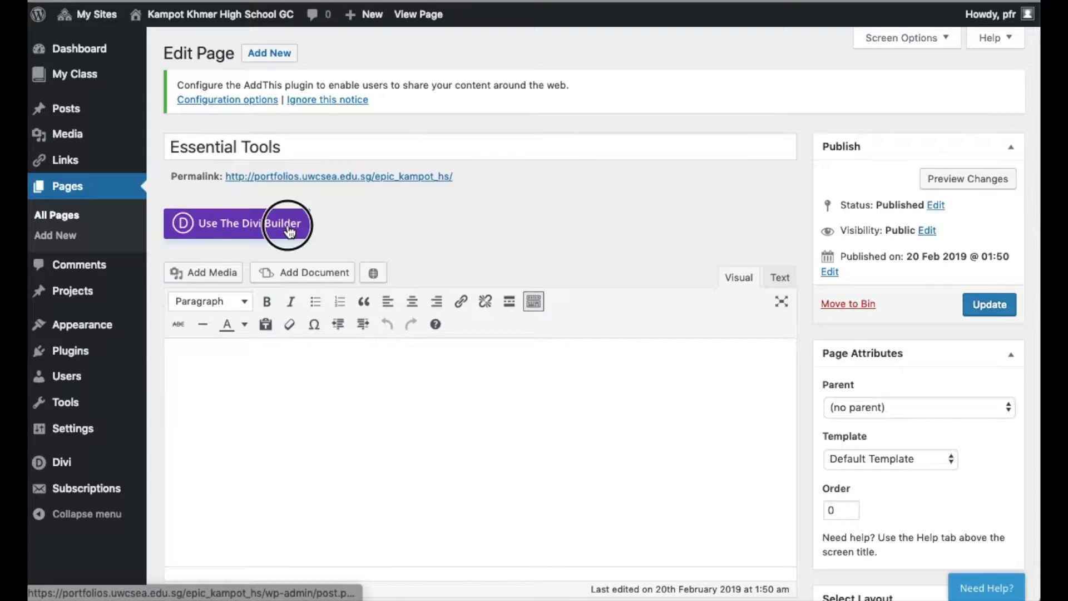
pyautogui.click(289, 229)
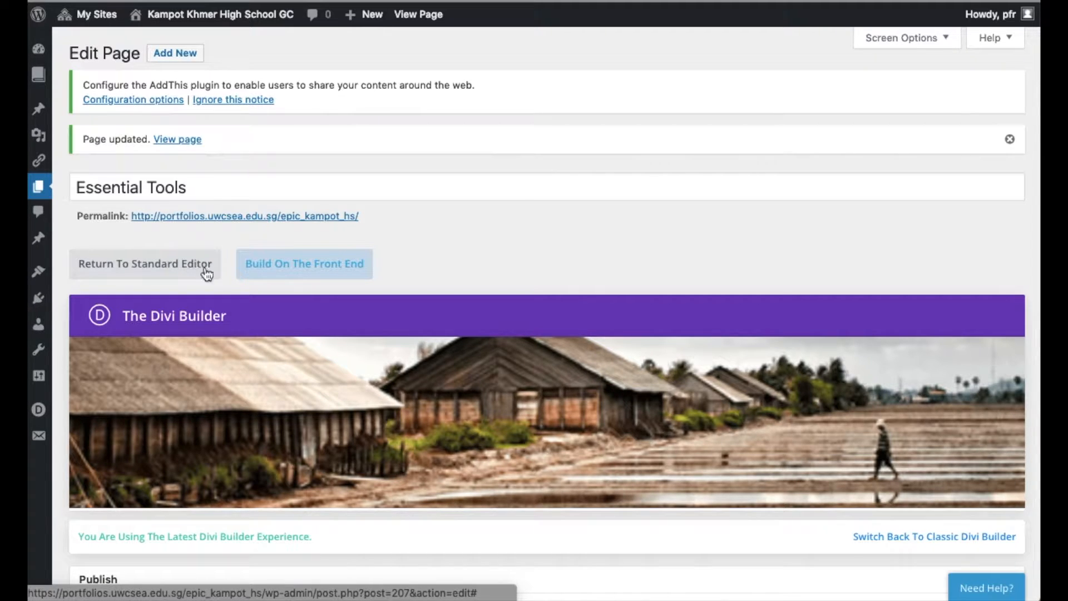
pyautogui.click(895, 537)
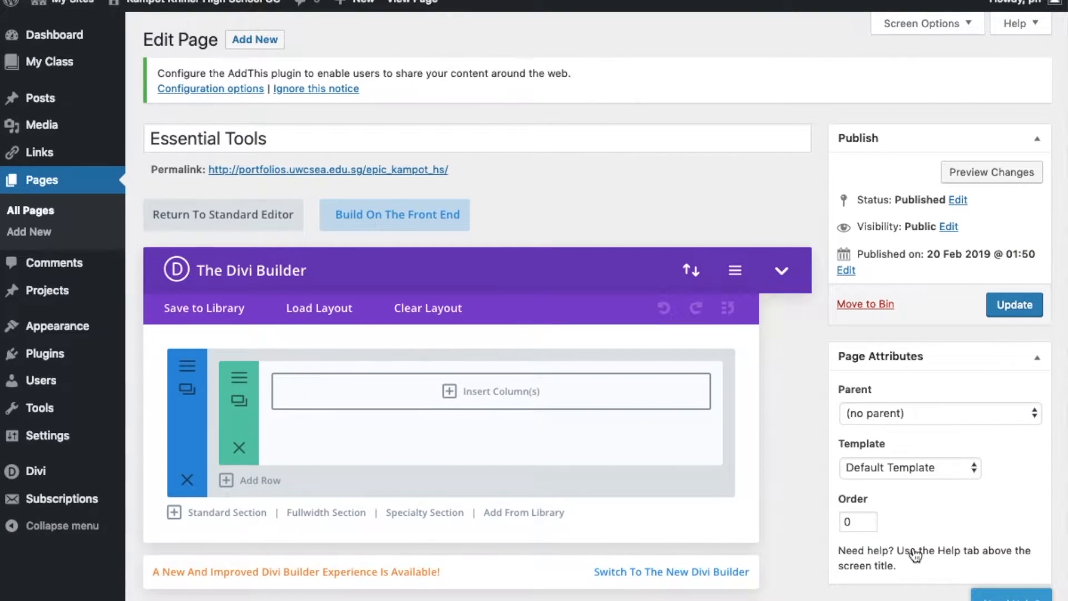
# Step: Browse the premade layout packs and load the Job Recruiter Landing Page layout into the page
pyautogui.click(330, 321)
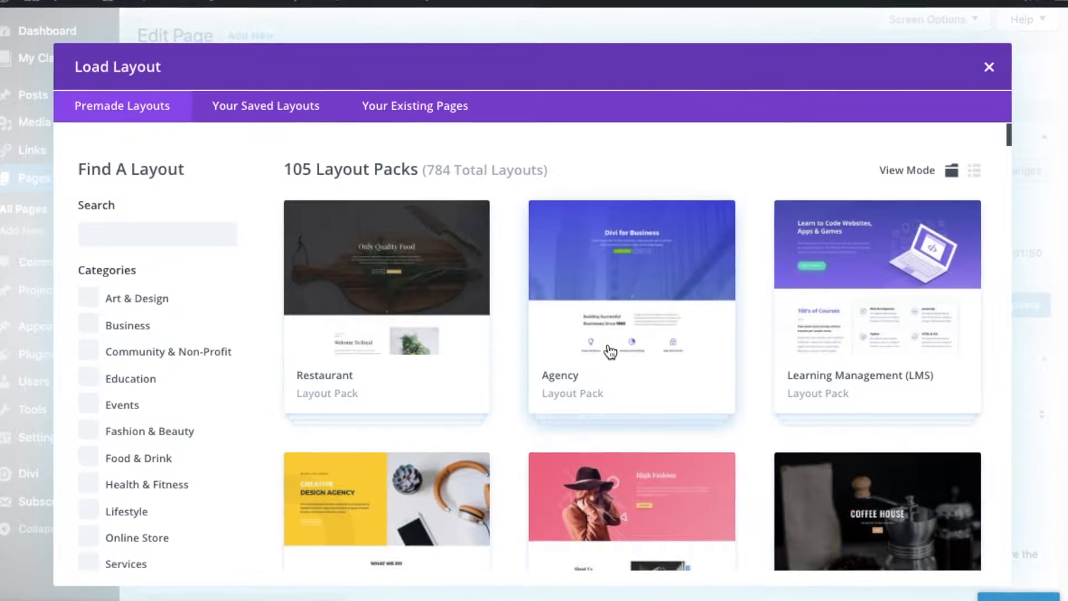
pyautogui.scroll(-3, 611, 351)
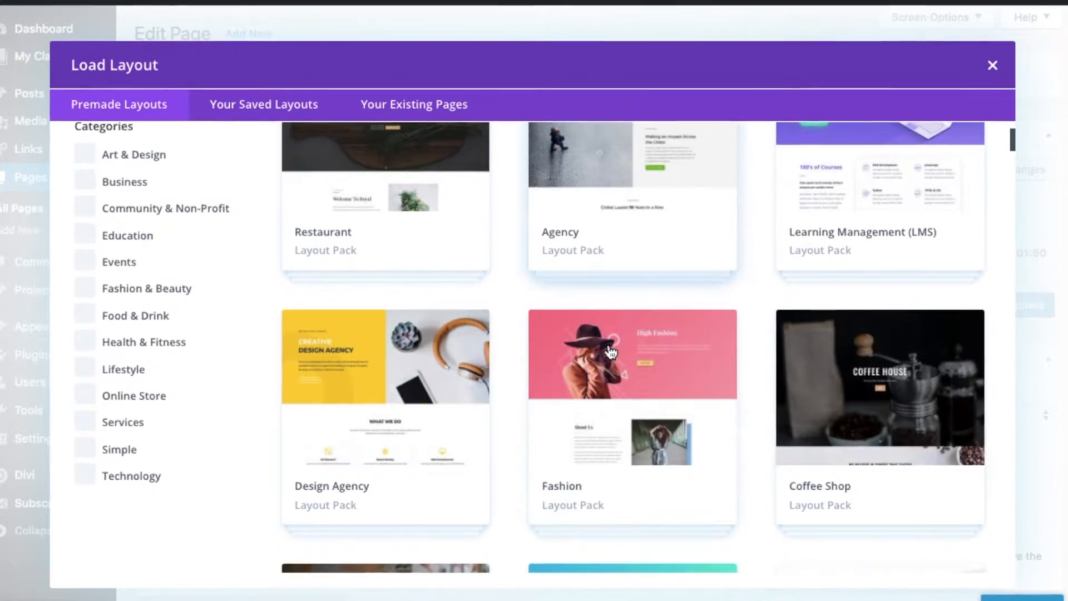
pyautogui.scroll(-4, 610, 349)
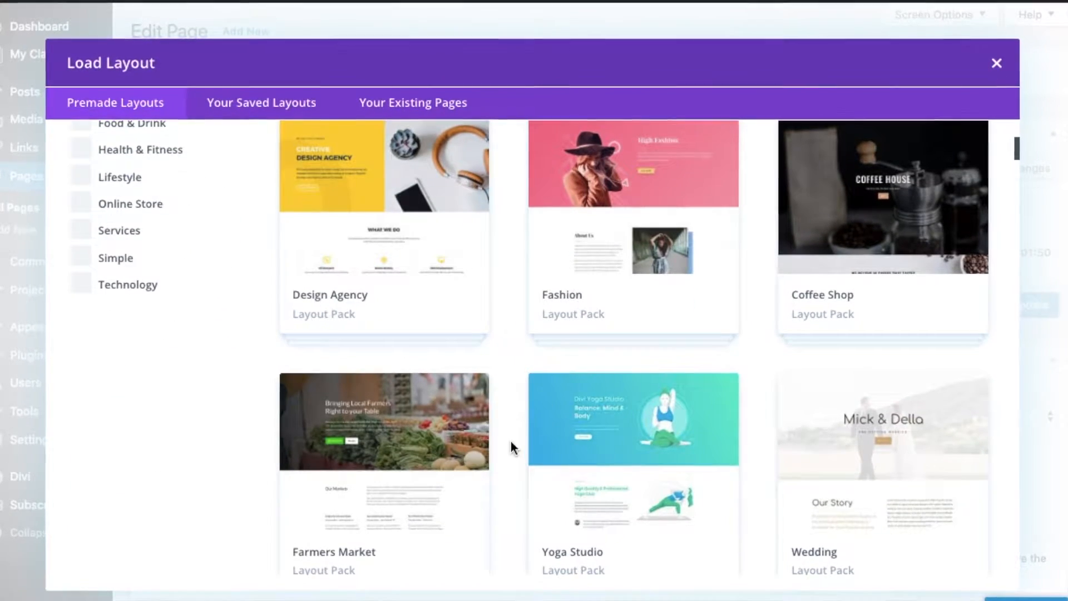
pyautogui.scroll(-1, 511, 441)
pyautogui.scroll(-5, 396, 432)
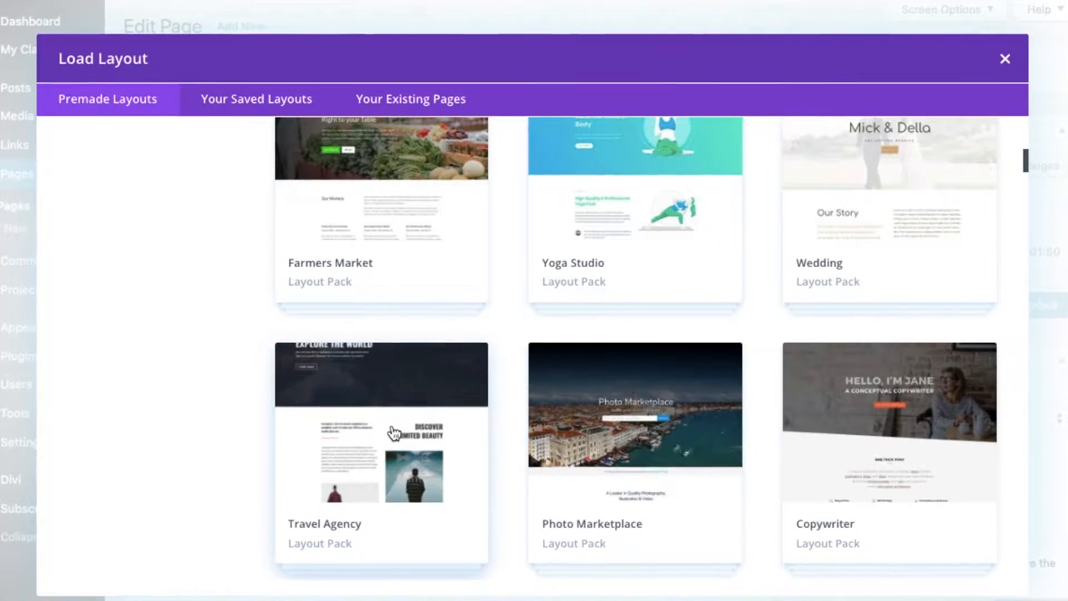
pyautogui.scroll(-7, 394, 432)
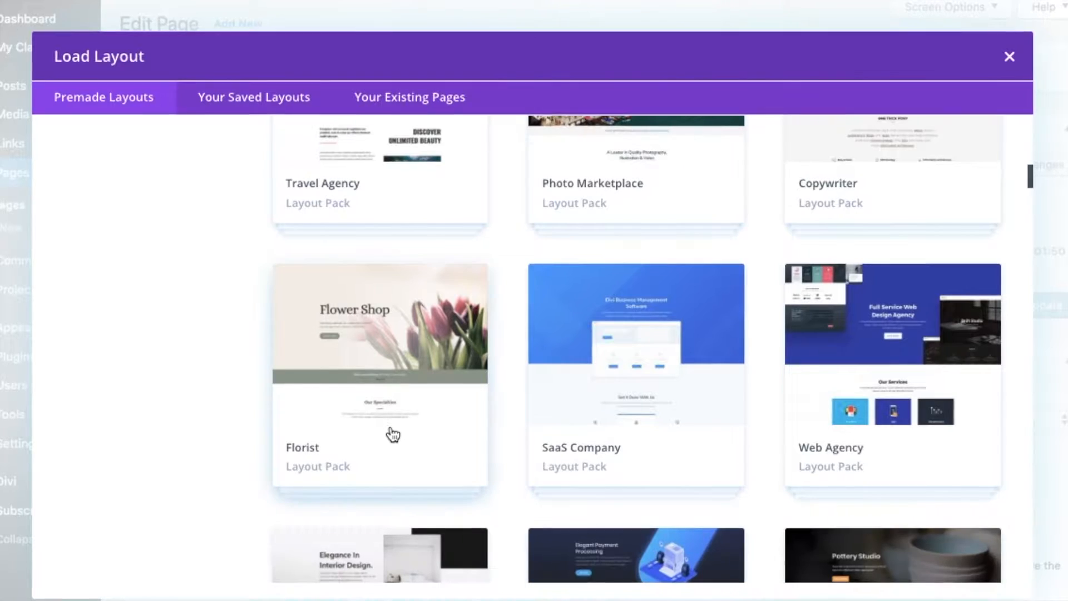
pyautogui.scroll(-3, 520, 418)
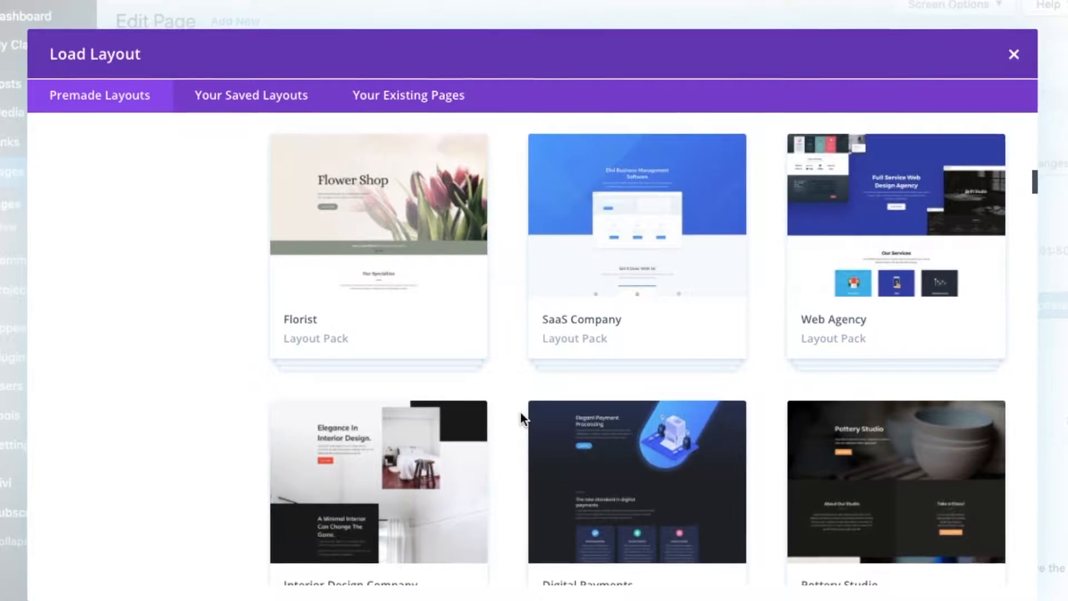
pyautogui.scroll(-4, 520, 412)
pyautogui.scroll(-3, 520, 413)
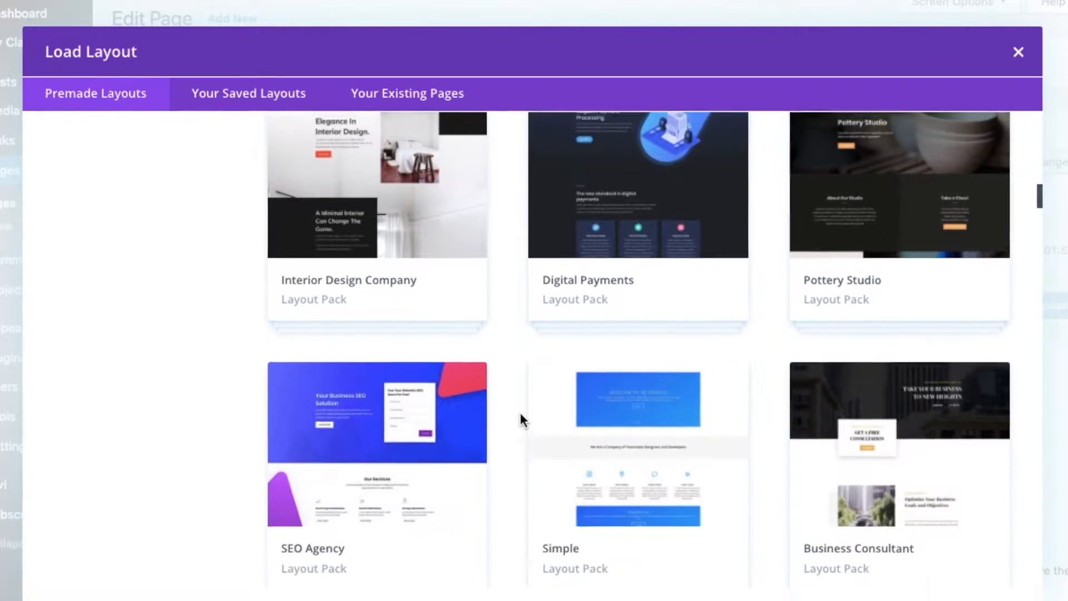
pyautogui.scroll(-7, 520, 414)
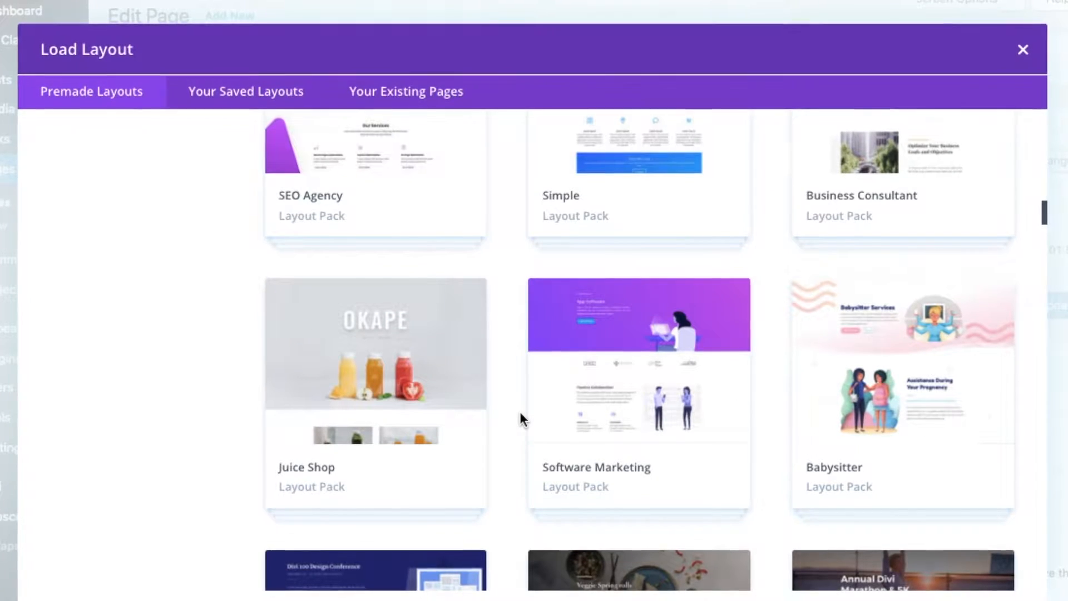
pyautogui.scroll(-14, 520, 418)
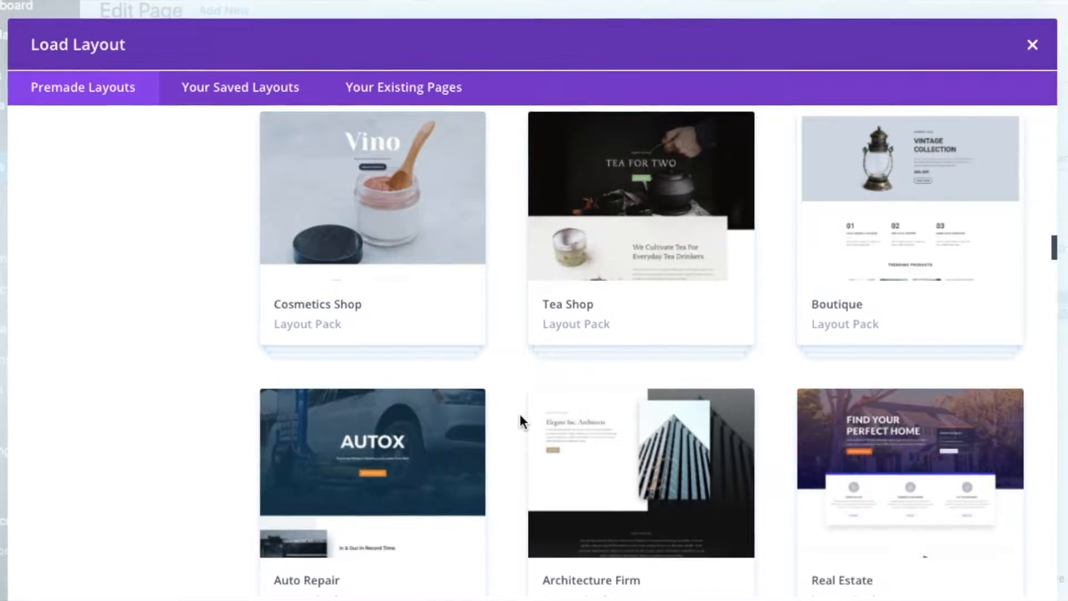
pyautogui.scroll(-16, 520, 414)
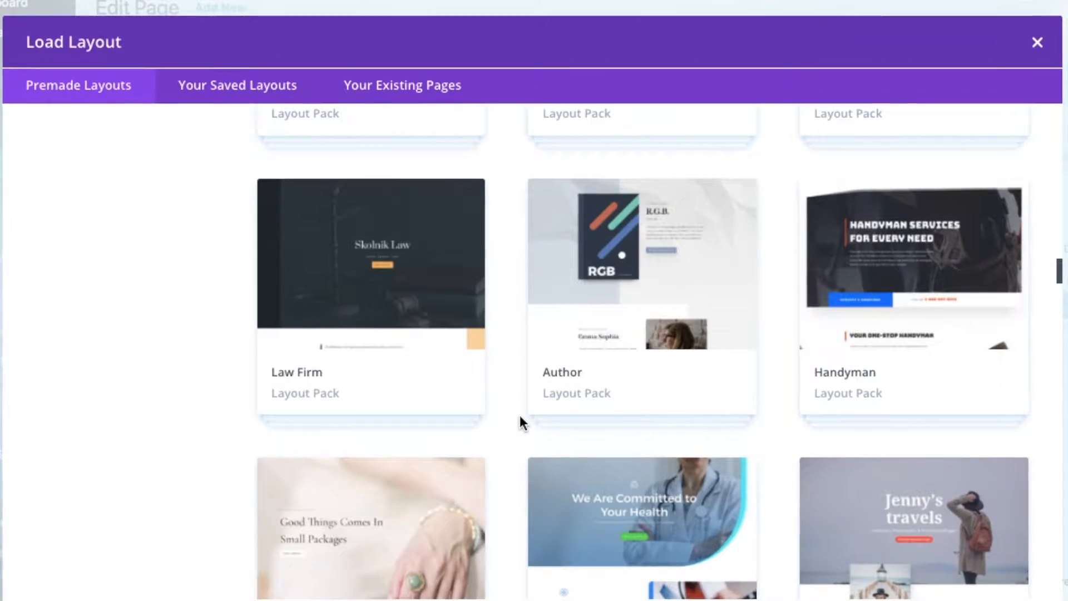
pyautogui.scroll(-3, 520, 417)
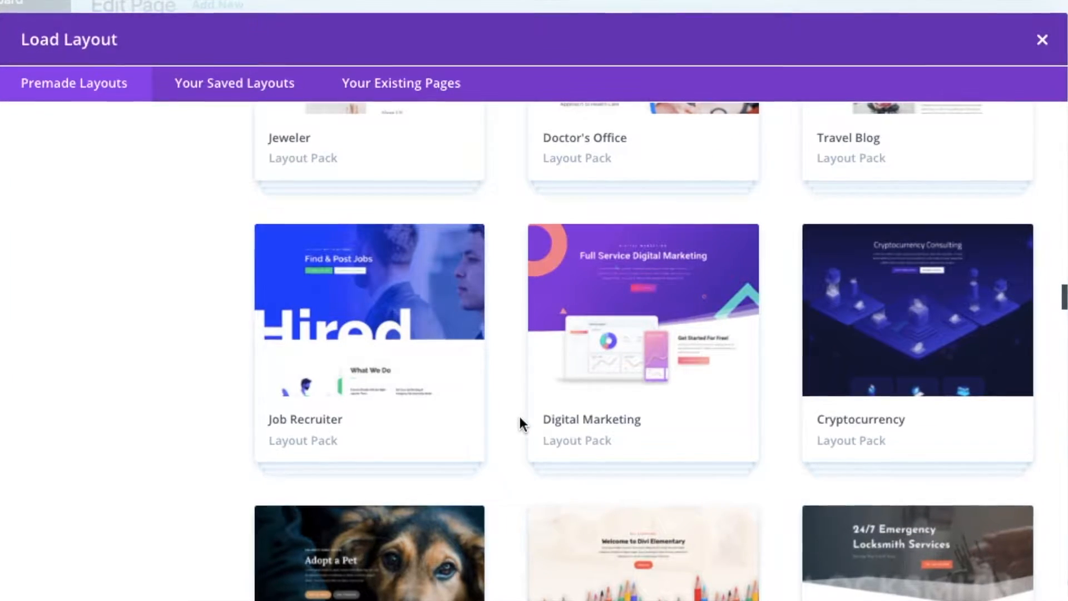
pyautogui.click(372, 305)
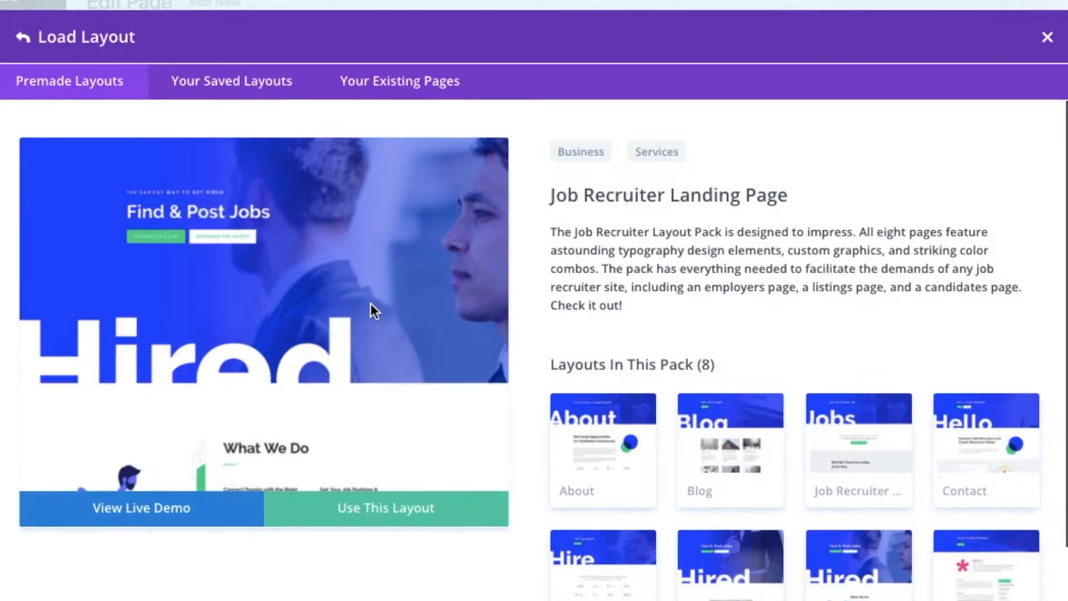
pyautogui.click(418, 522)
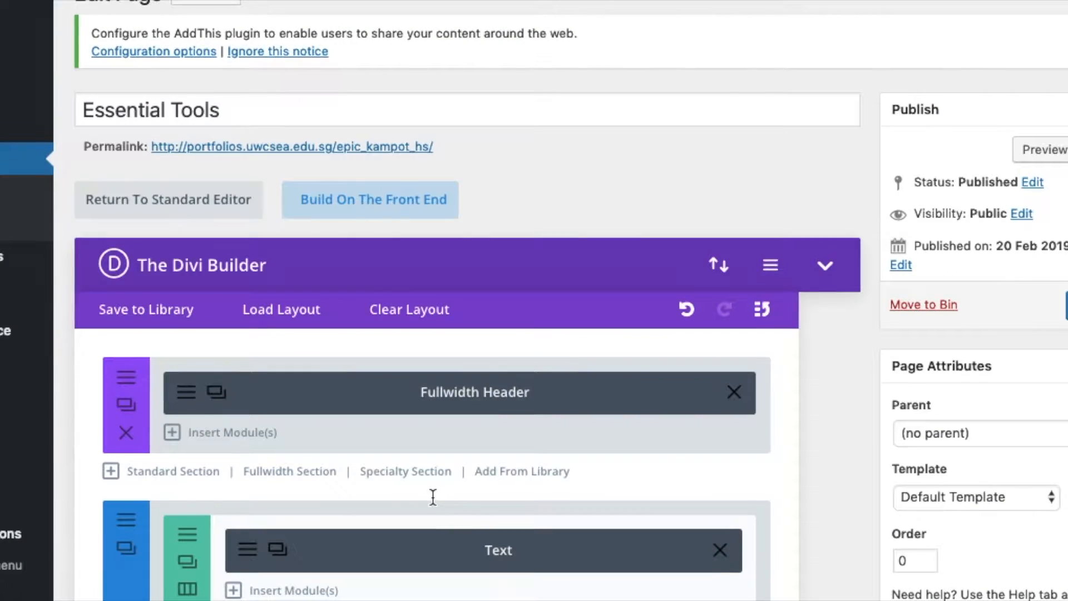
# Step: Edit the Fullwidth Header module, setting its title to "Kampot Khmer" and subheading to "UWCSEA EAST Global Concern"
pyautogui.click(186, 394)
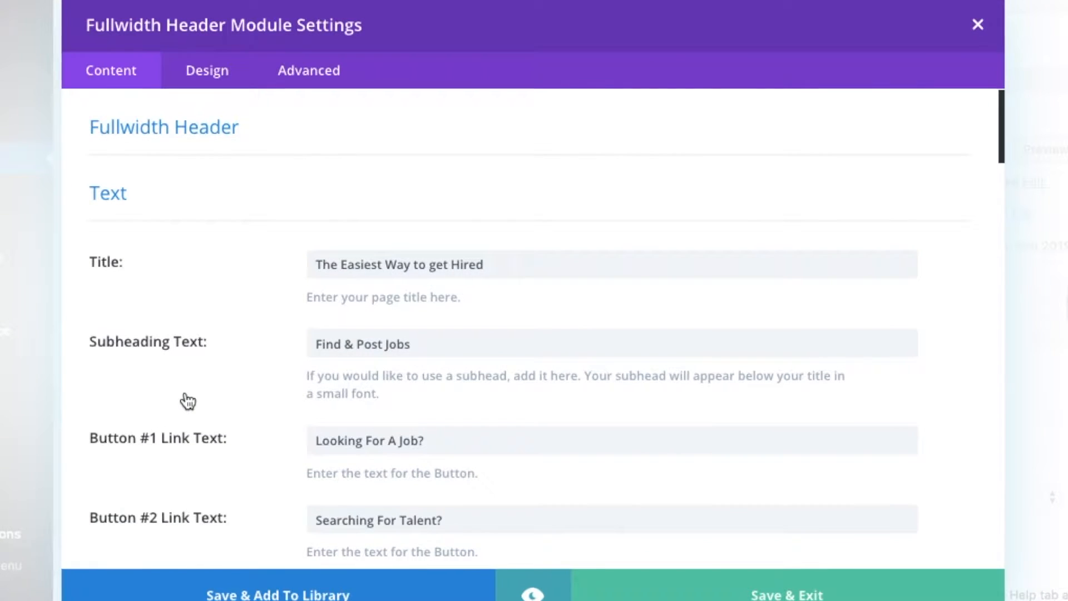
pyautogui.scroll(-1, 183, 399)
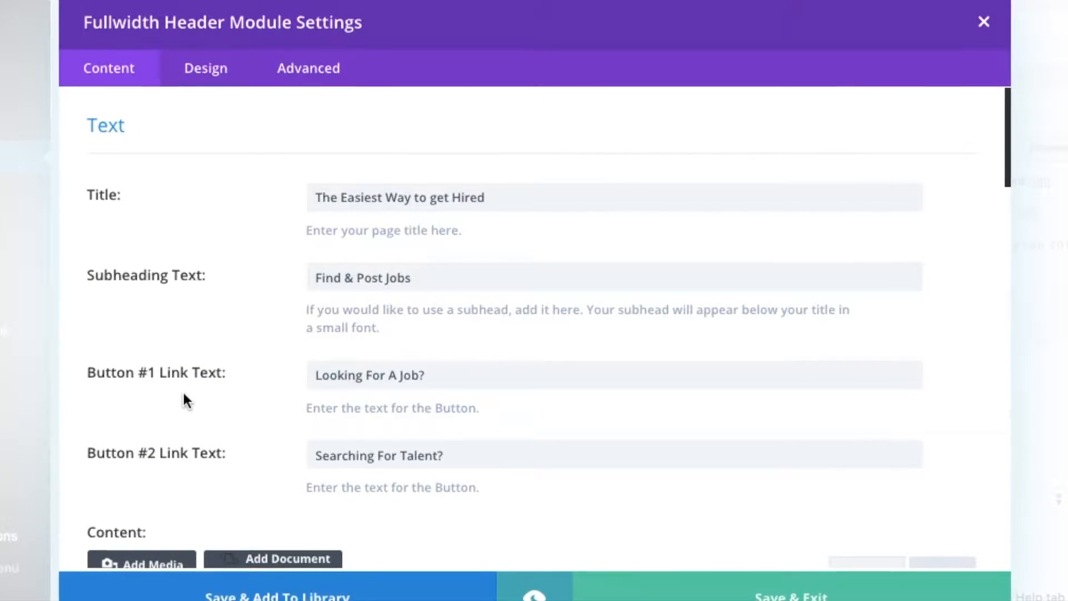
pyautogui.tripleClick(403, 196)
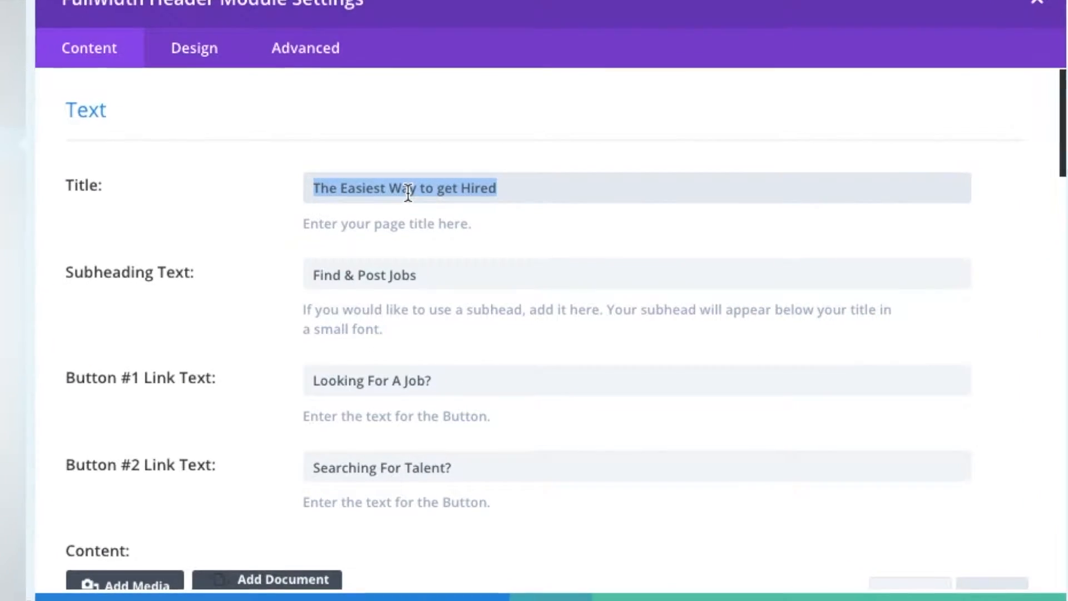
pyautogui.write('Kampot')
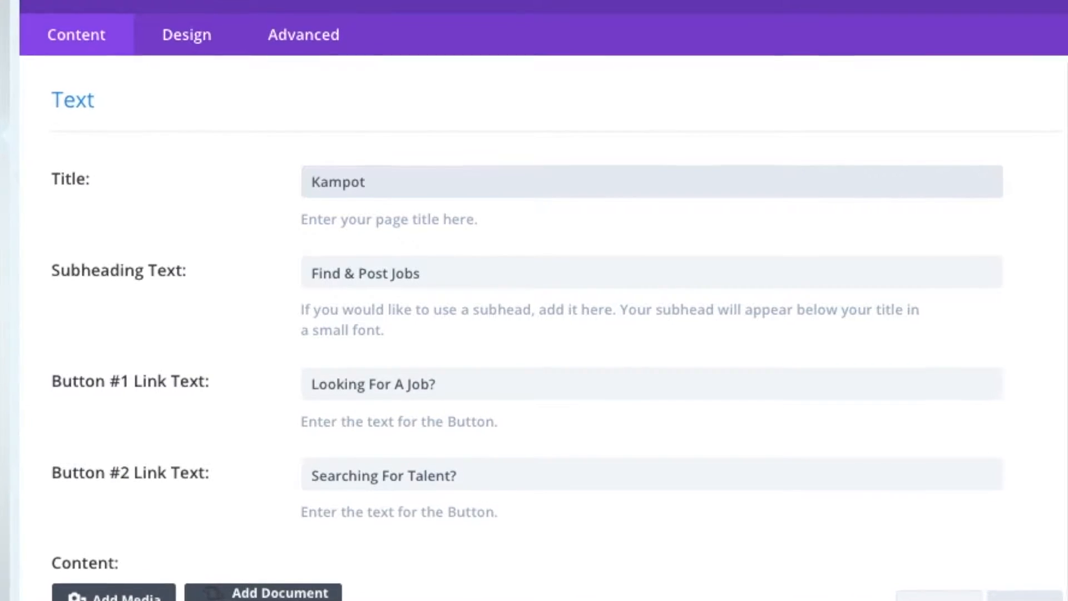
pyautogui.write(' Khmer')
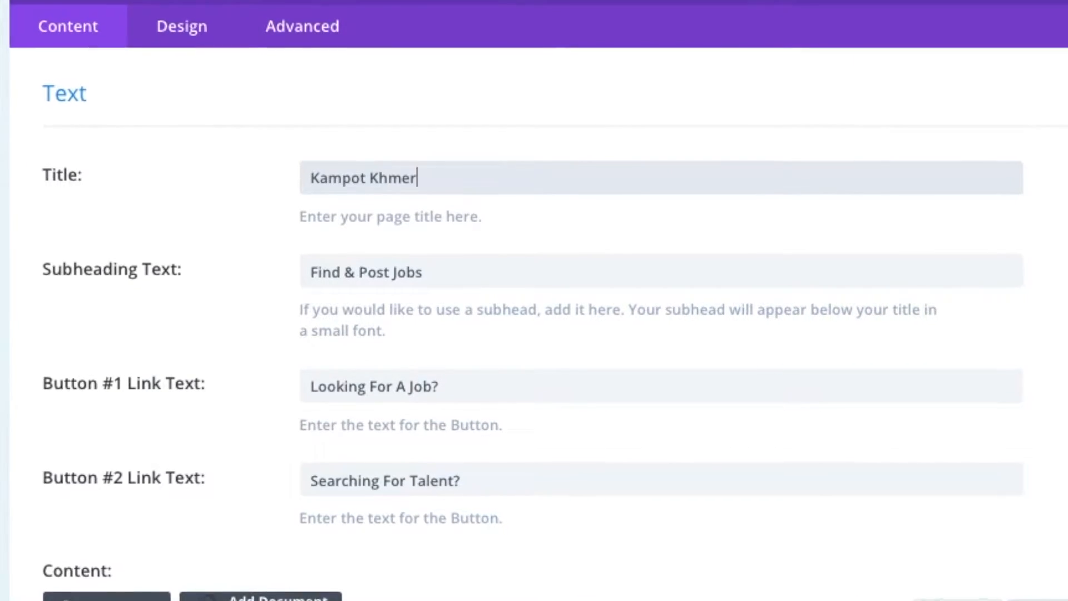
pyautogui.moveTo(310, 272); pyautogui.dragTo(423, 273)
pyautogui.write('UWCSEA EAST Global Concern')
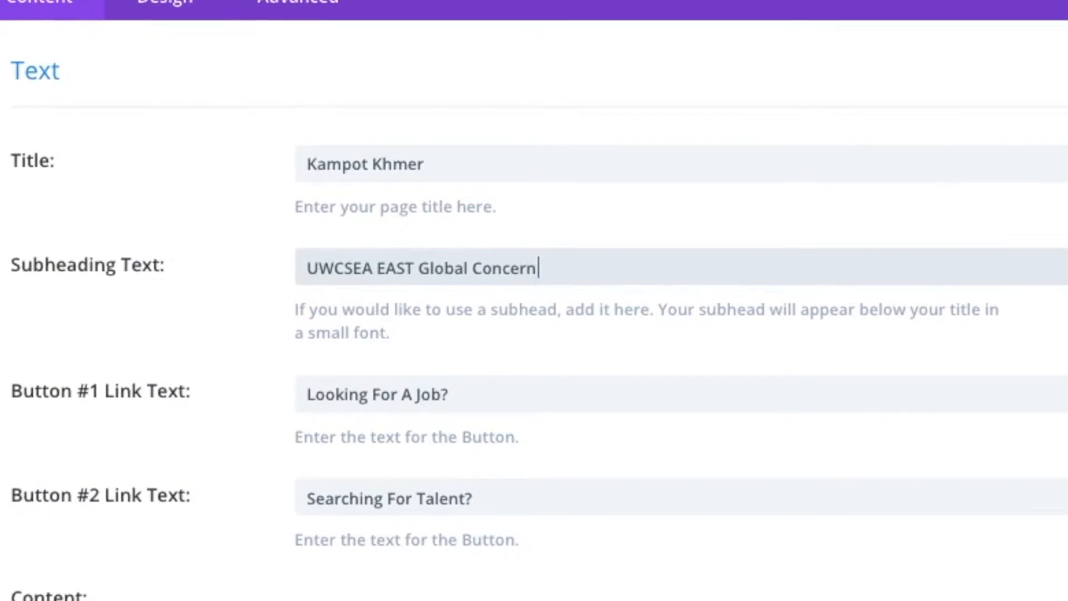
# Step: Set the header's button texts to "Who we support" and "Learn more about our why", and preview the module
pyautogui.tripleClick(410, 394)
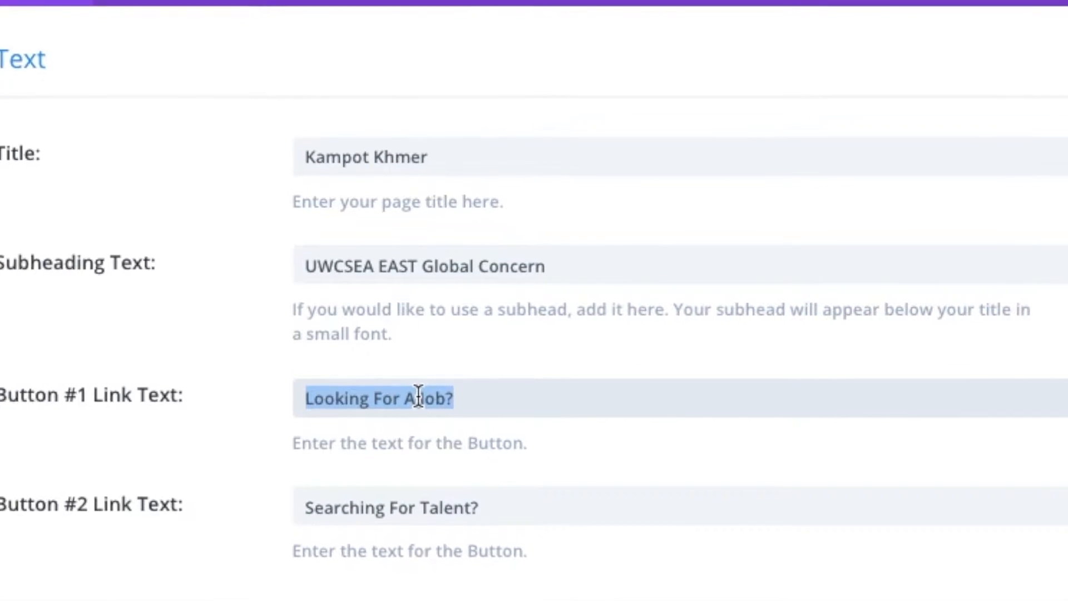
pyautogui.write('Who we support')
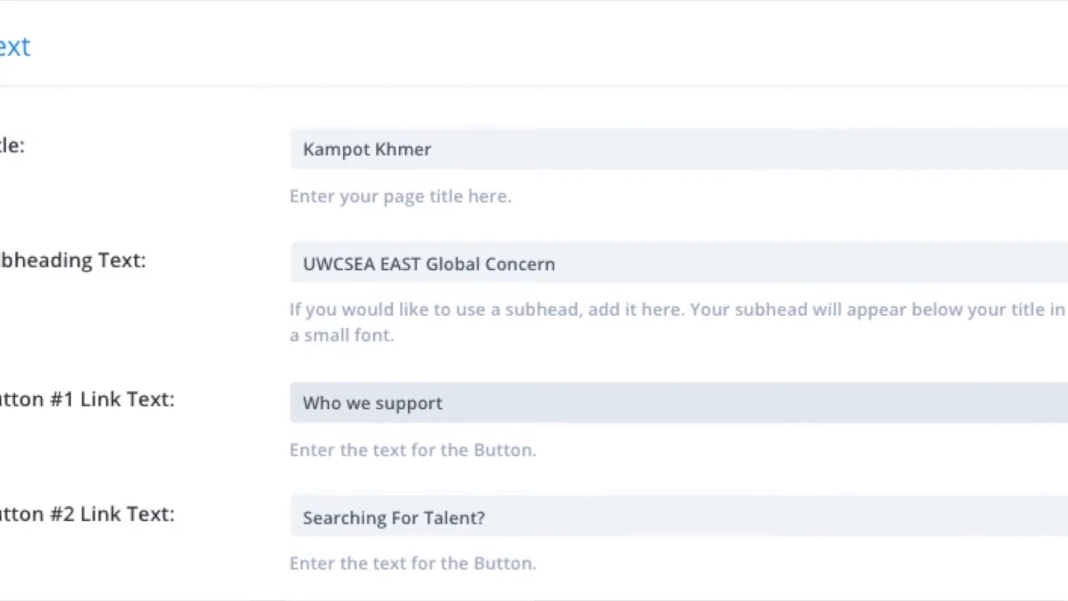
pyautogui.doubleClick(412, 515)
pyautogui.tripleClick(415, 531)
pyautogui.write('Learn more about our why')
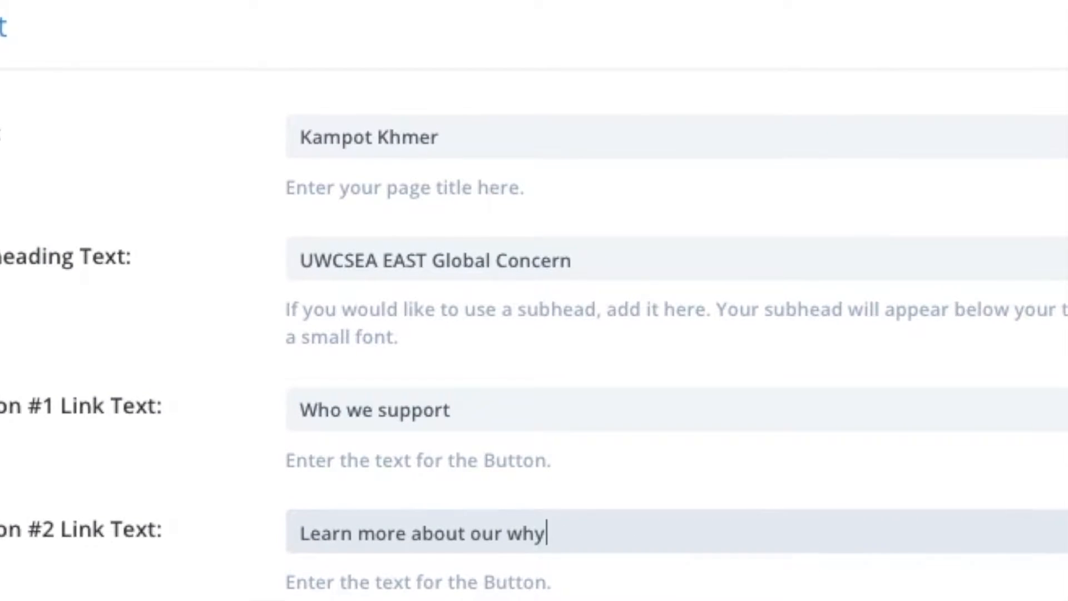
pyautogui.scroll(-5, 417, 390)
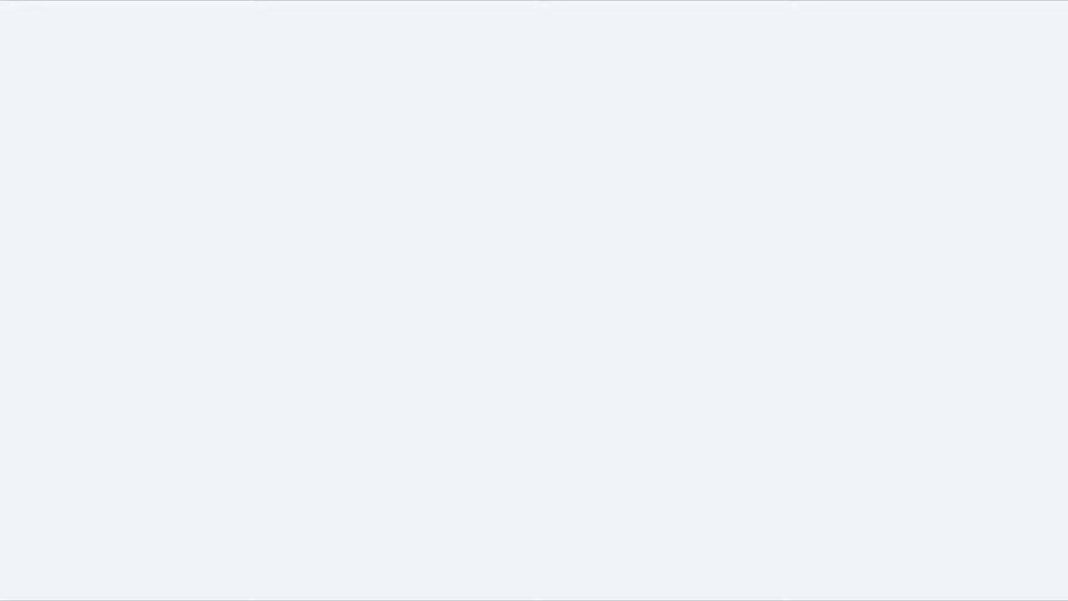
pyautogui.click(535, 538)
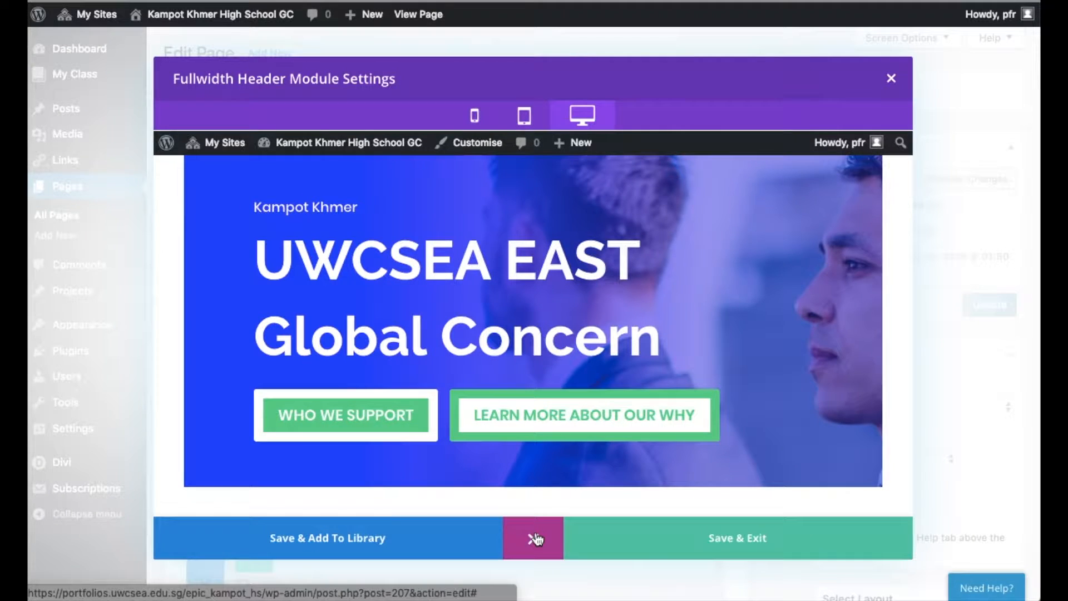
pyautogui.click(536, 538)
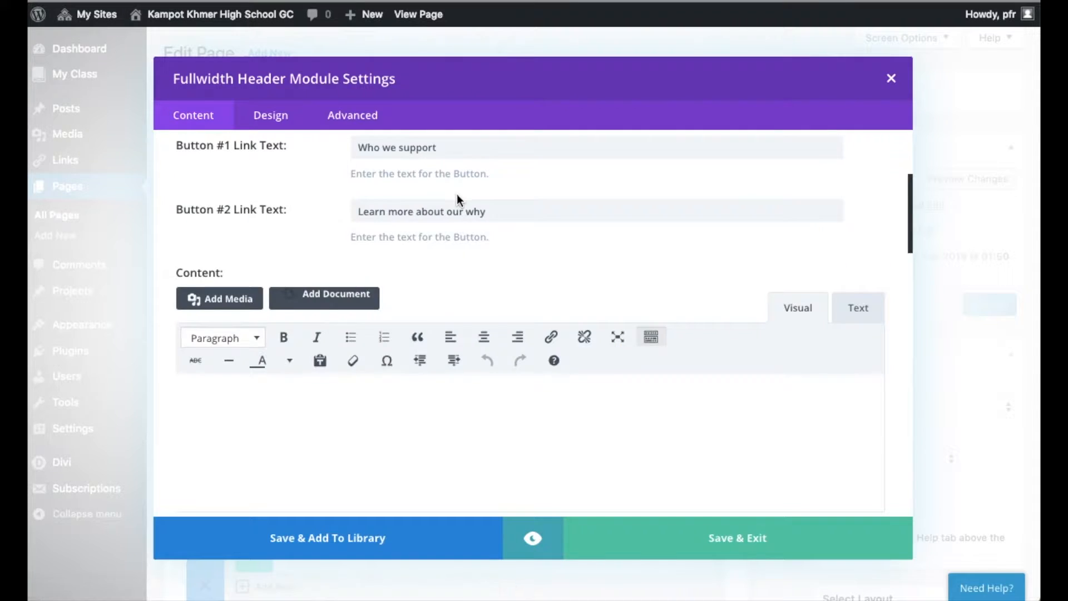
# Step: Swap the header's texts so the title is "UWCSEA EAST Global Concern" and the subheading "Kampot Khmer", and preview the result
pyautogui.scroll(3, 456, 194)
pyautogui.tripleClick(446, 256)
pyautogui.hotkey('ctrl', 'x')
pyautogui.click(456, 191)
pyautogui.hotkey('ctrl', 'v')
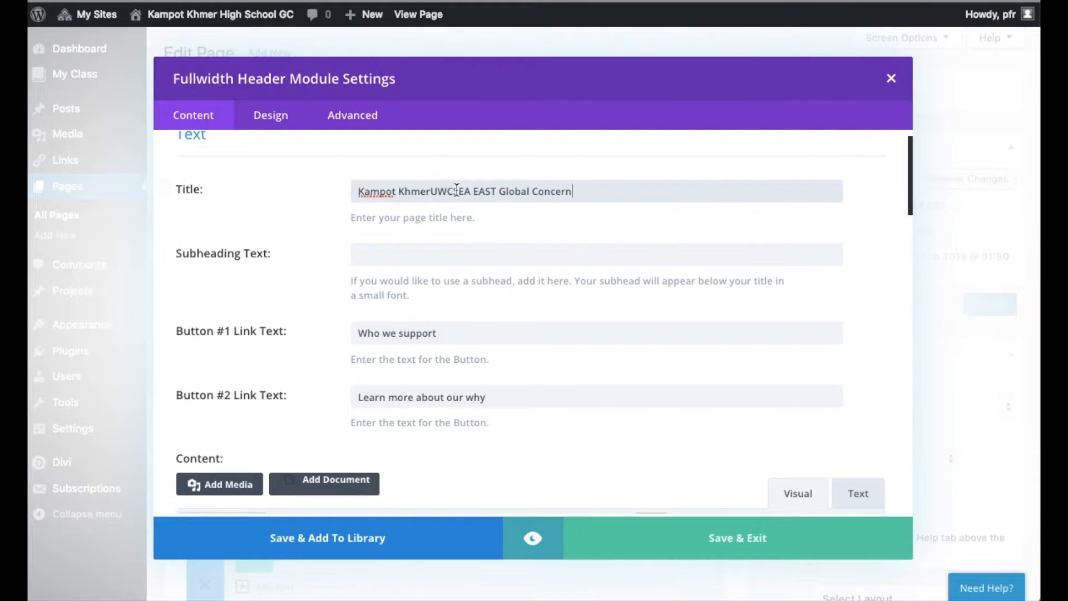
pyautogui.hotkey('ctrl', 'x')
pyautogui.click(372, 248)
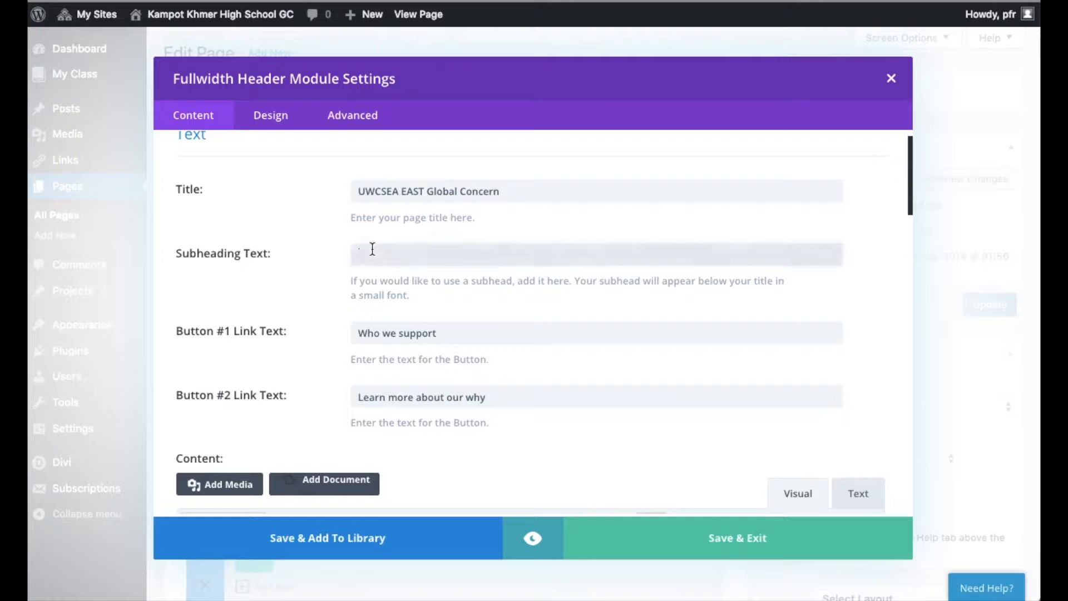
pyautogui.click(541, 541)
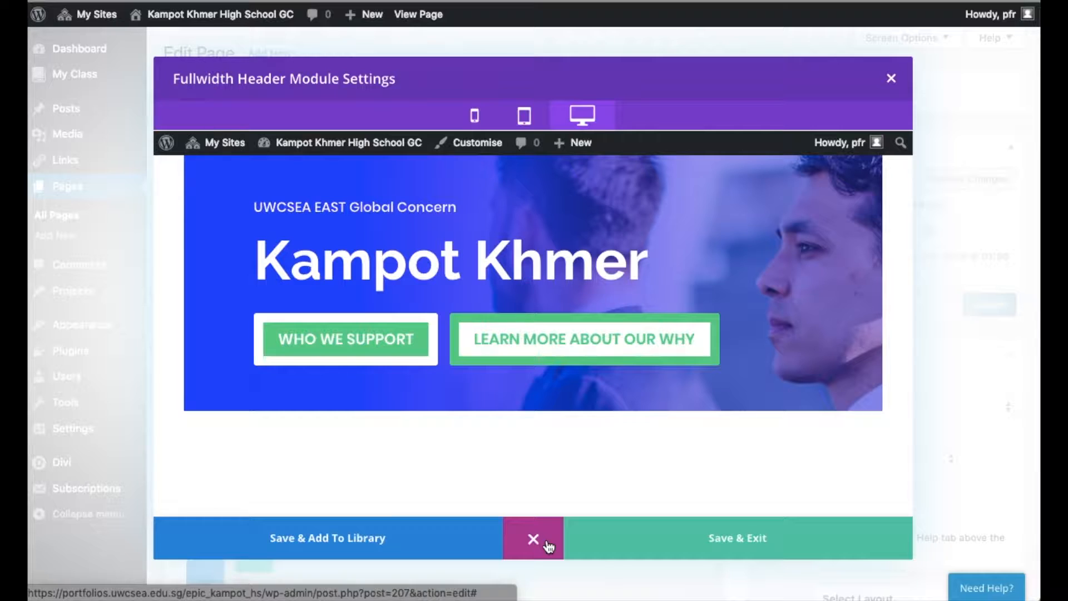
pyautogui.click(547, 544)
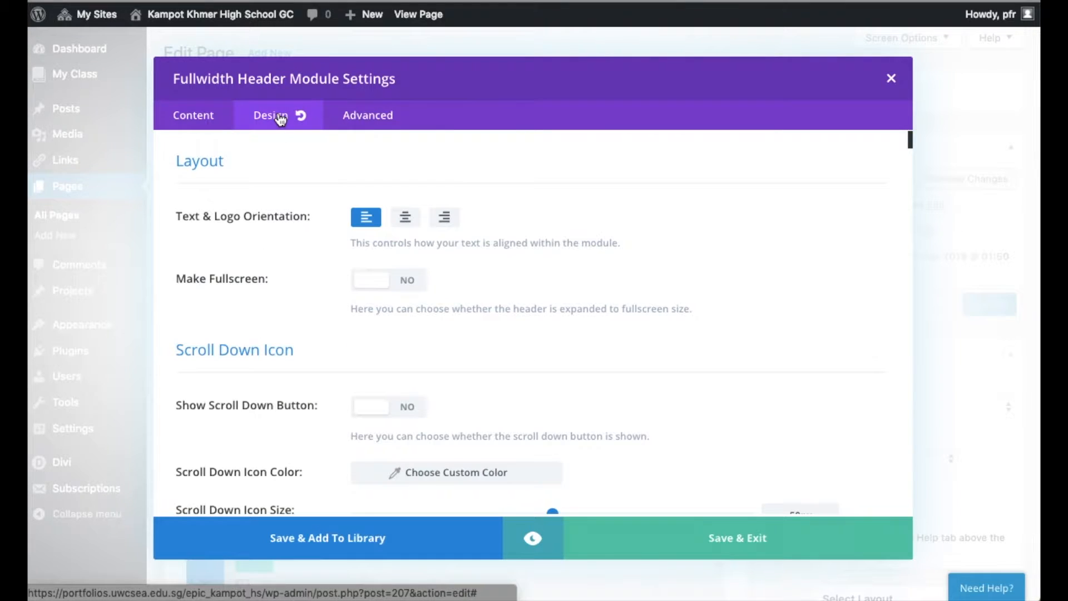
# Step: Enable the header's scroll down button with the filled double-chevron circle icon and look through the image and overlay design options
pyautogui.scroll(-1, 341, 356)
pyautogui.click(382, 399)
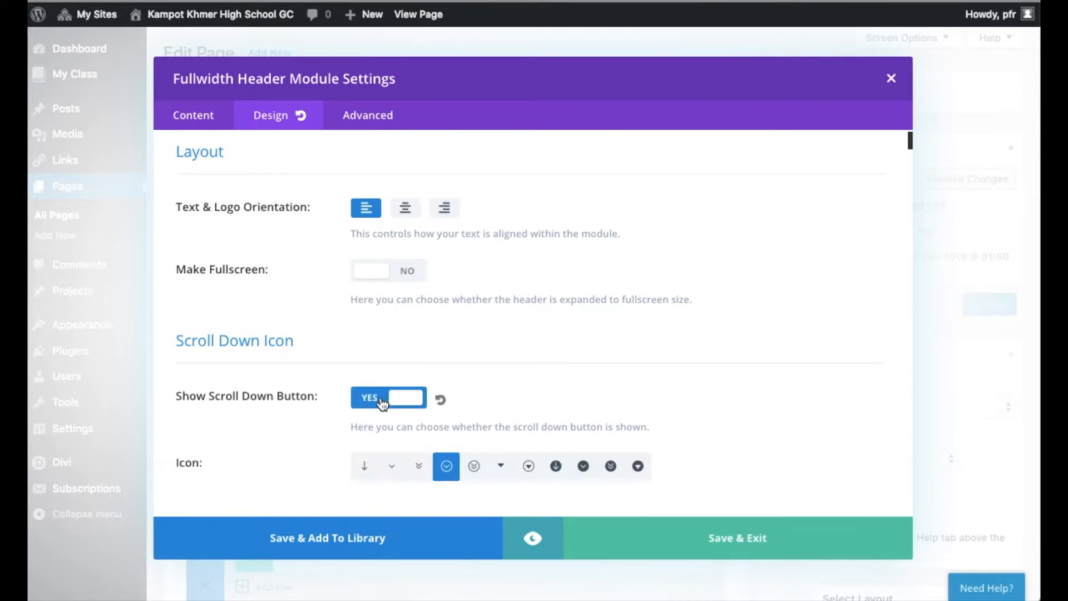
pyautogui.click(610, 466)
pyautogui.scroll(-3, 605, 472)
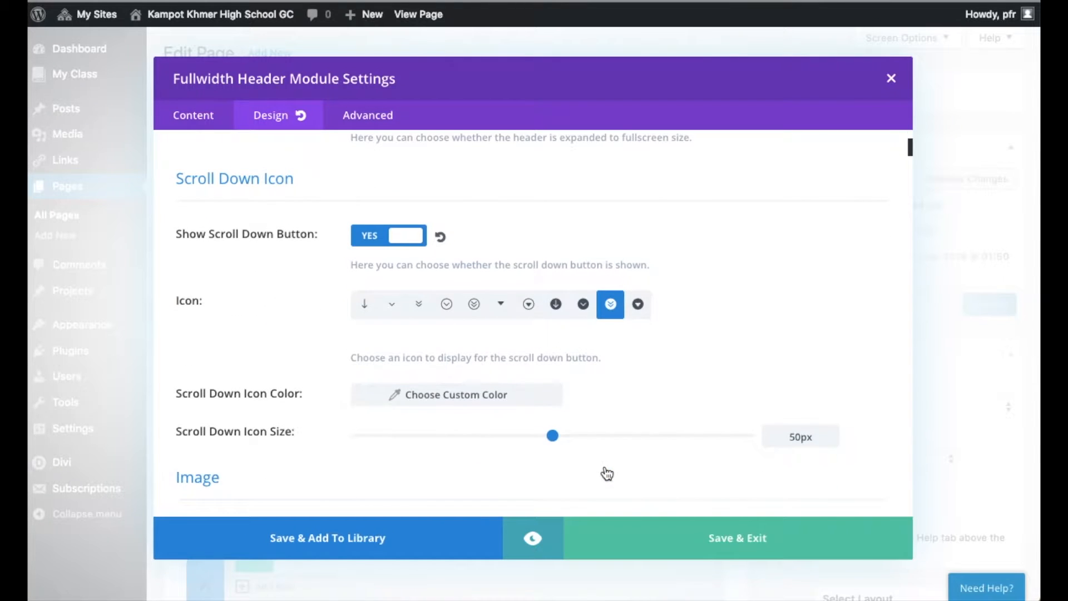
pyautogui.scroll(-10, 608, 474)
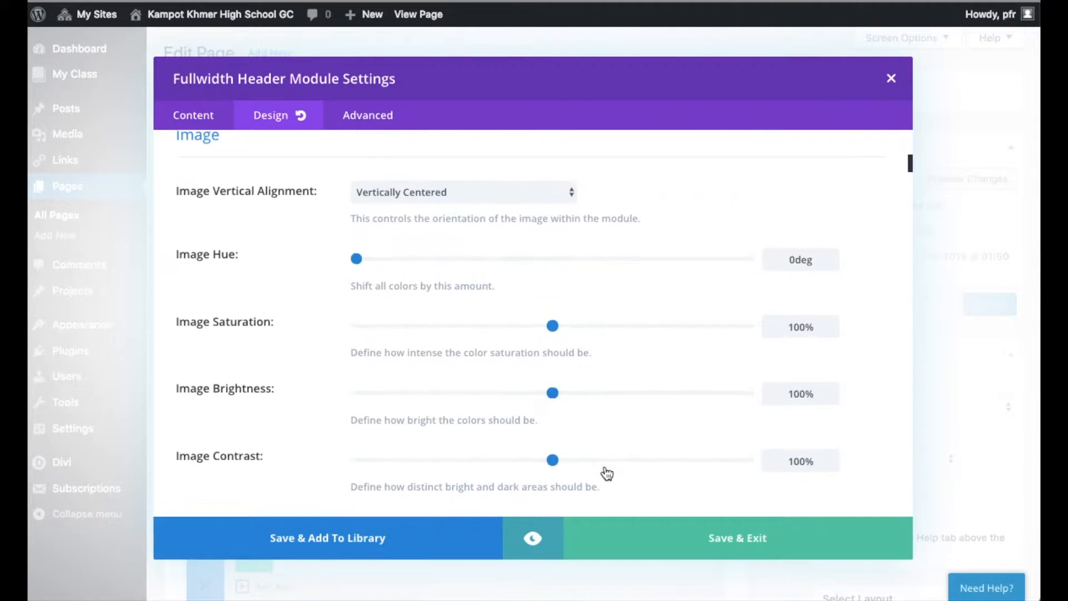
pyautogui.scroll(-9, 607, 474)
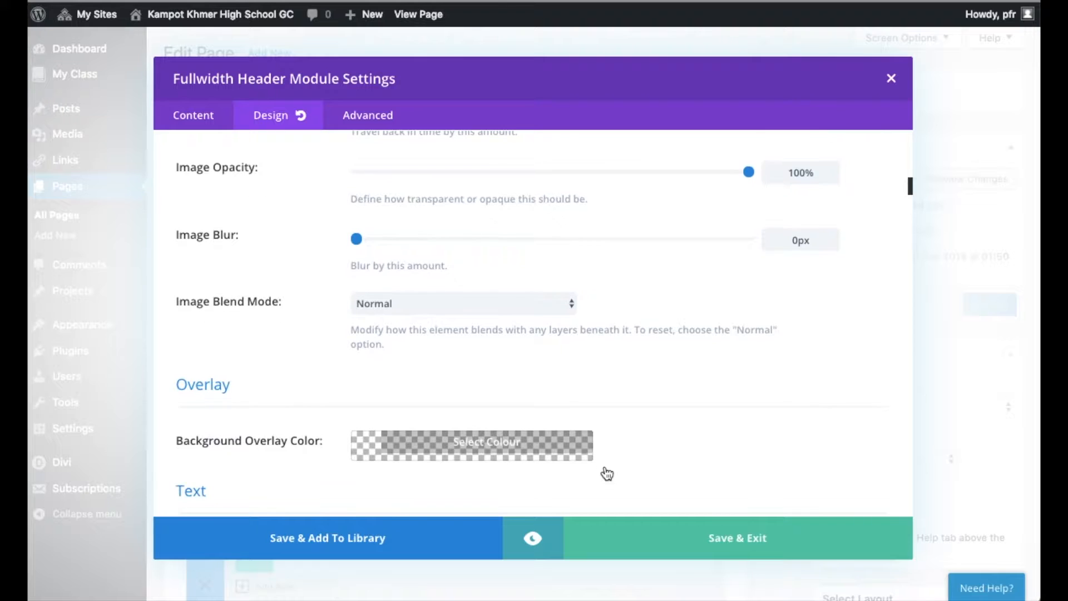
pyautogui.scroll(-1, 607, 473)
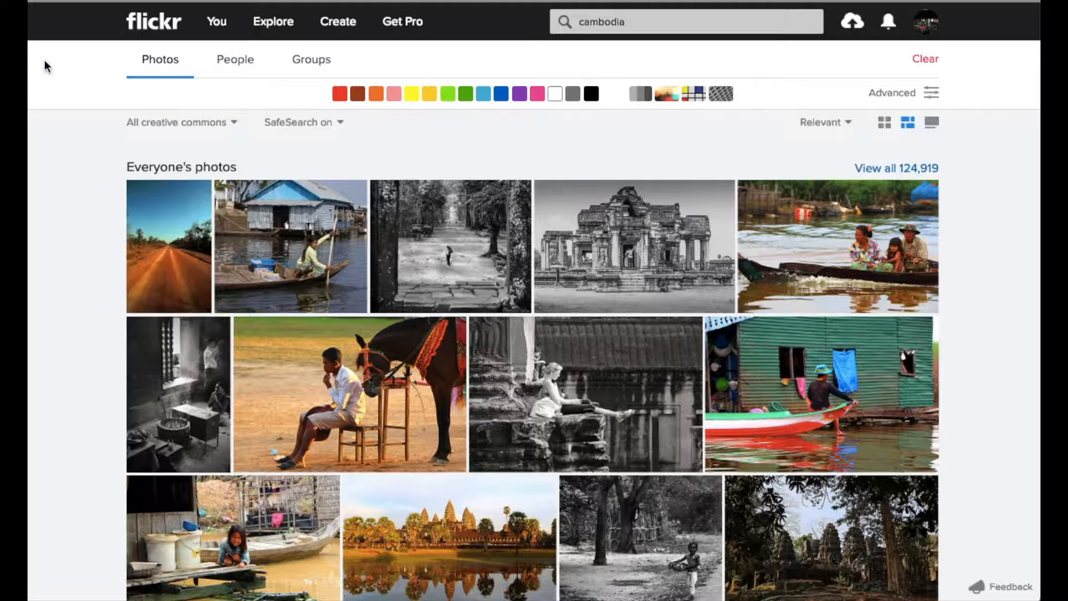
# Step: Switch to the Flickr photo search for "cambodia" and filter it to images with no known copyright restrictions
pyautogui.click(212, 123)
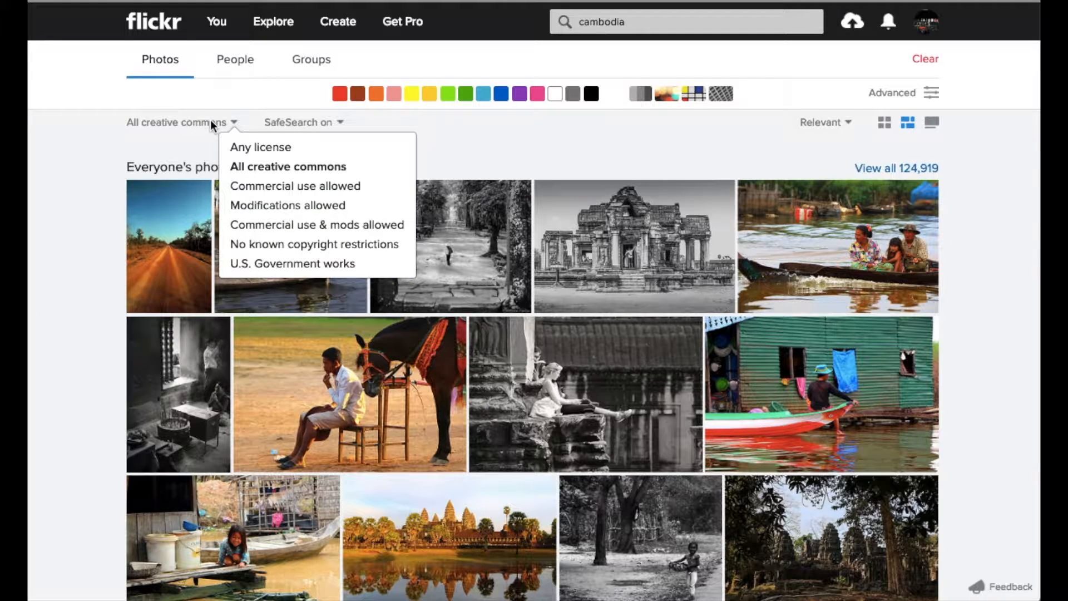
pyautogui.click(280, 206)
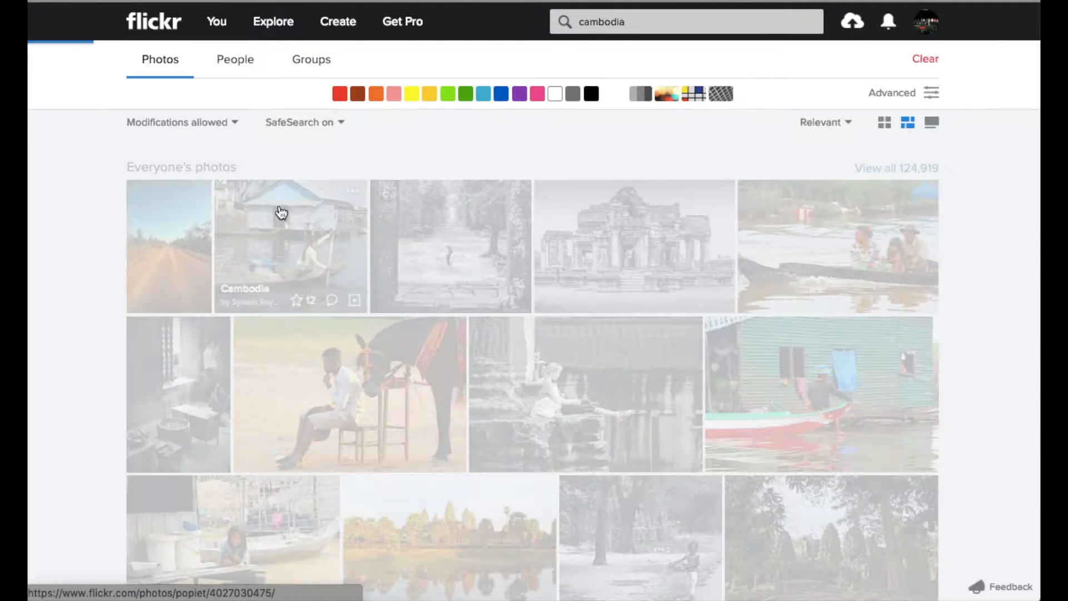
pyautogui.click(223, 122)
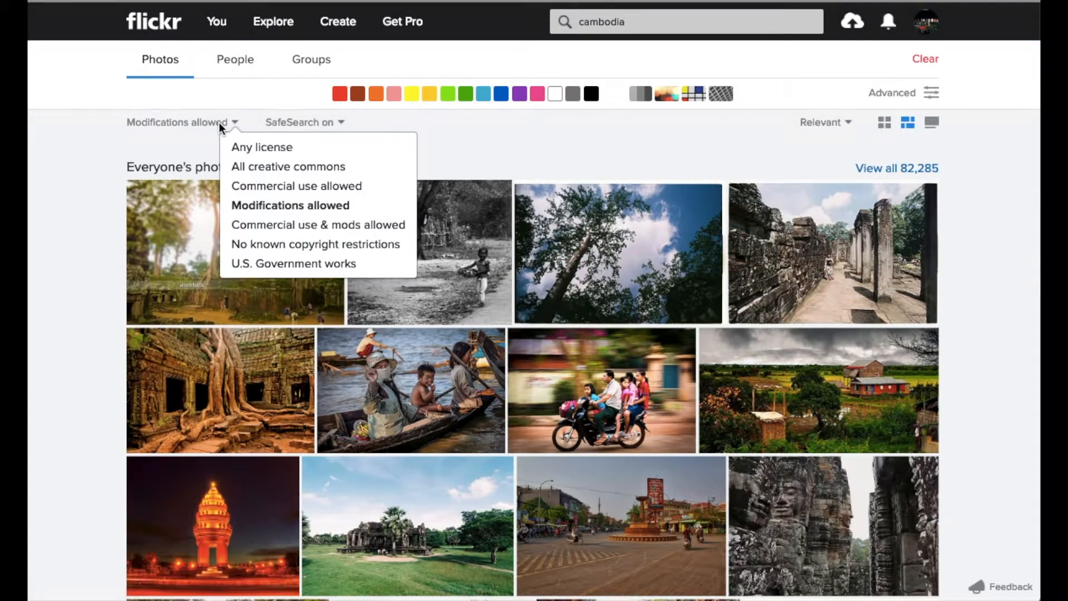
pyautogui.click(286, 243)
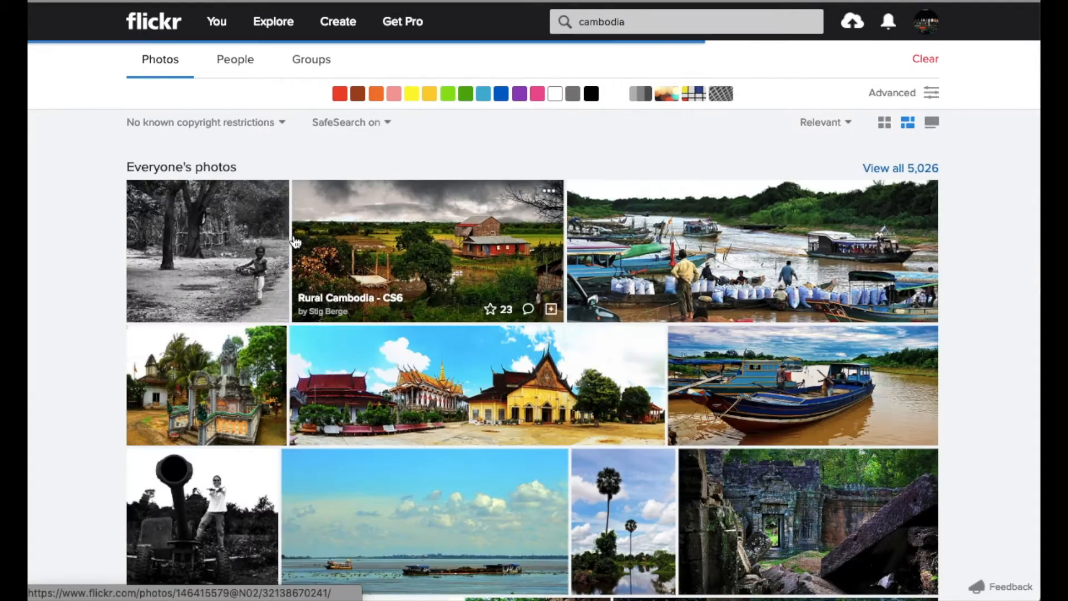
# Step: Open the photo "Rural Cambodia - CS6" and examine its public domain licence terms and photo details
pyautogui.click(369, 237)
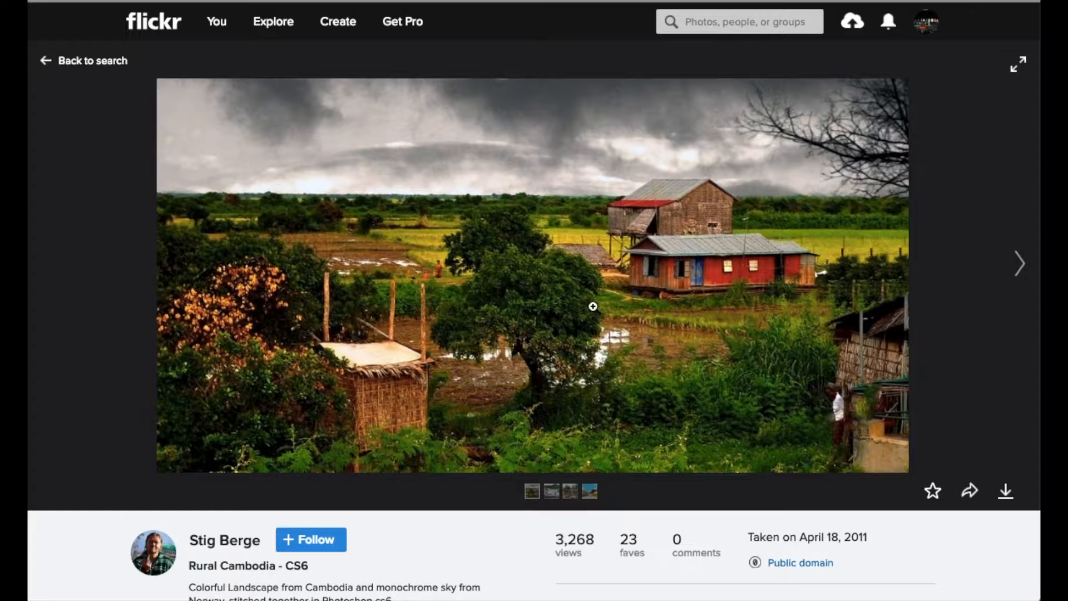
pyautogui.scroll(-3, 724, 376)
pyautogui.click(801, 444)
pyautogui.scroll(-5, 813, 445)
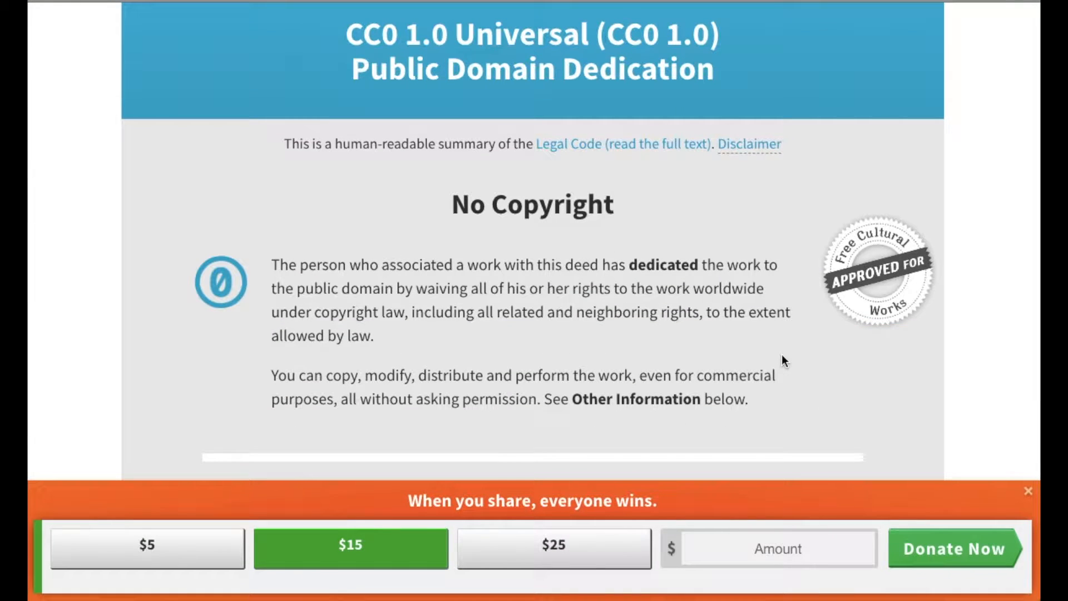
pyautogui.scroll(4, 782, 355)
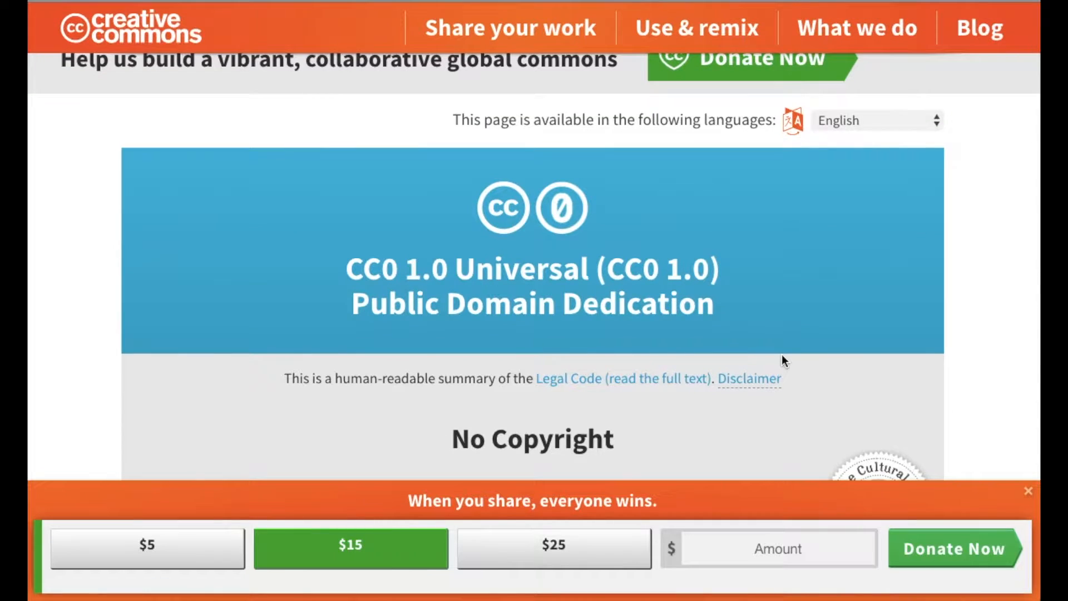
pyautogui.click(469, 1)
pyautogui.scroll(1, 466, 124)
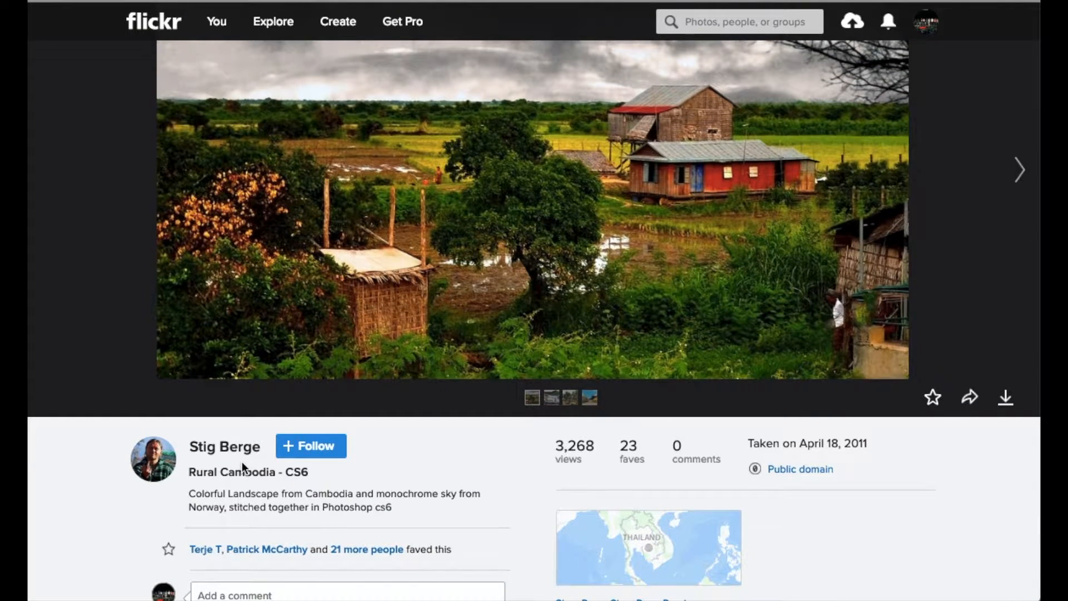
pyautogui.scroll(-7, 241, 461)
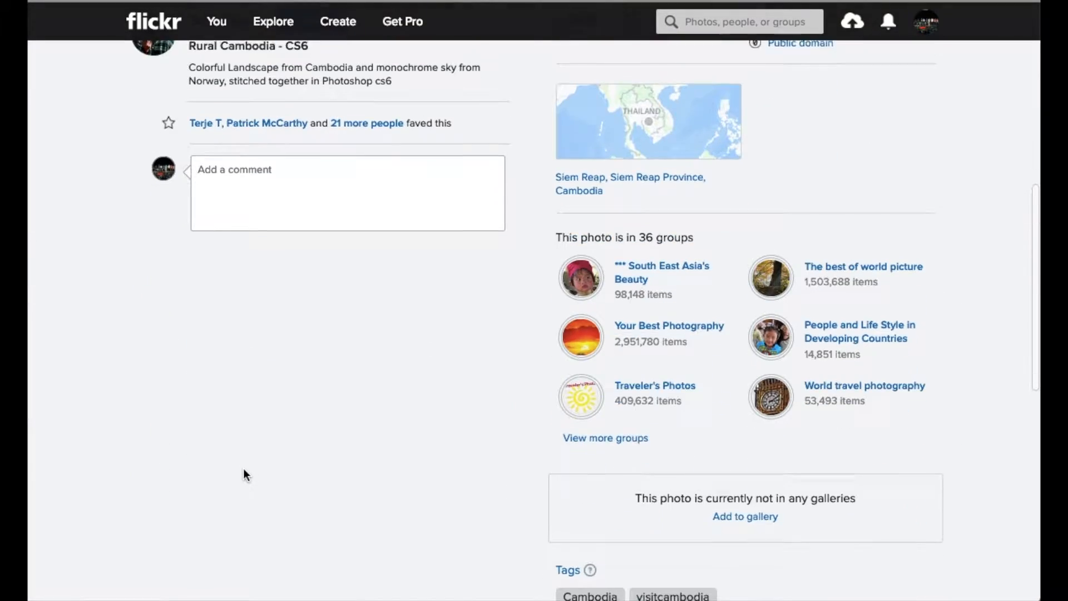
# Step: Open the photo's sharing options and select its embed code
pyautogui.scroll(9, 243, 470)
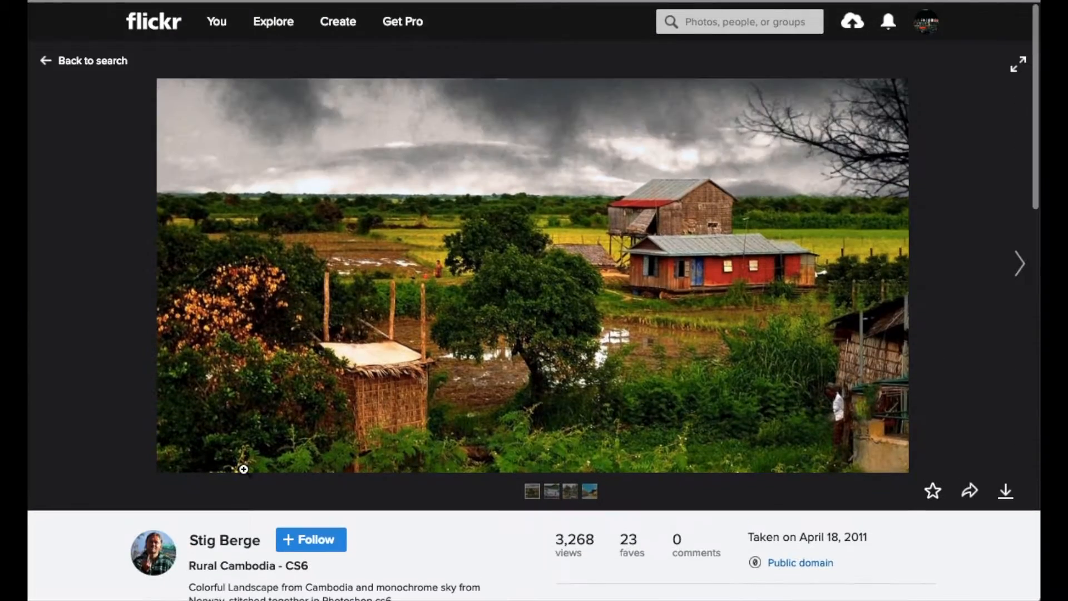
pyautogui.click(973, 492)
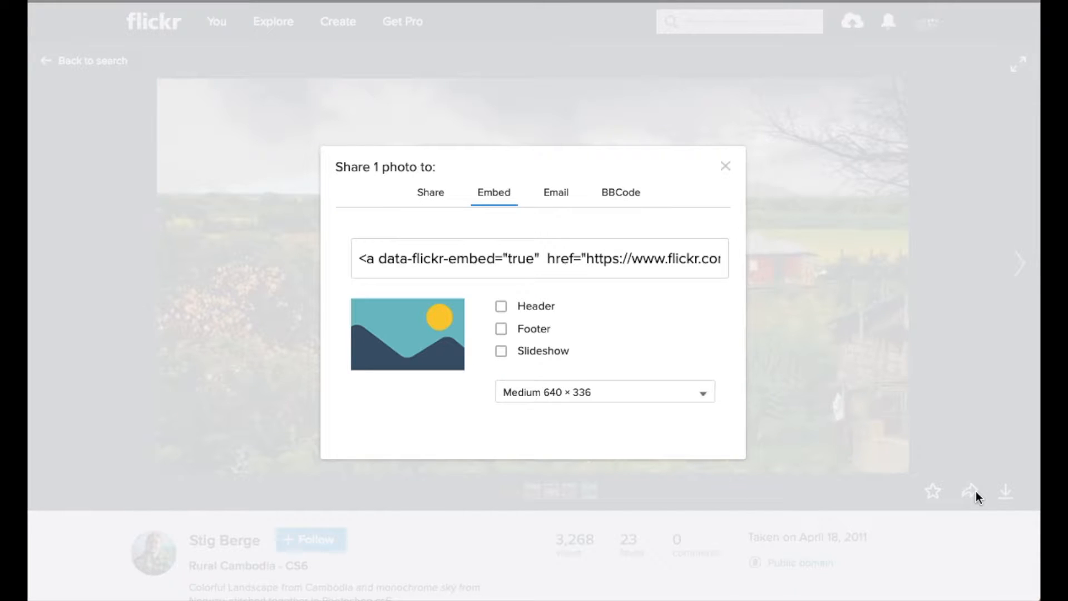
pyautogui.click(618, 259)
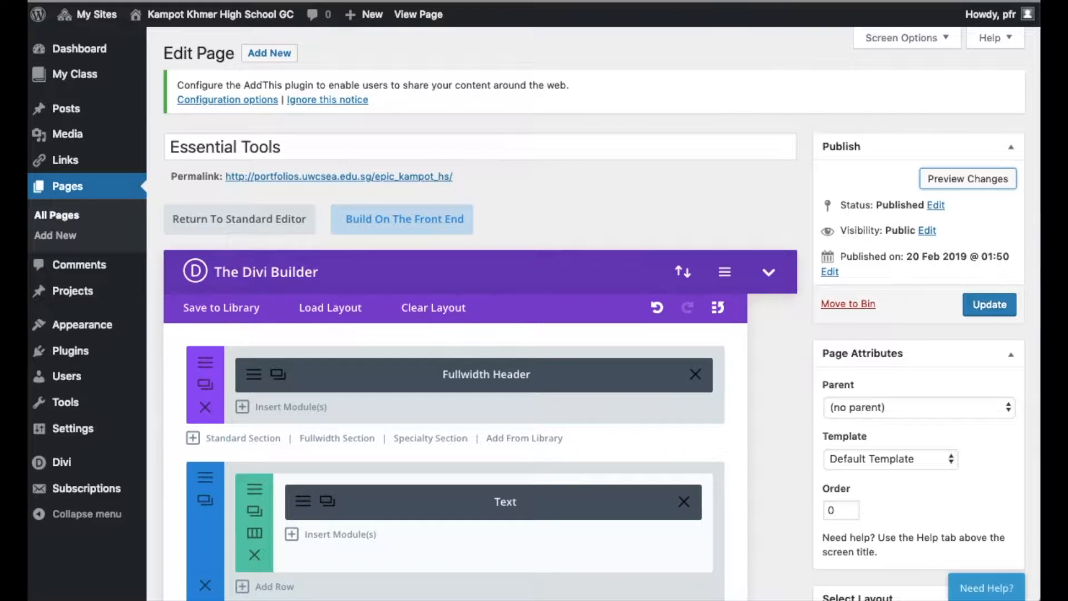
# Step: Switch to the WordPress page editor and open the header section's settings to examine its background image options
pyautogui.click(204, 362)
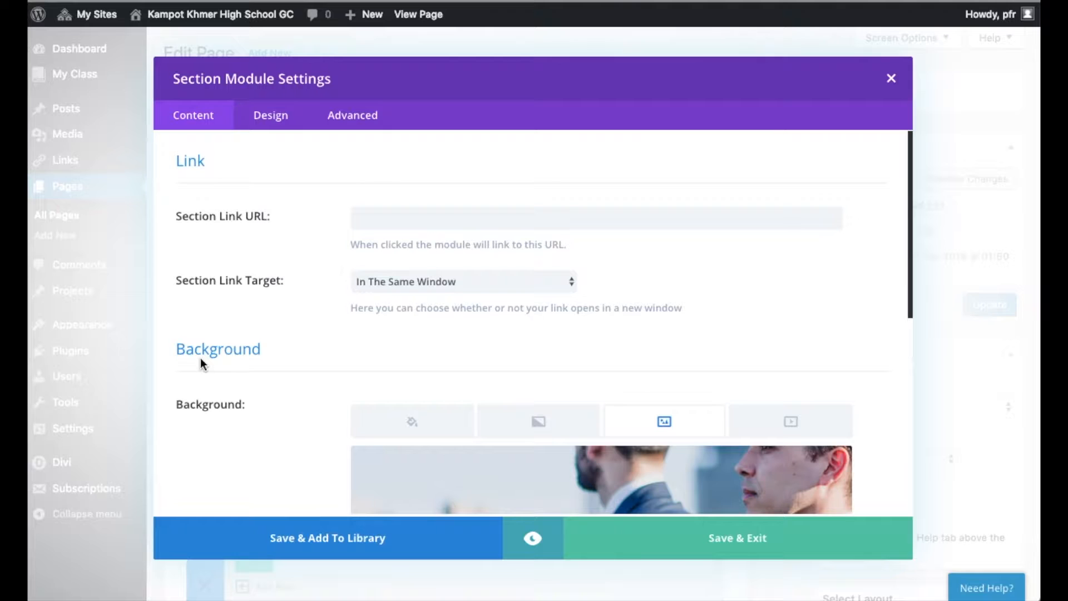
pyautogui.scroll(-3, 255, 455)
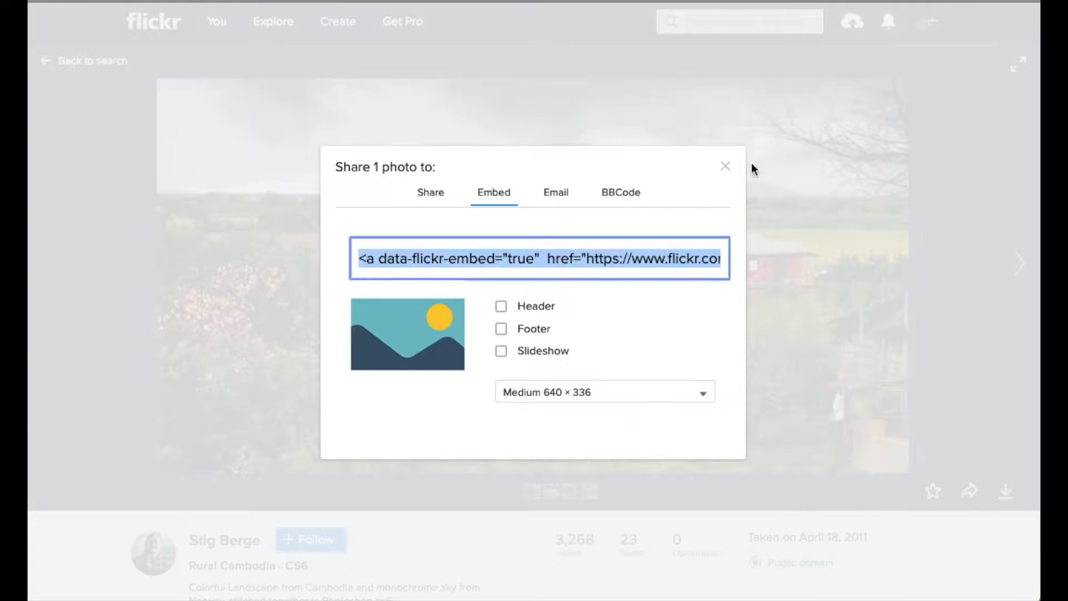
# Step: Close the sharing options and download the "Rural Cambodia - CS6" photo in the Large (2048 × 1073) size
pyautogui.click(725, 166)
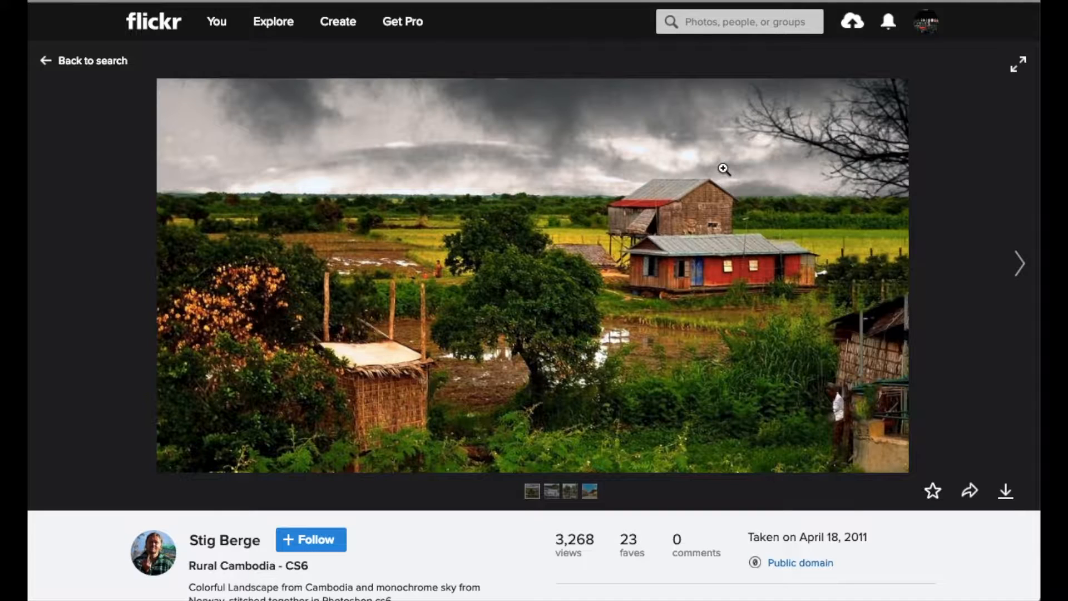
pyautogui.click(1008, 494)
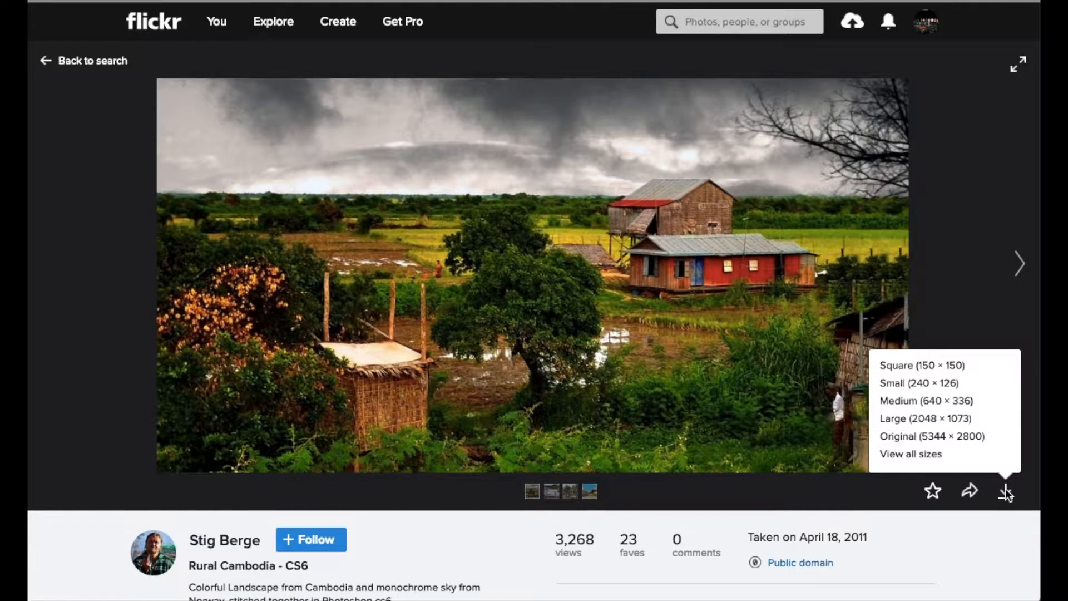
pyautogui.click(959, 420)
pyautogui.press('Return')
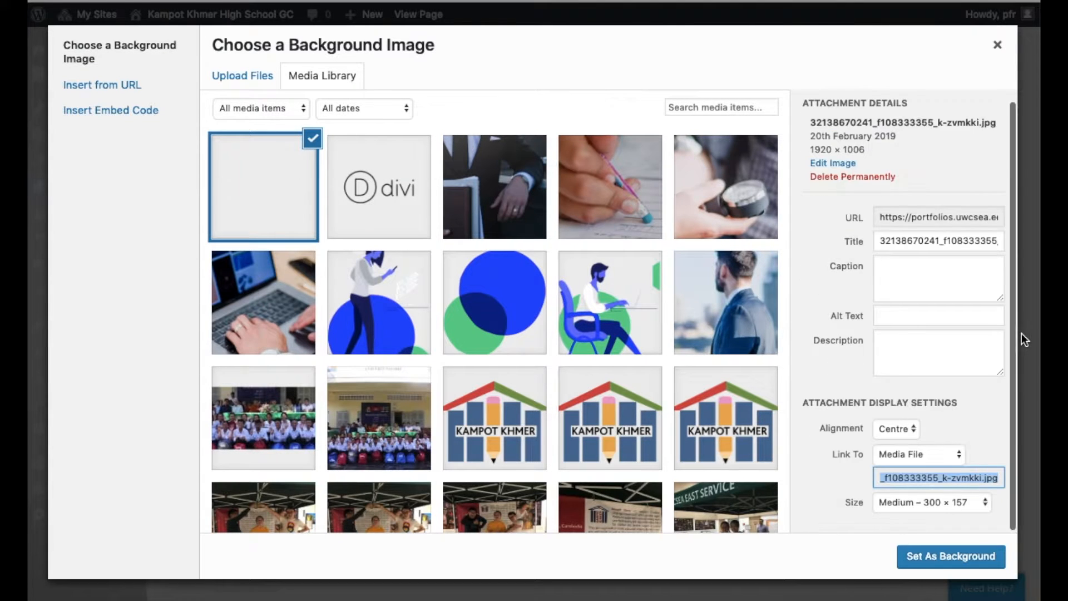
# Step: Set the uploaded Cambodia photo as the header section's background image and preview the section
pyautogui.click(940, 556)
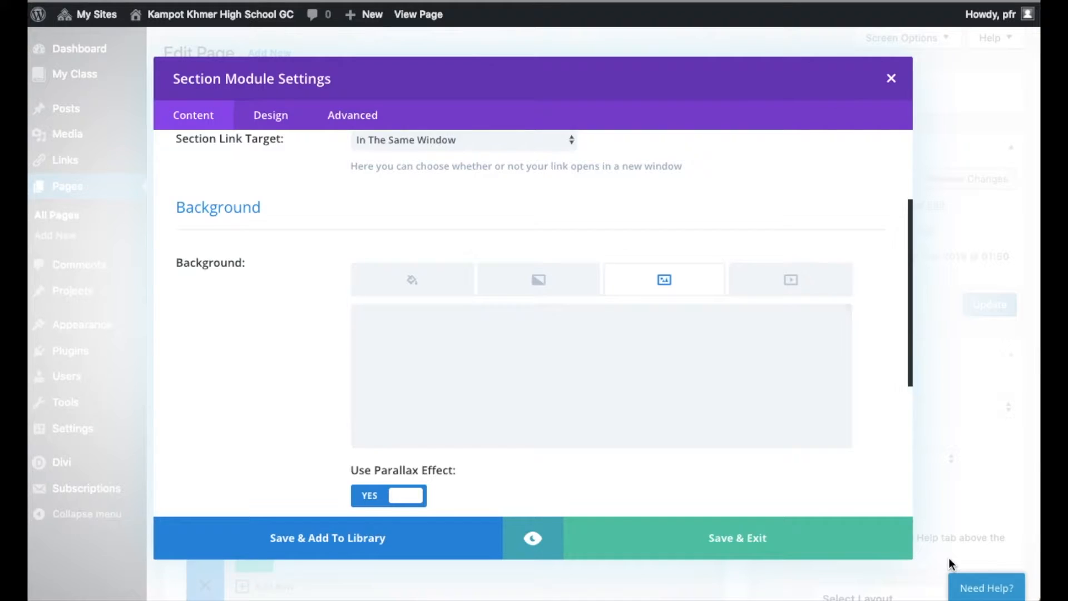
pyautogui.click(534, 541)
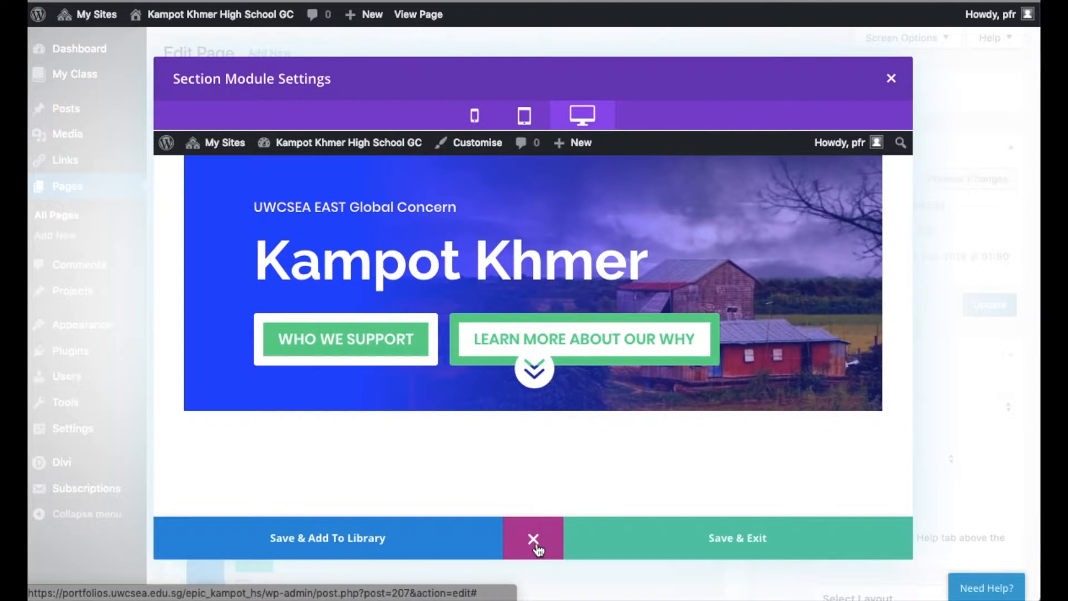
pyautogui.click(534, 540)
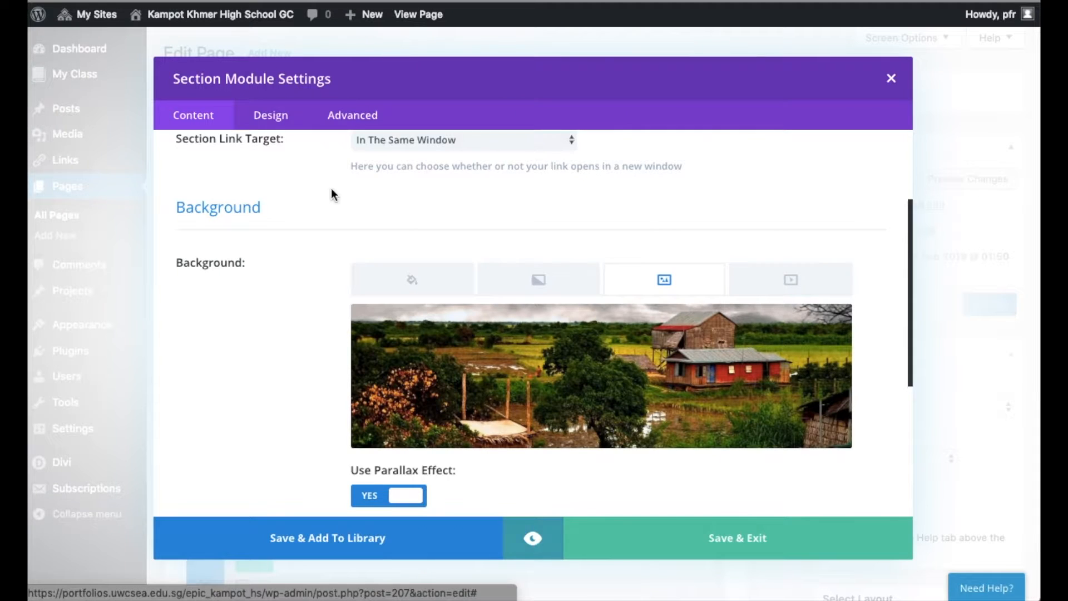
# Step: Set the header section's animation style to Fade, preview it, and check the animation timing options
pyautogui.click(276, 116)
pyautogui.scroll(-3, 368, 382)
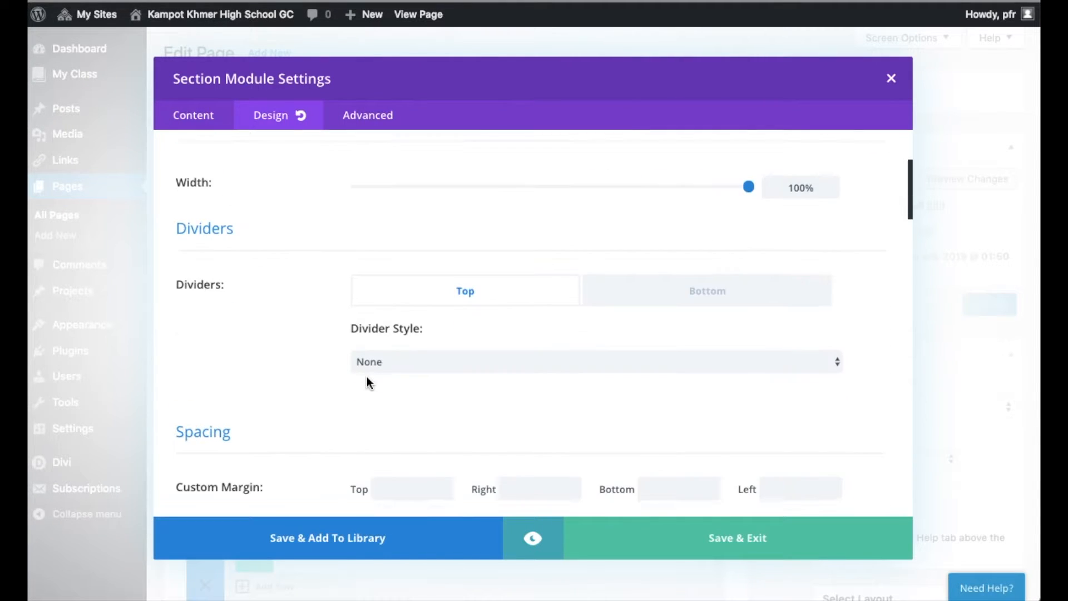
pyautogui.scroll(-6, 367, 382)
pyautogui.scroll(-15, 367, 382)
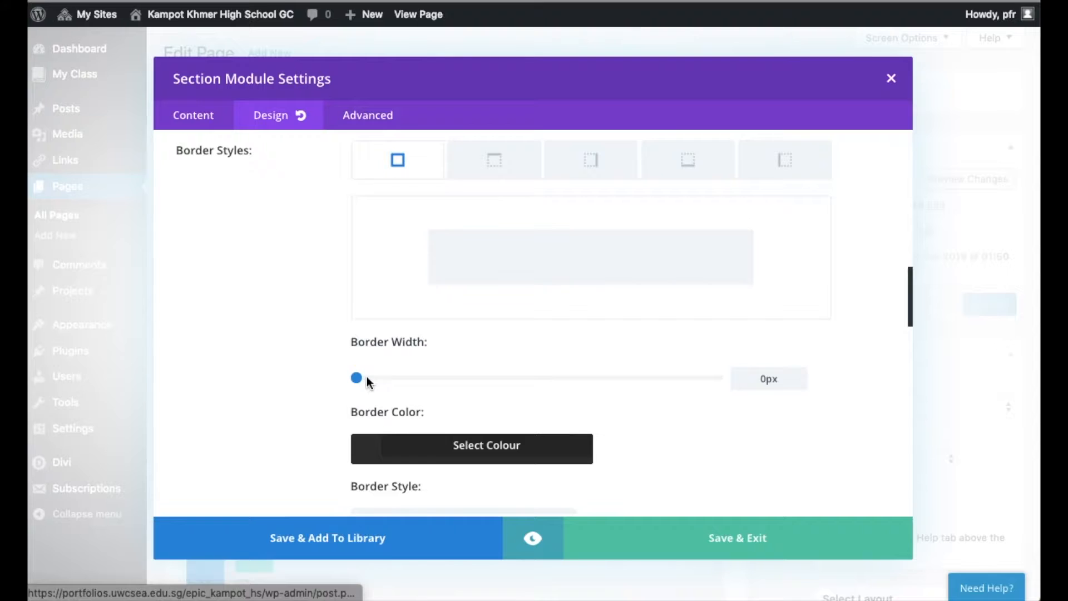
pyautogui.scroll(-10, 366, 381)
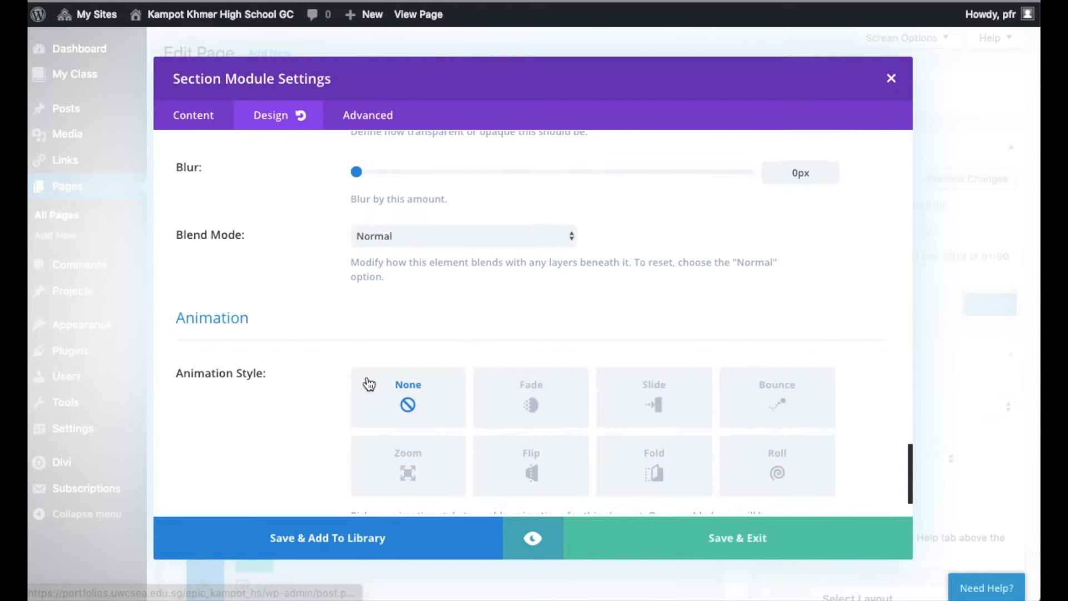
pyautogui.click(532, 537)
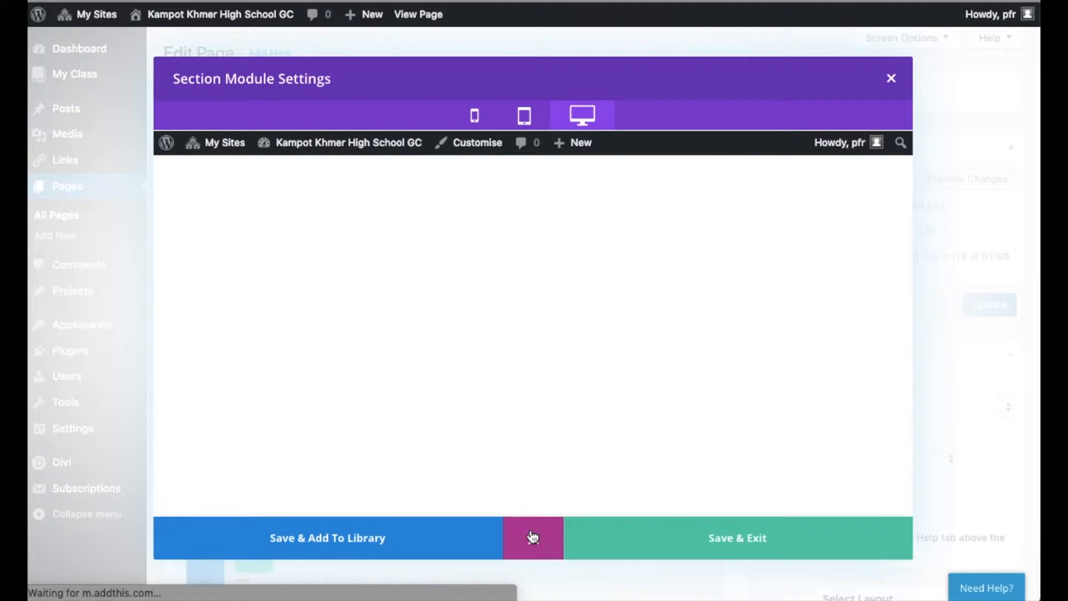
pyautogui.click(533, 538)
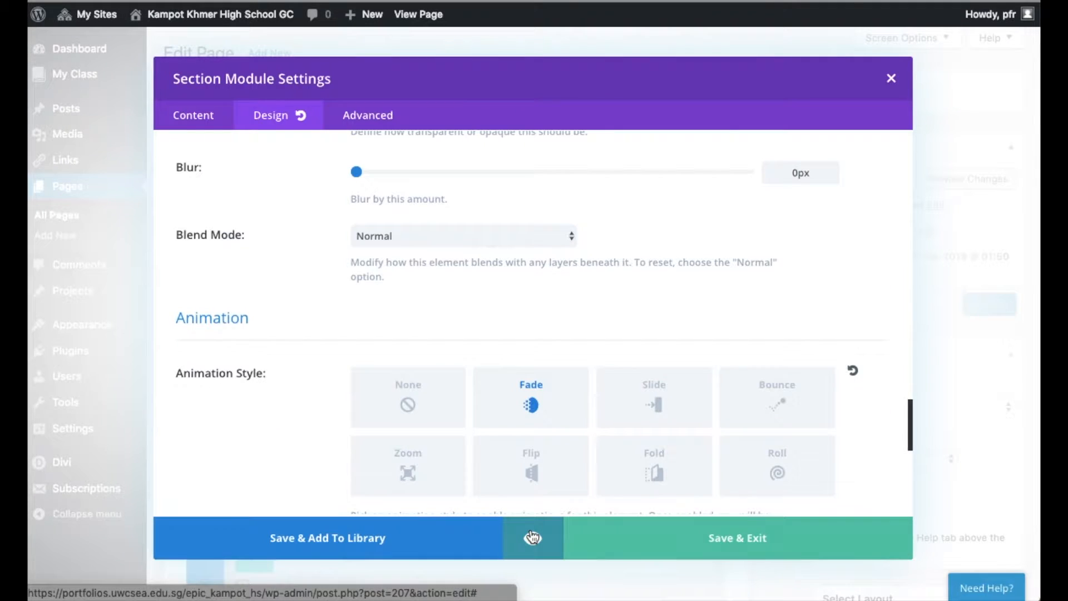
pyautogui.scroll(-10, 520, 475)
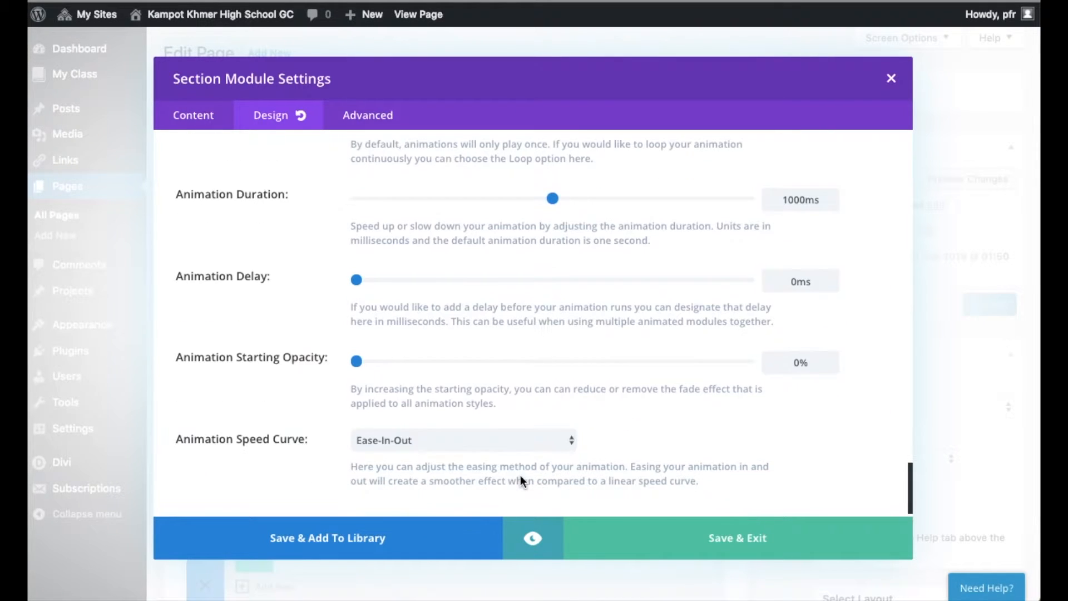
# Step: Review the section's Advanced, Design and Content options, including parallax, and save the section settings
pyautogui.click(358, 114)
pyautogui.click(272, 117)
pyautogui.click(198, 119)
pyautogui.scroll(-10, 335, 350)
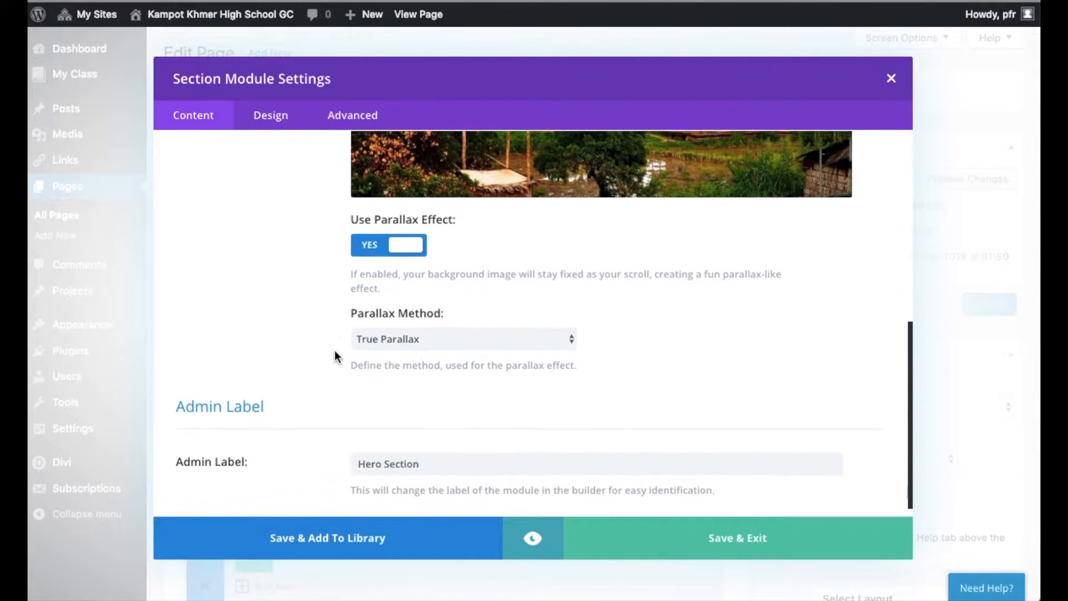
pyautogui.click(658, 541)
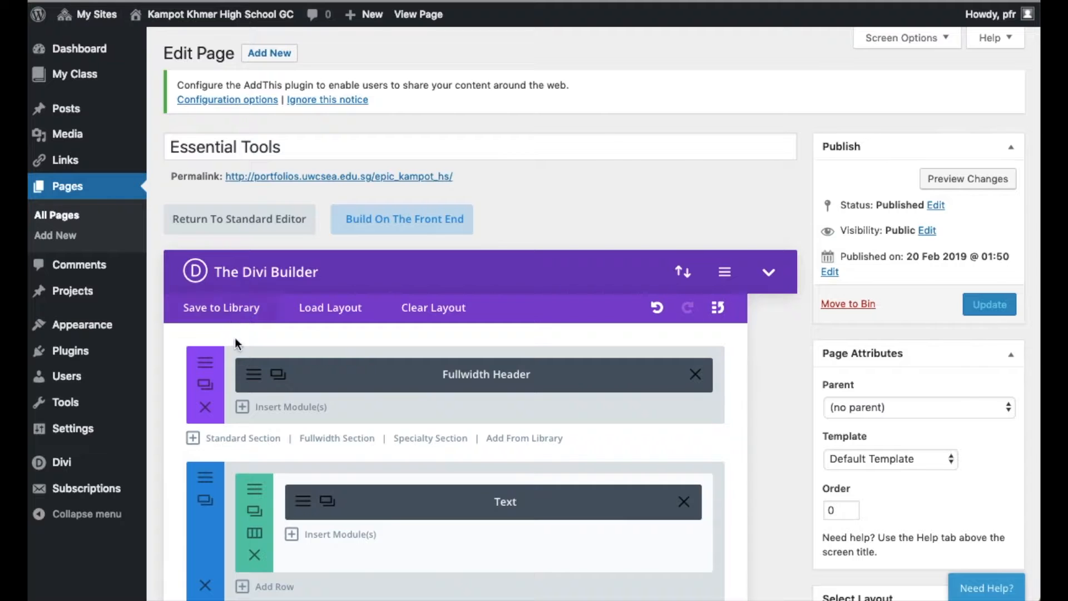
# Step: Open the Fullwidth Header module's settings and bring up the colour picker for its background gradient's first colour
pyautogui.click(253, 376)
pyautogui.scroll(-5, 250, 376)
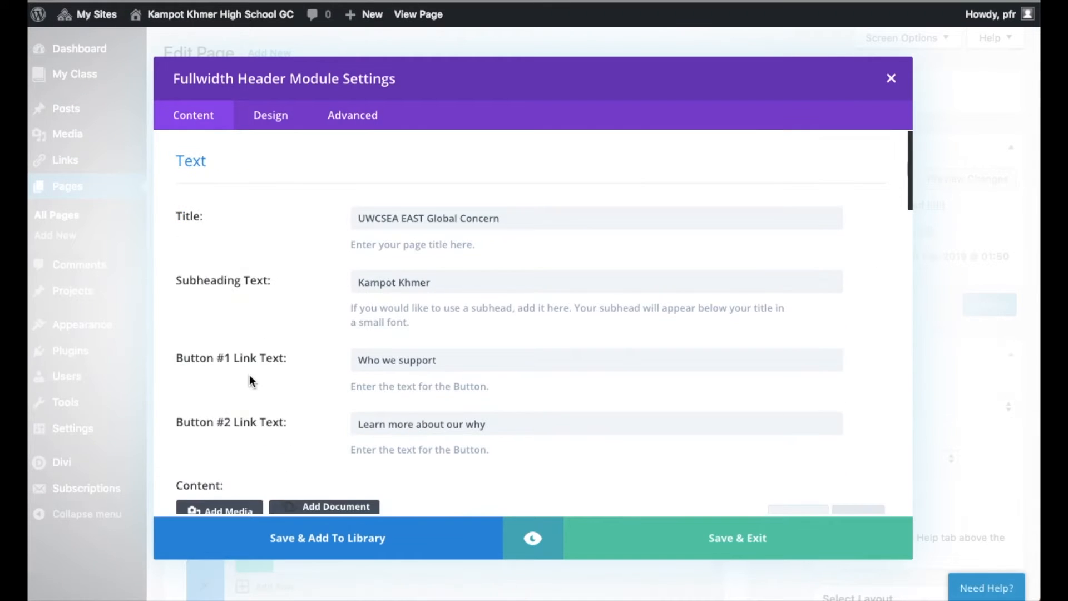
pyautogui.scroll(-10, 250, 375)
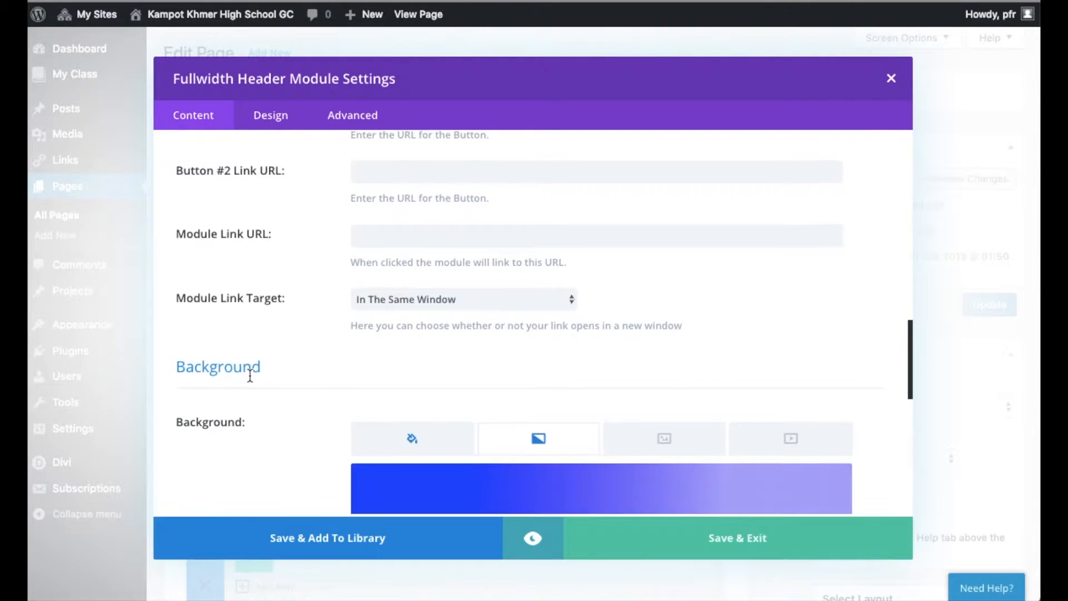
pyautogui.click(418, 426)
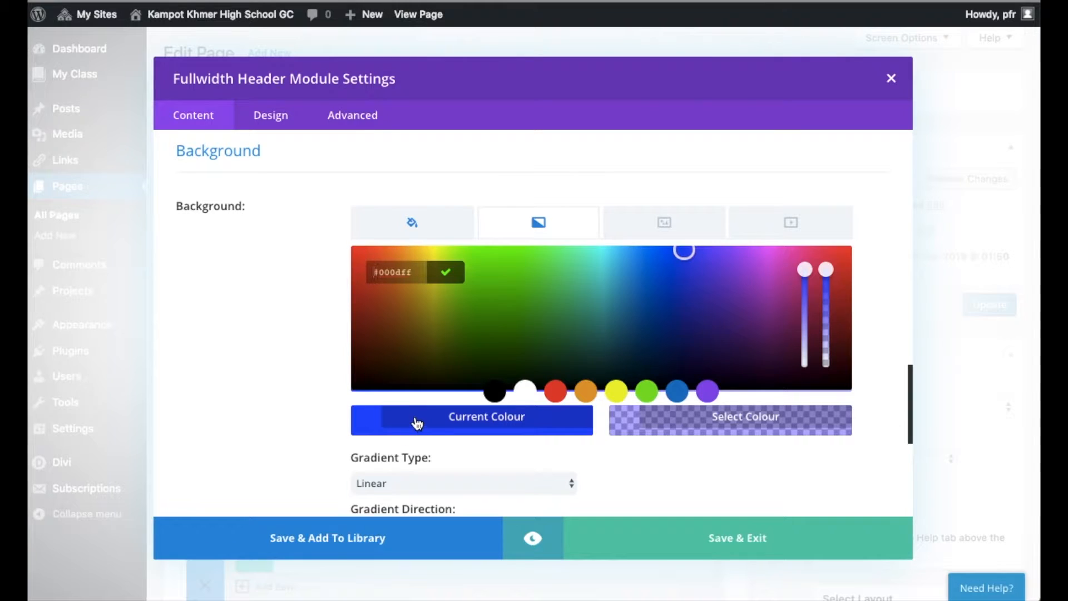
# Step: Try green as the first colour of the header's background gradient and preview the result
pyautogui.click(648, 392)
pyautogui.click(533, 538)
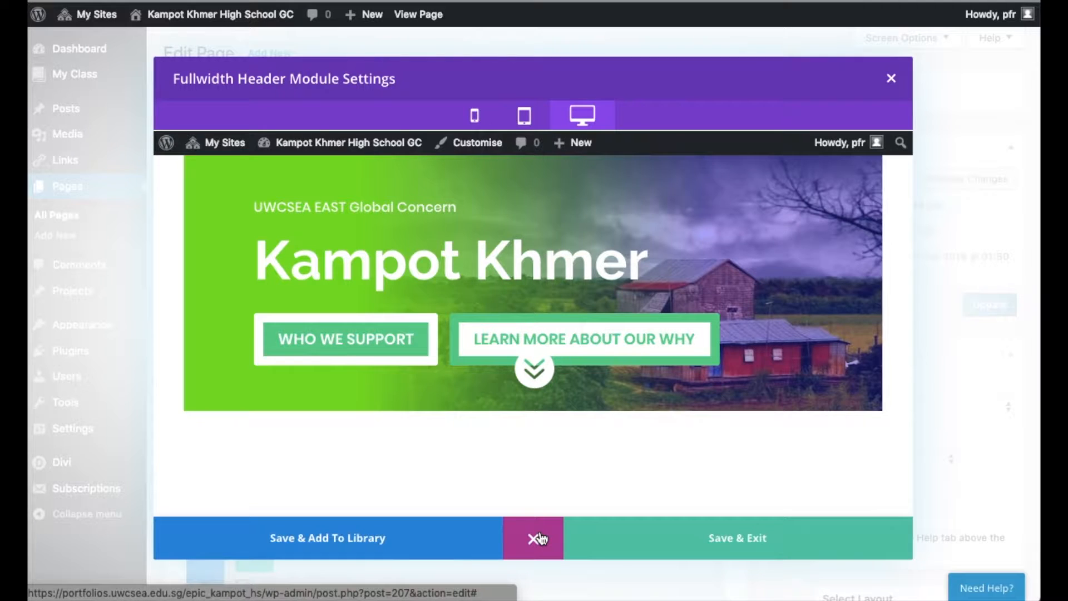
pyautogui.click(535, 538)
# Step: Set the header gradient's first colour to red (#e02b20), preview it, and save the module settings
pyautogui.click(440, 418)
pyautogui.click(555, 391)
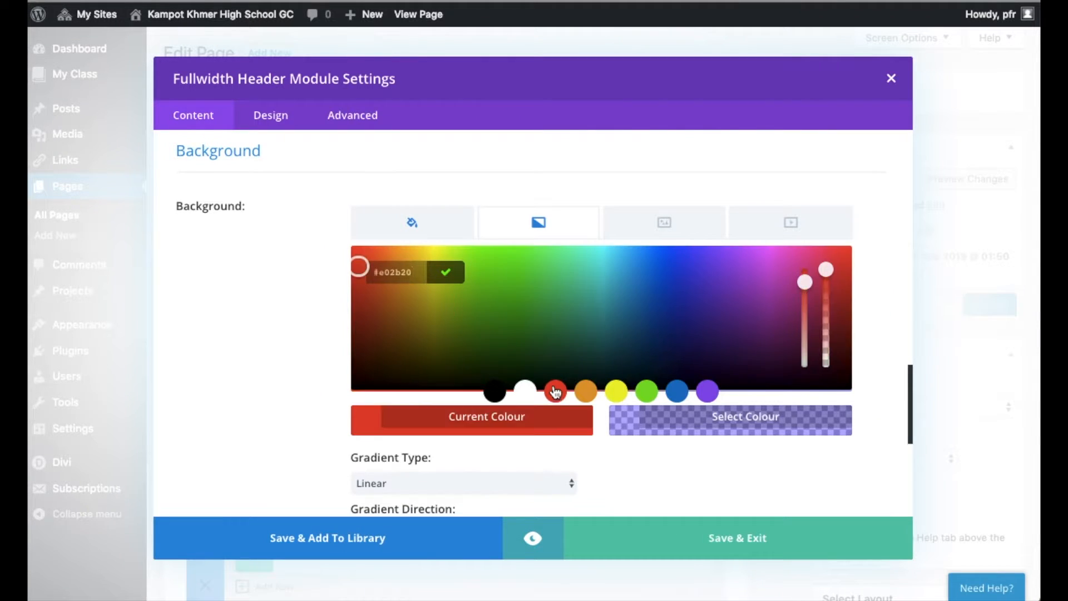
pyautogui.click(533, 538)
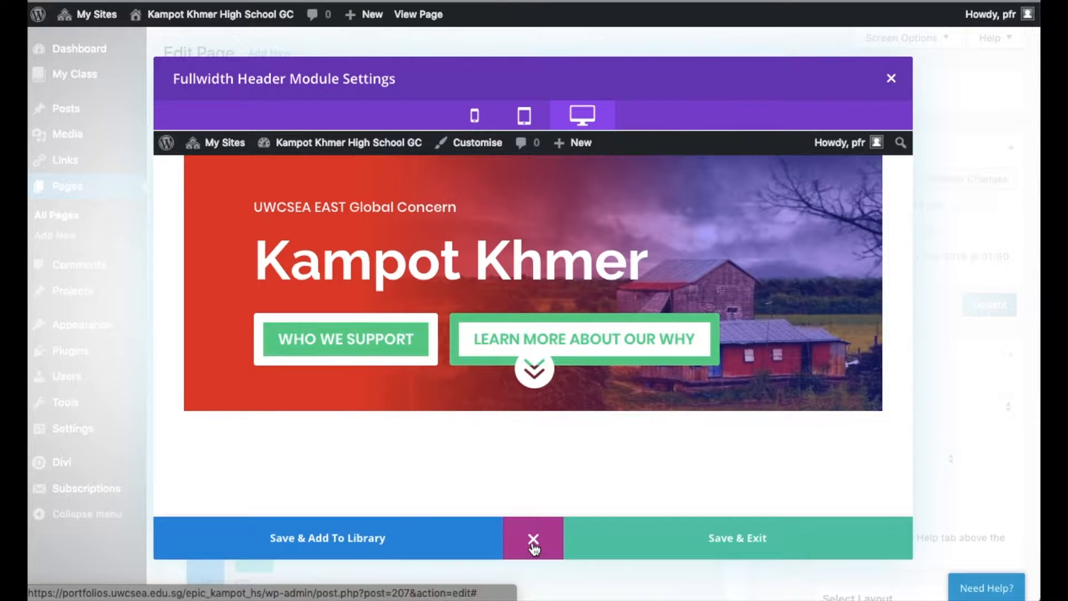
pyautogui.click(665, 541)
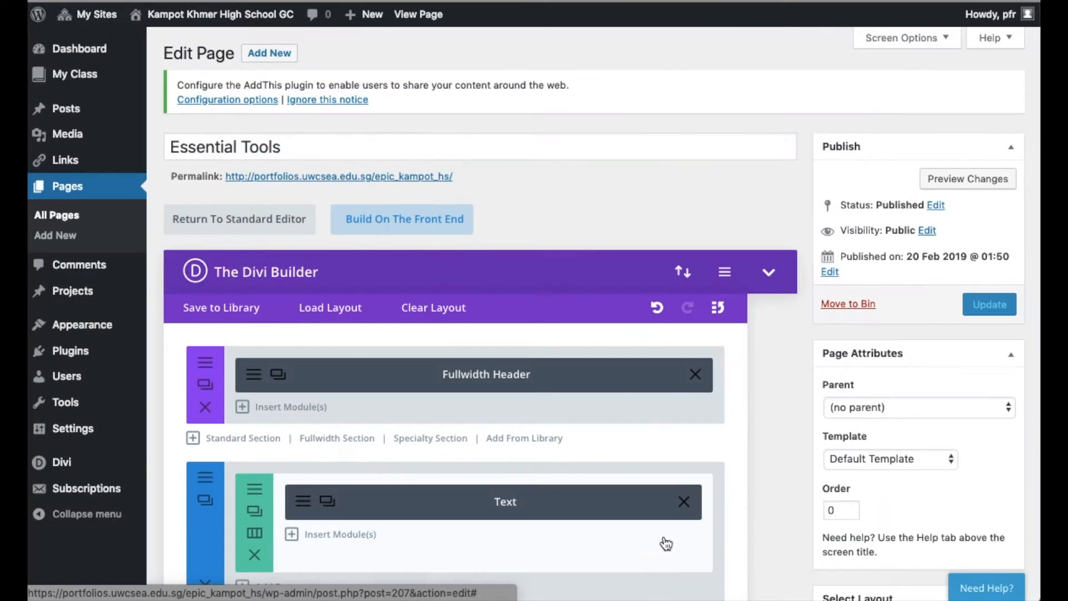
# Step: Reopen the Fullwidth Header module's design settings and set Button Two's text colour to red
pyautogui.click(256, 373)
pyautogui.scroll(-3, 255, 408)
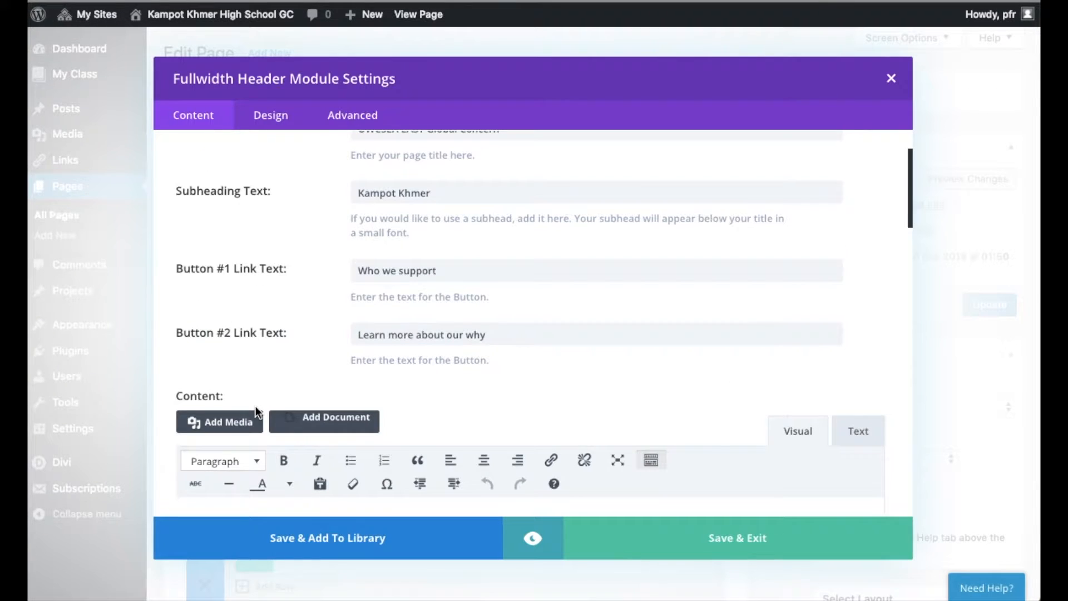
pyautogui.click(271, 117)
pyautogui.scroll(-4, 289, 348)
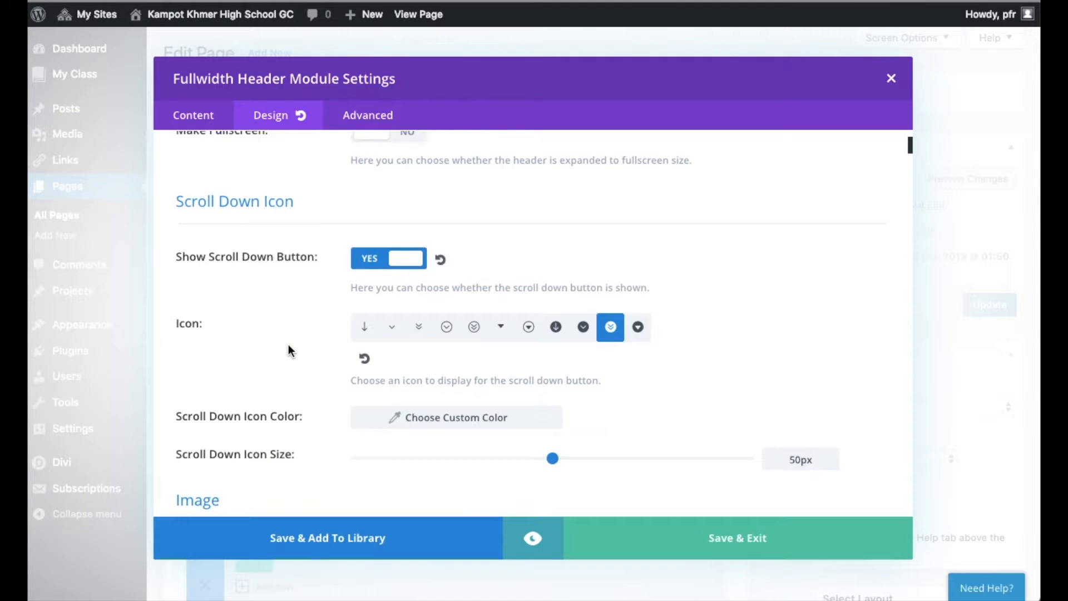
pyautogui.click(416, 426)
pyautogui.scroll(-20, 416, 434)
pyautogui.scroll(-20, 406, 363)
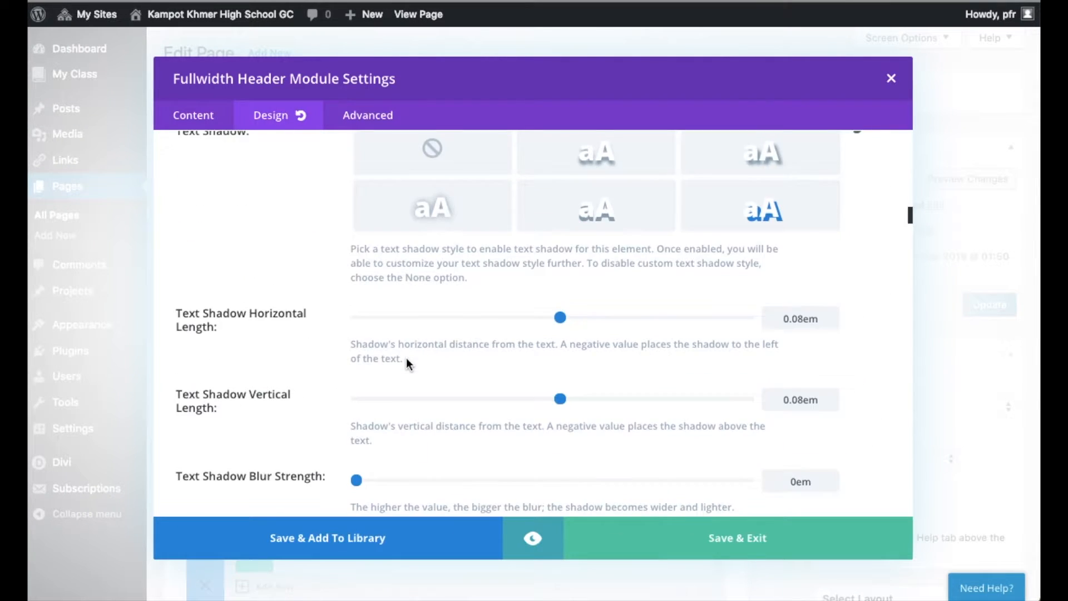
pyautogui.scroll(-15, 406, 359)
pyautogui.click(406, 397)
pyautogui.scroll(-4, 409, 406)
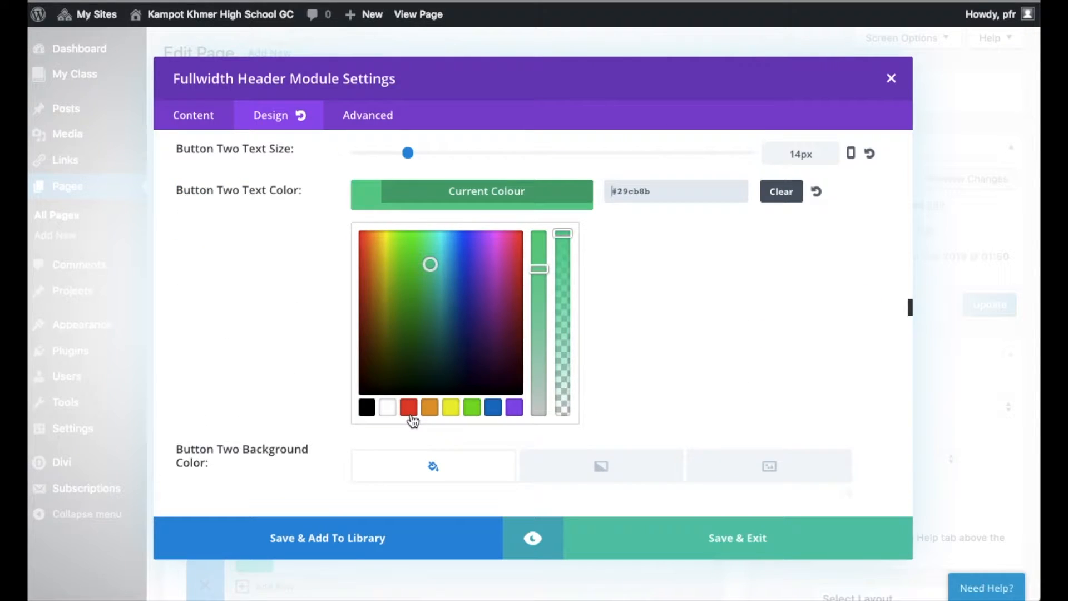
pyautogui.click(410, 412)
# Step: Give Button One black text and a red background in the header's design settings, and preview the header
pyautogui.scroll(-3, 413, 421)
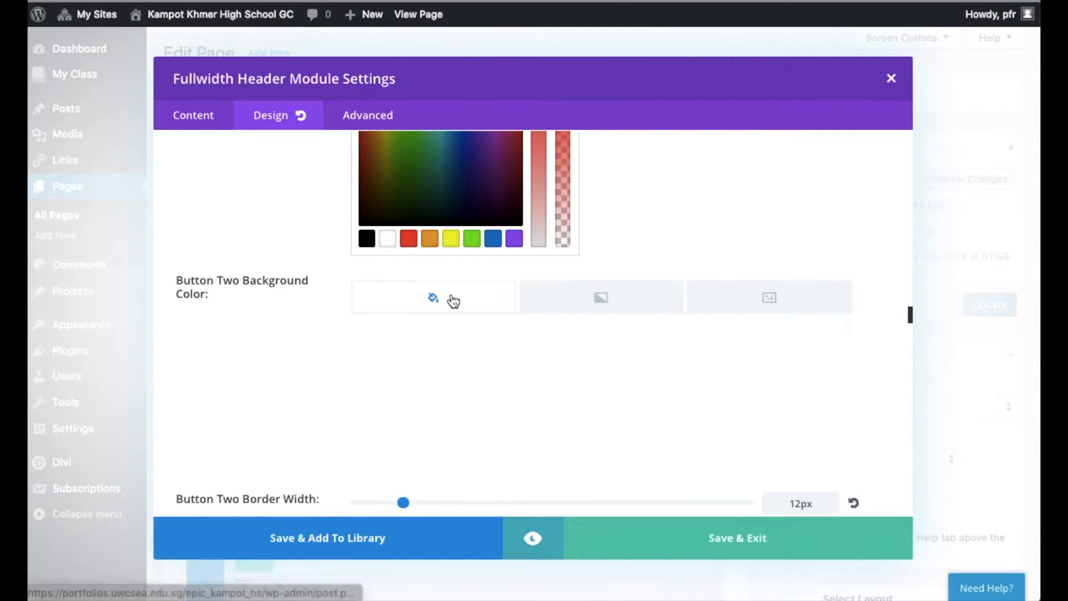
pyautogui.scroll(-4, 452, 298)
pyautogui.click(456, 314)
pyautogui.scroll(-2, 457, 316)
pyautogui.click(540, 325)
pyautogui.click(533, 537)
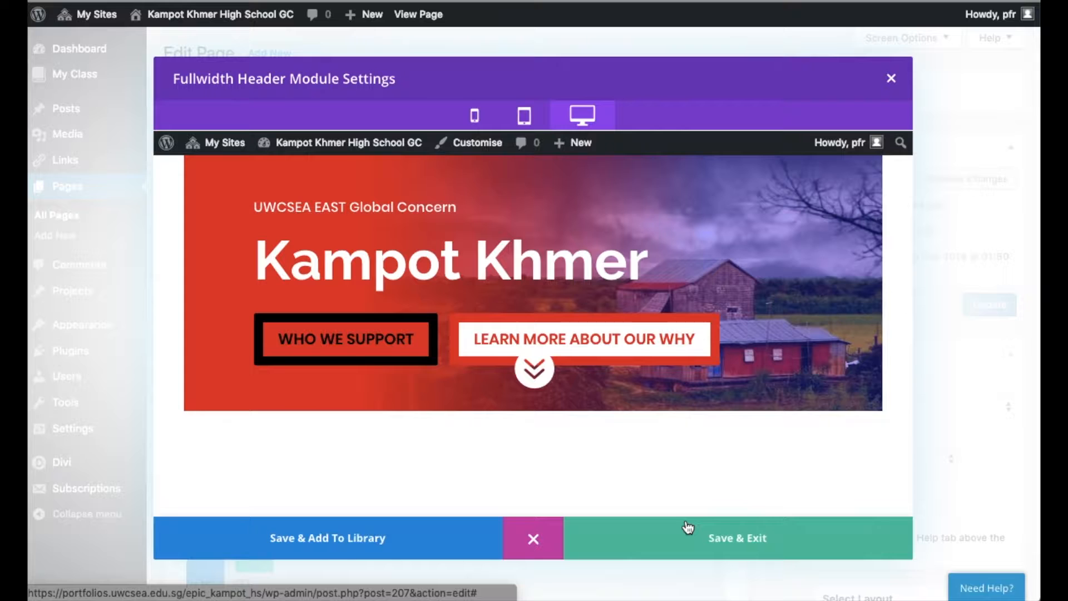
pyautogui.click(533, 538)
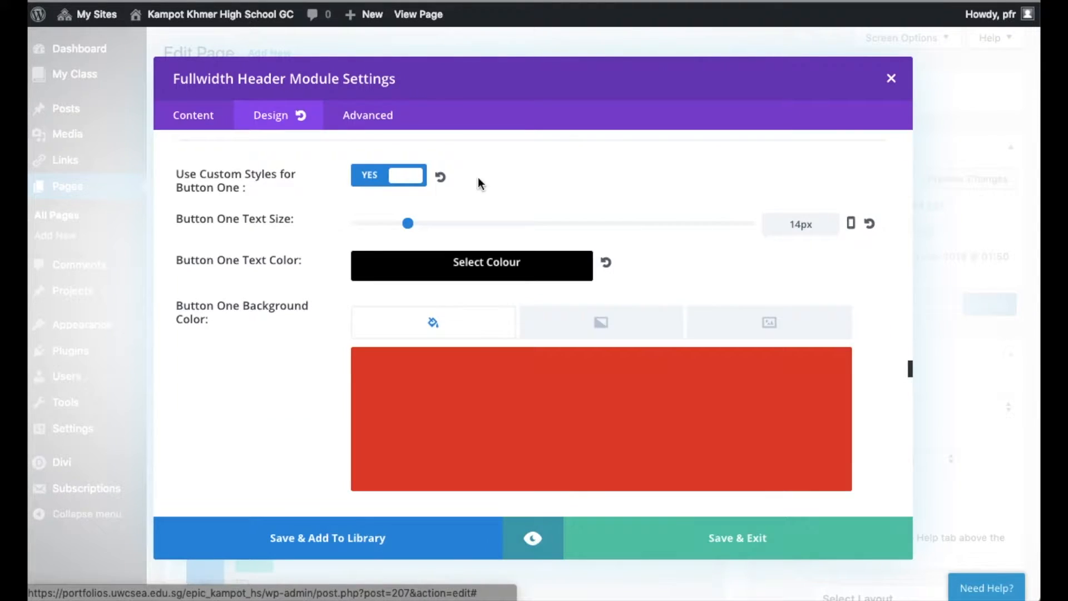
pyautogui.scroll(-5, 478, 176)
pyautogui.scroll(10, 478, 177)
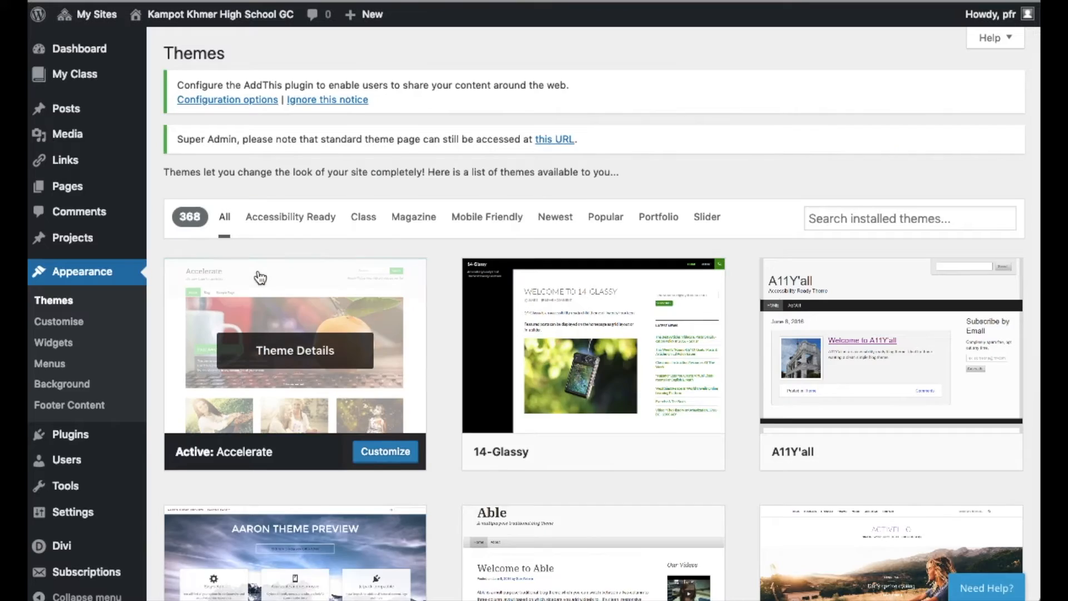
# Step: Open a live preview of the Activello theme and examine its Widgets and Static Front Page options
pyautogui.scroll(-5, 257, 280)
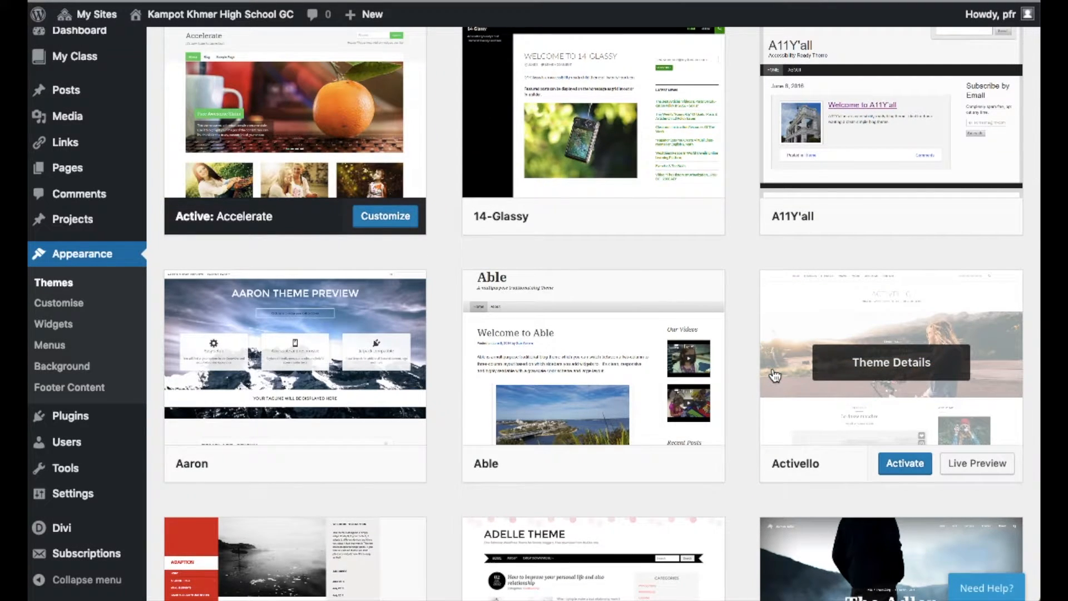
pyautogui.click(1002, 464)
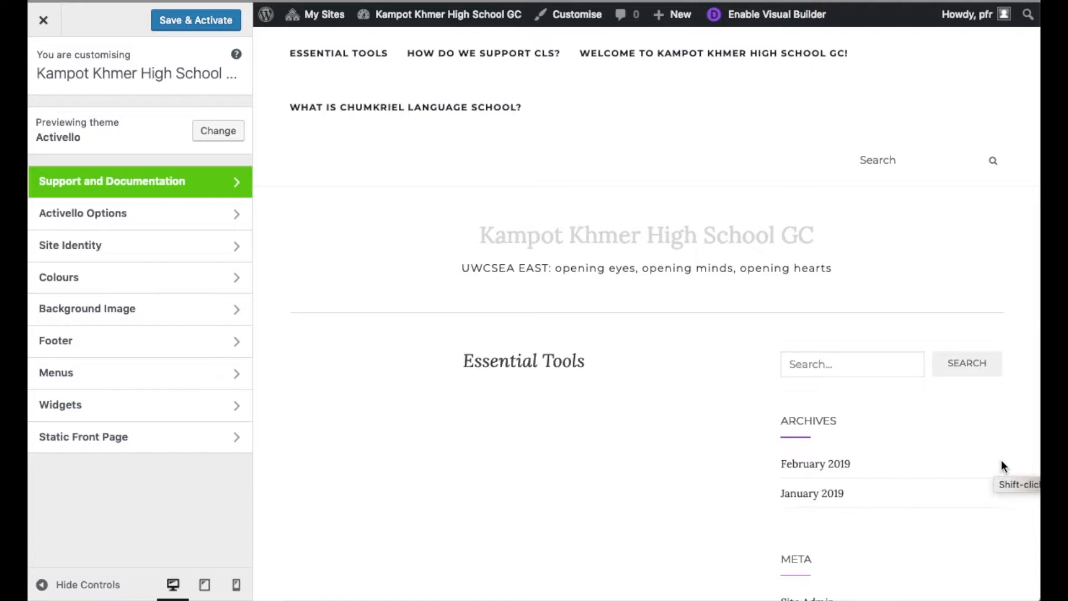
pyautogui.click(121, 414)
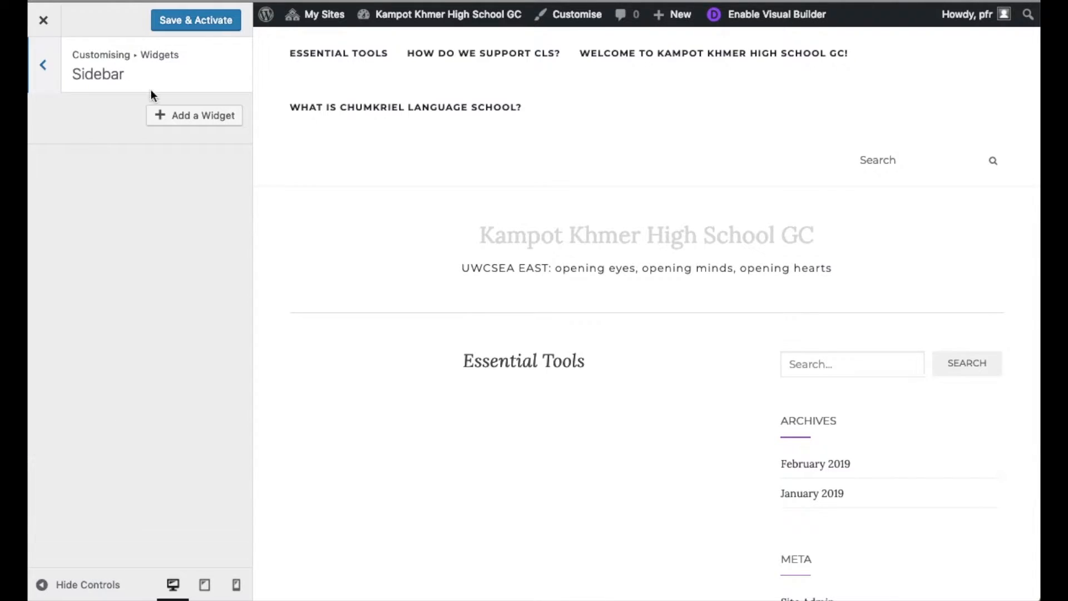
pyautogui.click(44, 67)
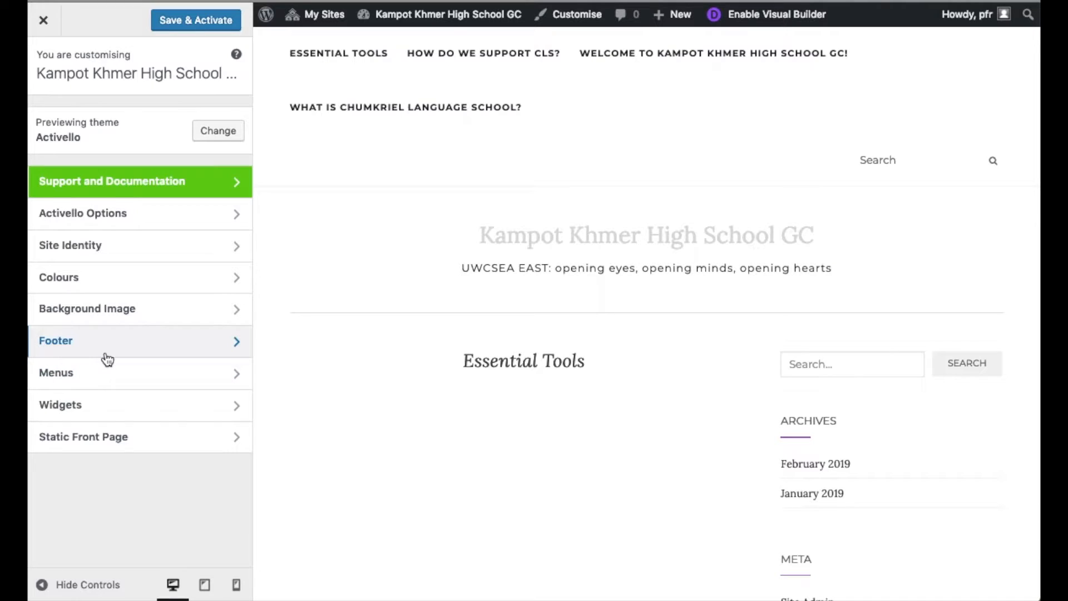
pyautogui.click(123, 434)
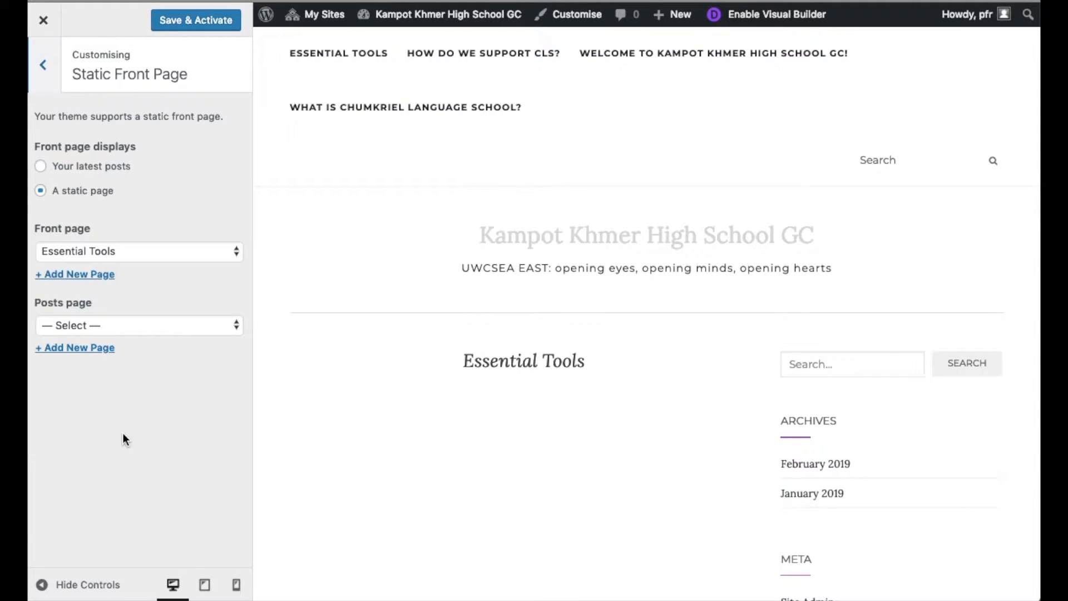
pyautogui.click(45, 72)
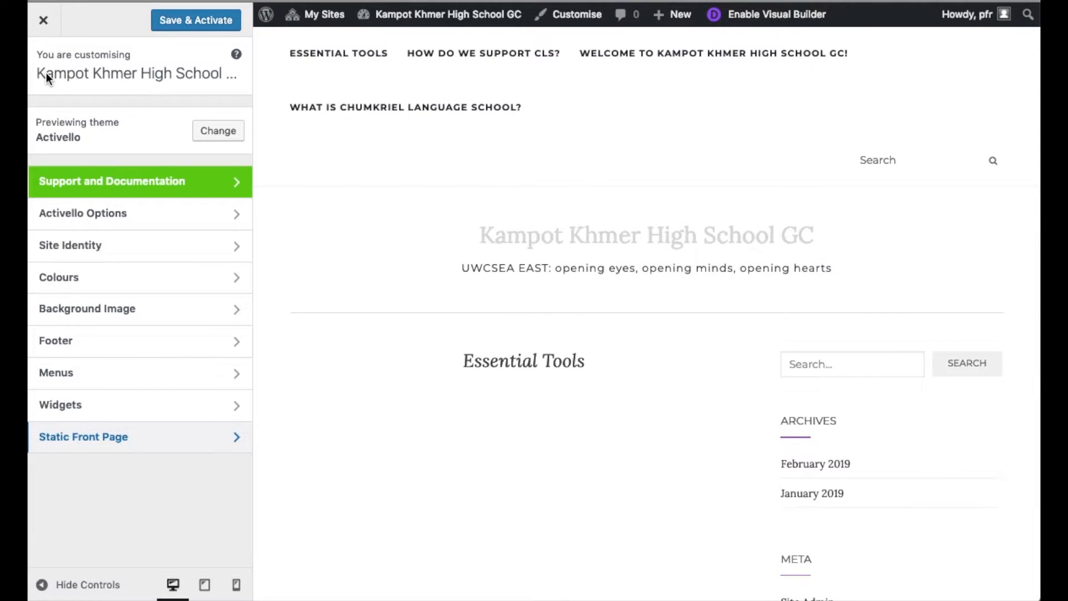
# Step: Remove the sidebar through Activello's layout options, check the background image settings, and save and activate the theme
pyautogui.click(136, 215)
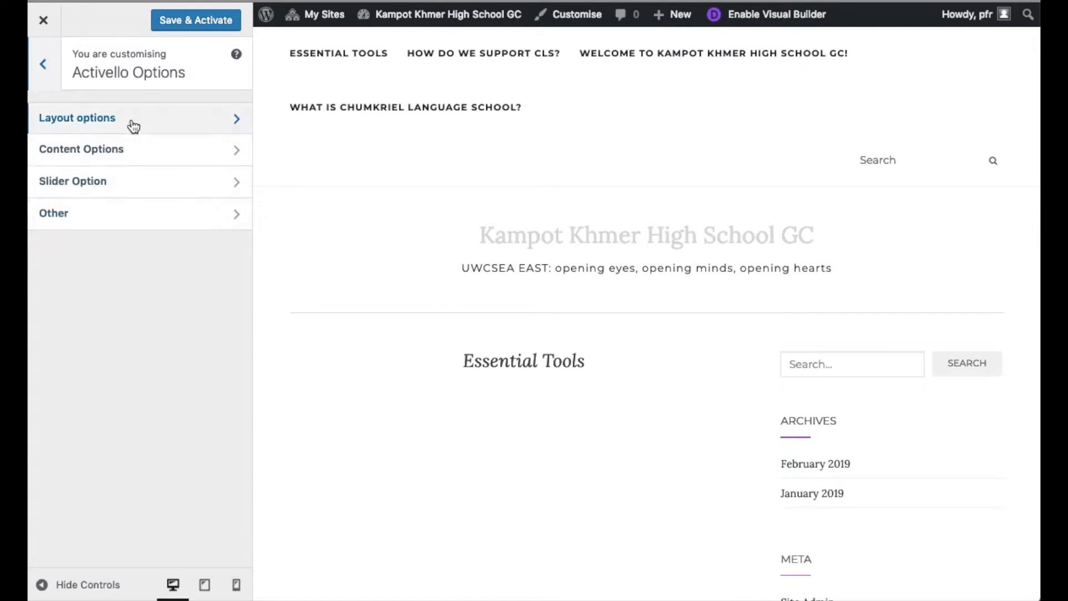
pyautogui.click(133, 124)
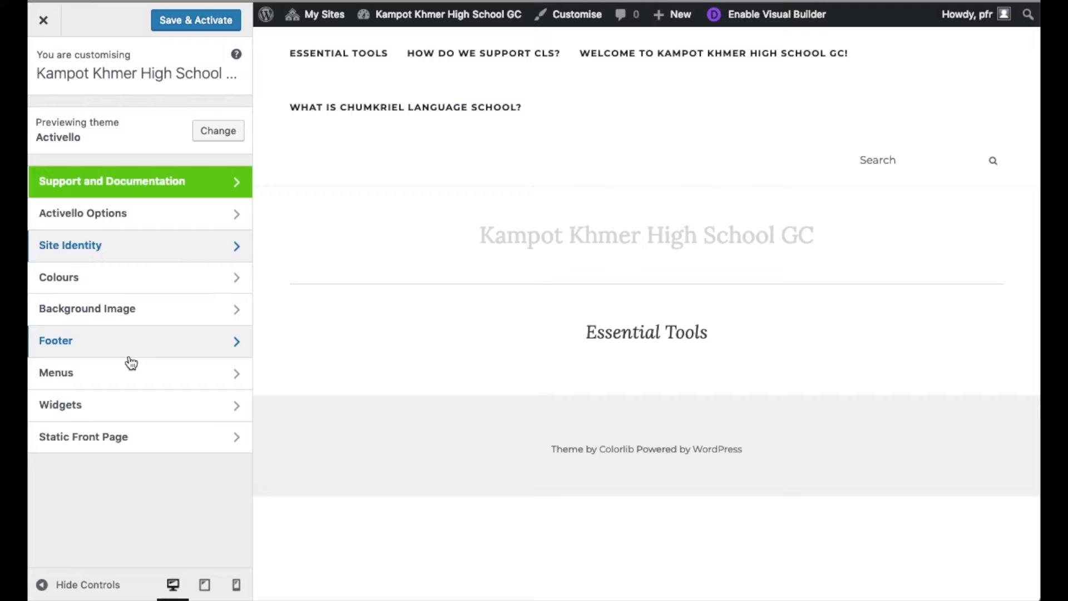
pyautogui.click(136, 310)
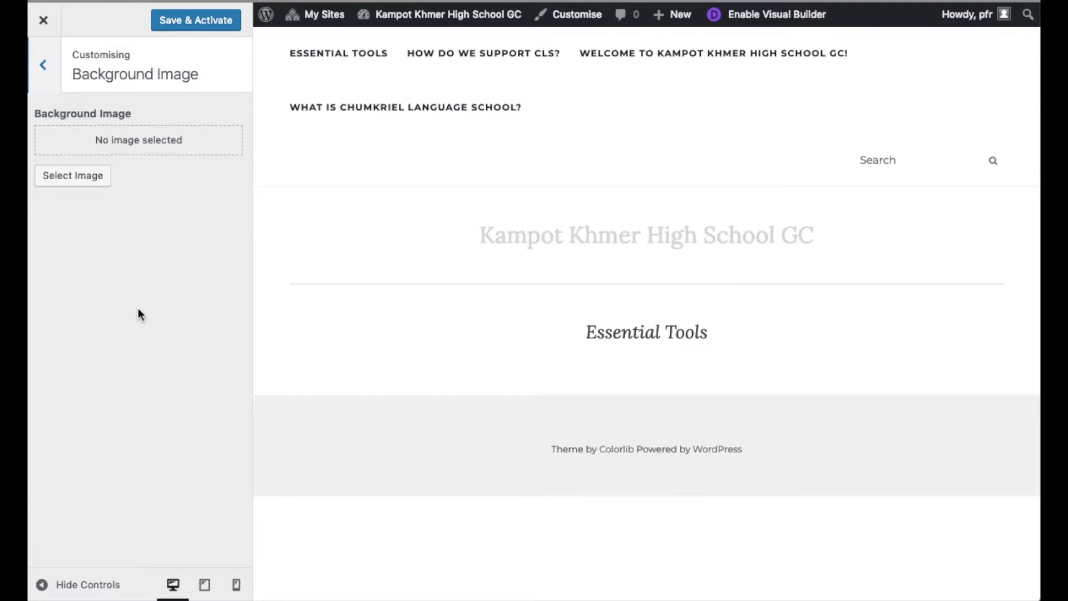
pyautogui.click(177, 18)
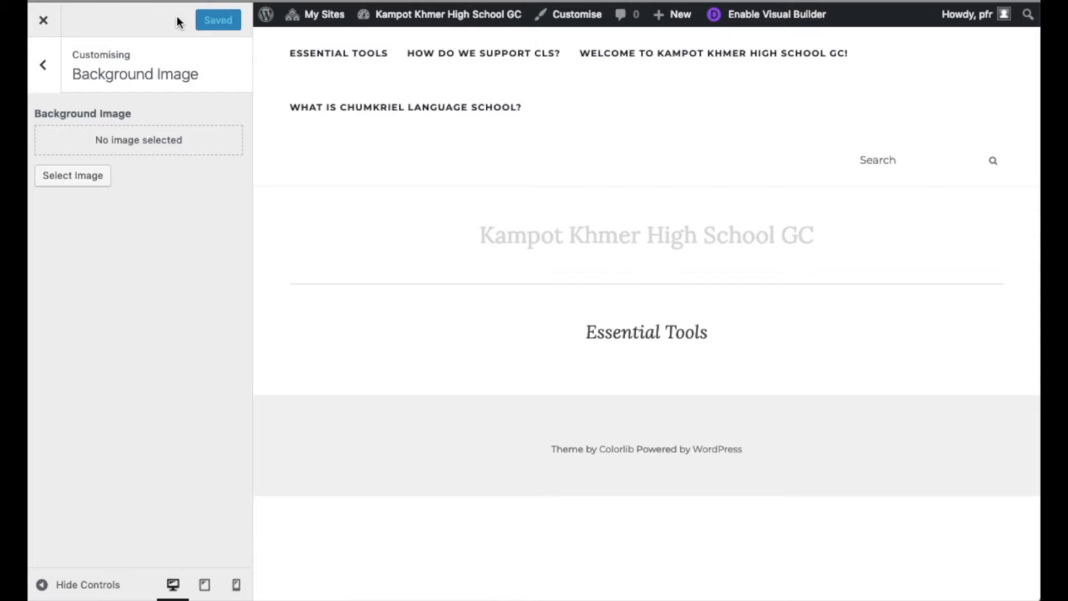
pyautogui.click(47, 21)
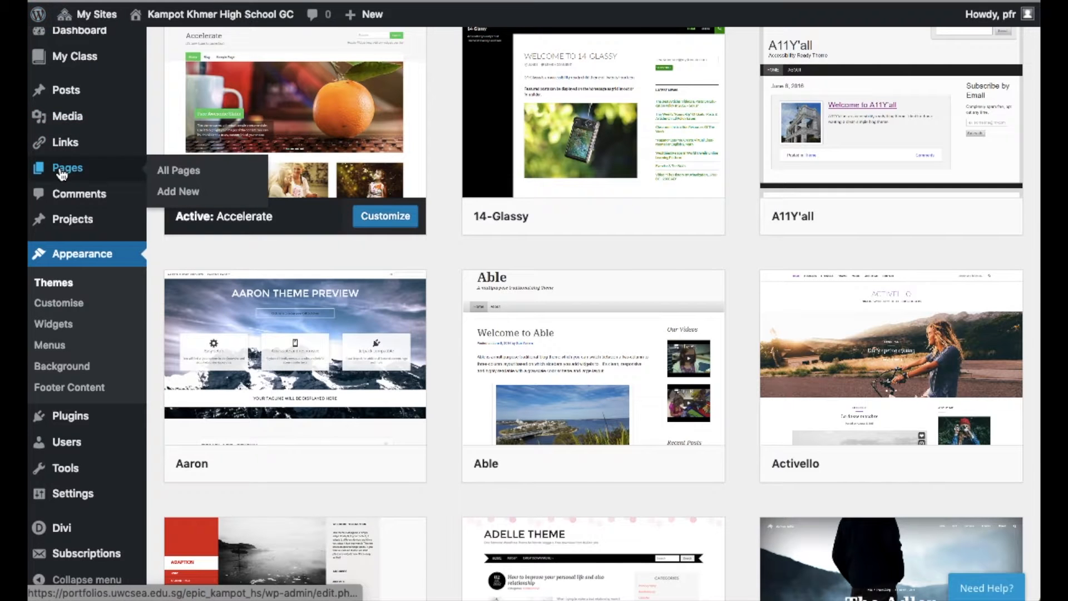
# Step: Visit the live site, switch to Pexels, and browse the red pattern results for a background photo
pyautogui.moveTo(167, 14)
pyautogui.click(152, 42)
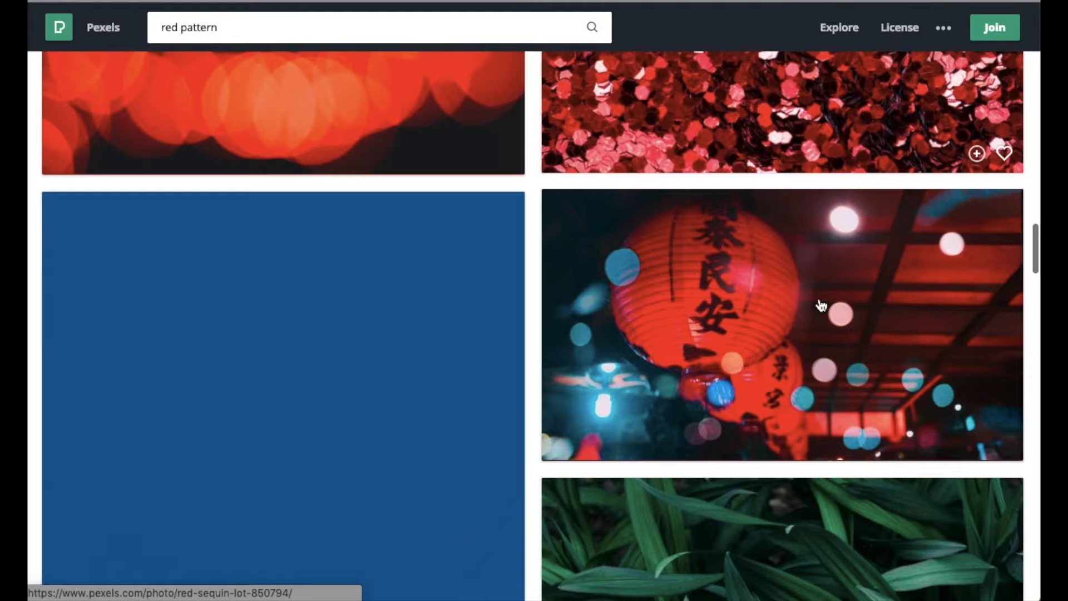
pyautogui.scroll(-5, 821, 305)
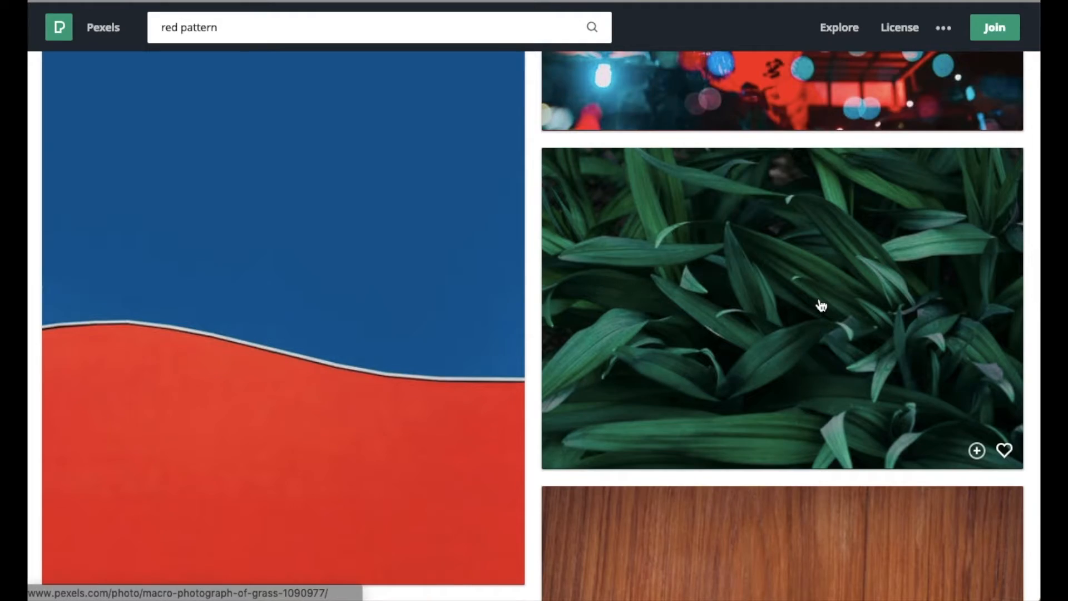
pyautogui.scroll(-5, 822, 306)
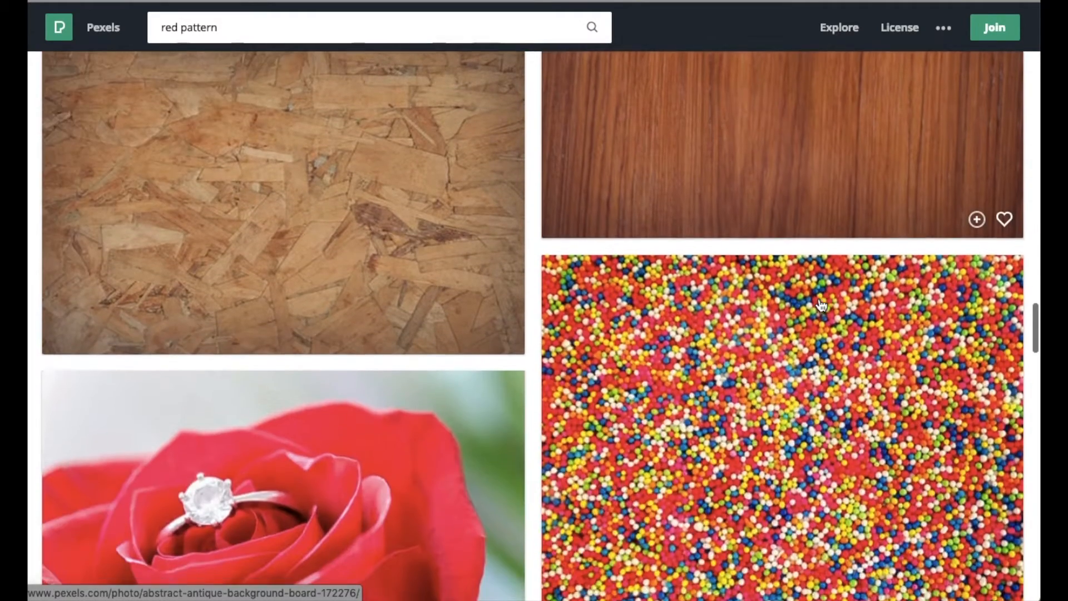
pyautogui.scroll(-5, 821, 306)
pyautogui.scroll(-5, 822, 305)
pyautogui.scroll(-3, 821, 306)
pyautogui.click(822, 305)
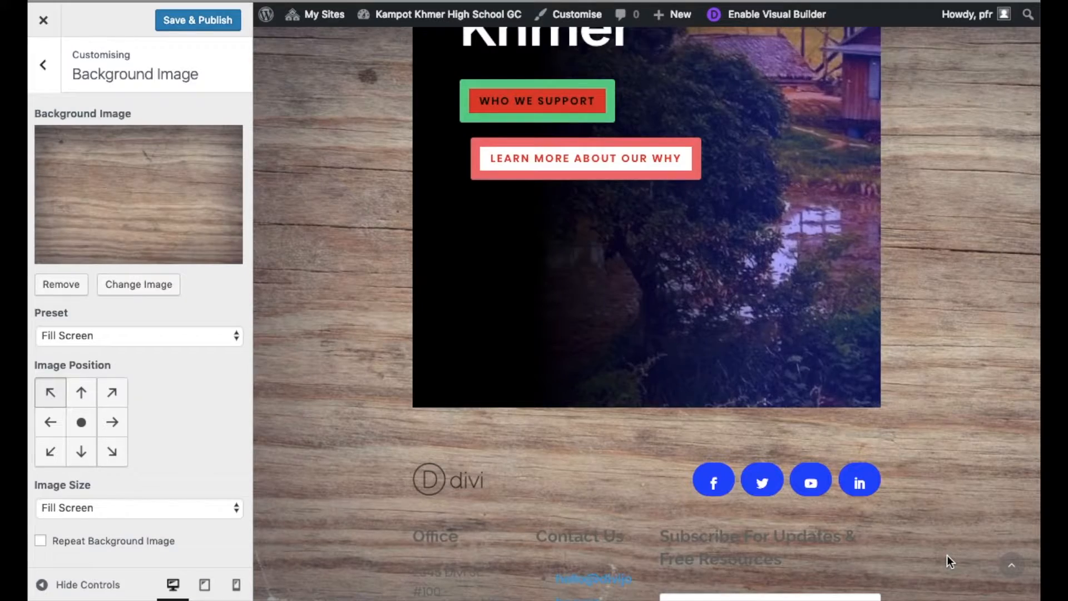
# Step: Preview the front page with the wood texture background set to Fill Screen, publish the change, and close the customiser
pyautogui.scroll(6, 947, 556)
pyautogui.scroll(3, 947, 555)
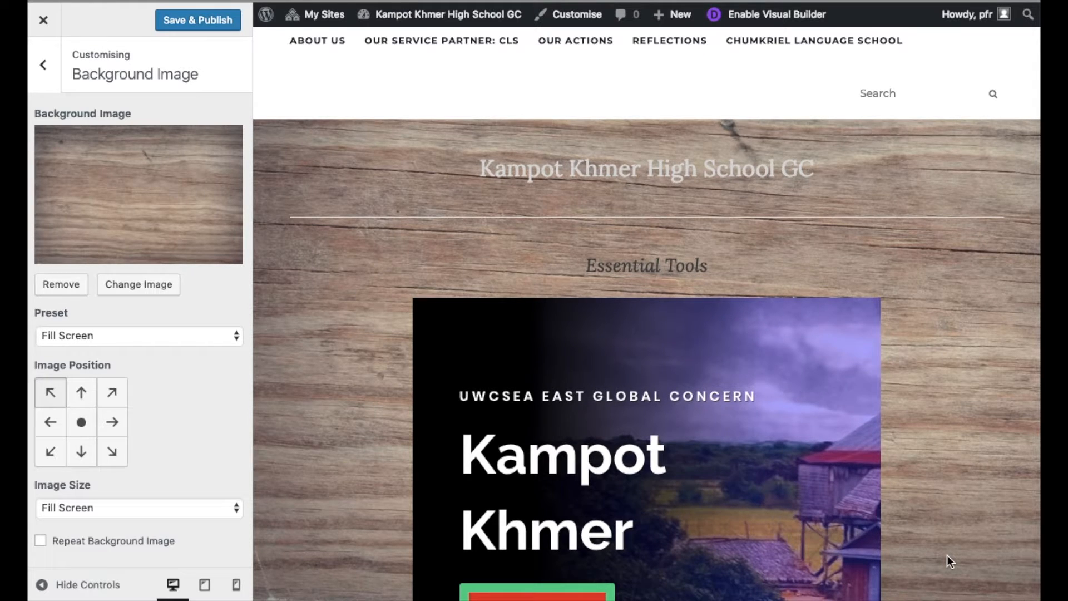
pyautogui.scroll(-4, 947, 555)
pyautogui.click(222, 26)
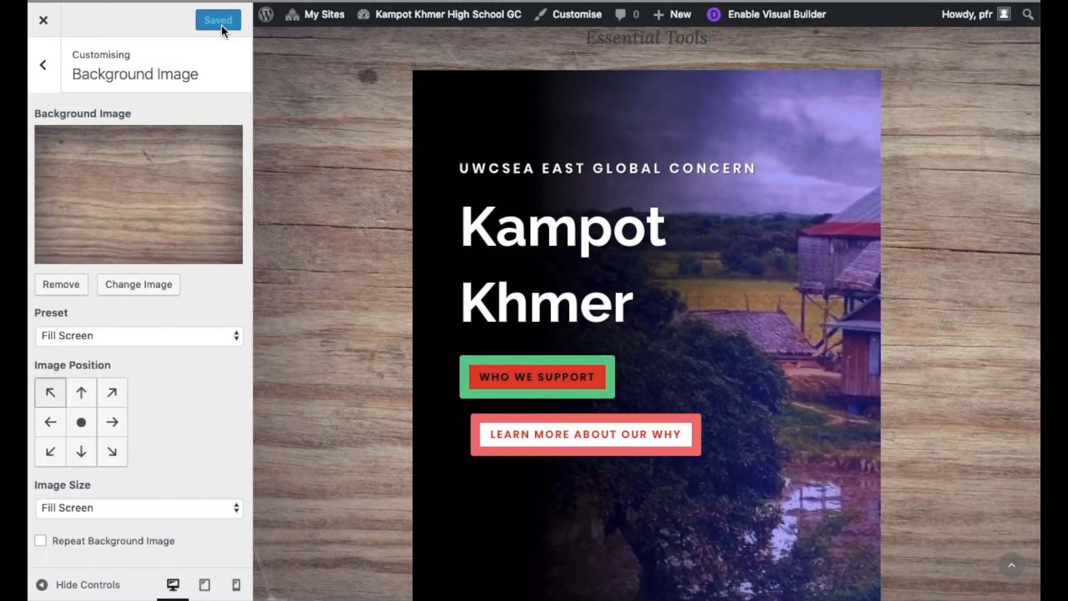
pyautogui.click(41, 22)
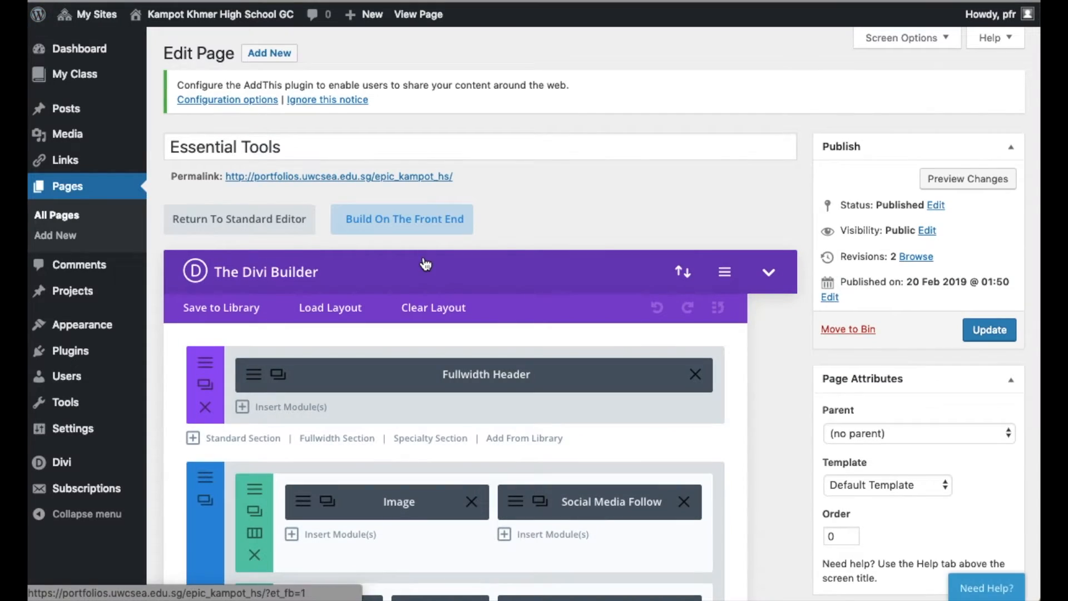
# Step: Examine the network choices and design options for a new entry in the Social Media Follow module, closing without saving
pyautogui.scroll(-8, 518, 496)
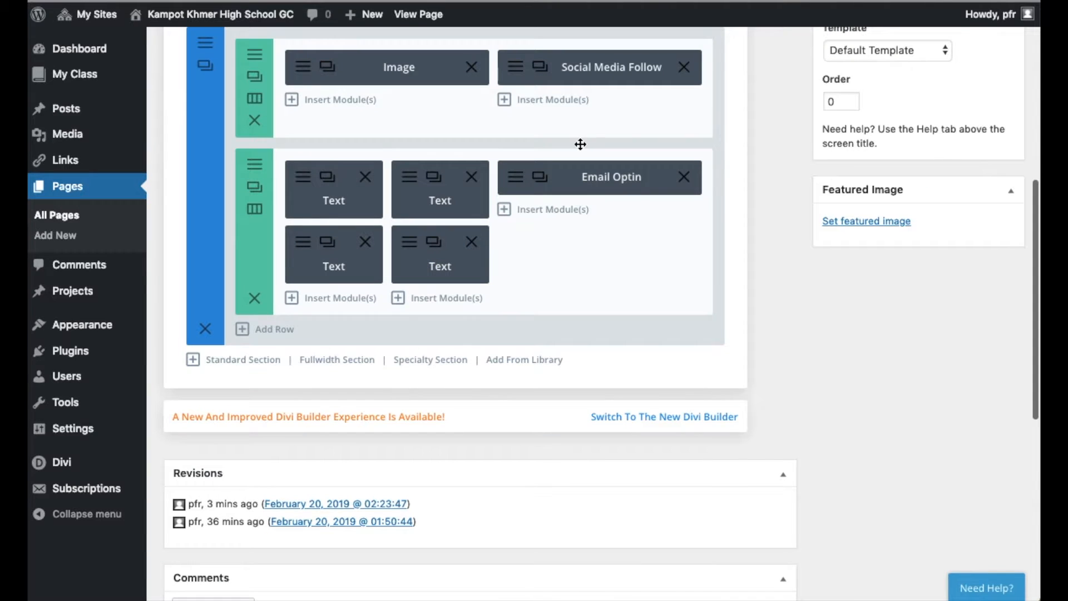
pyautogui.scroll(3, 584, 212)
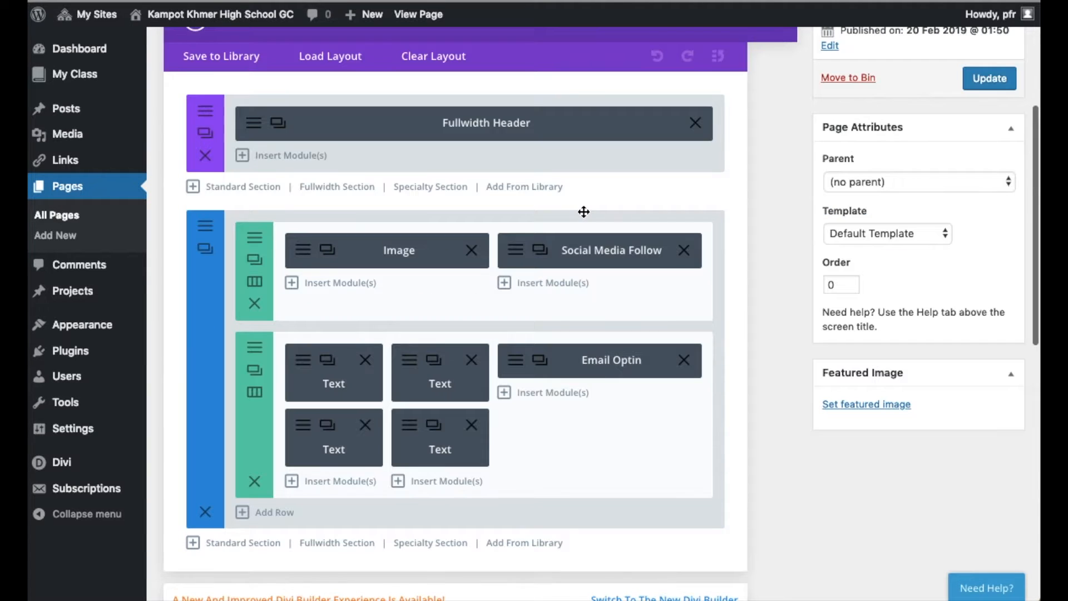
pyautogui.click(516, 252)
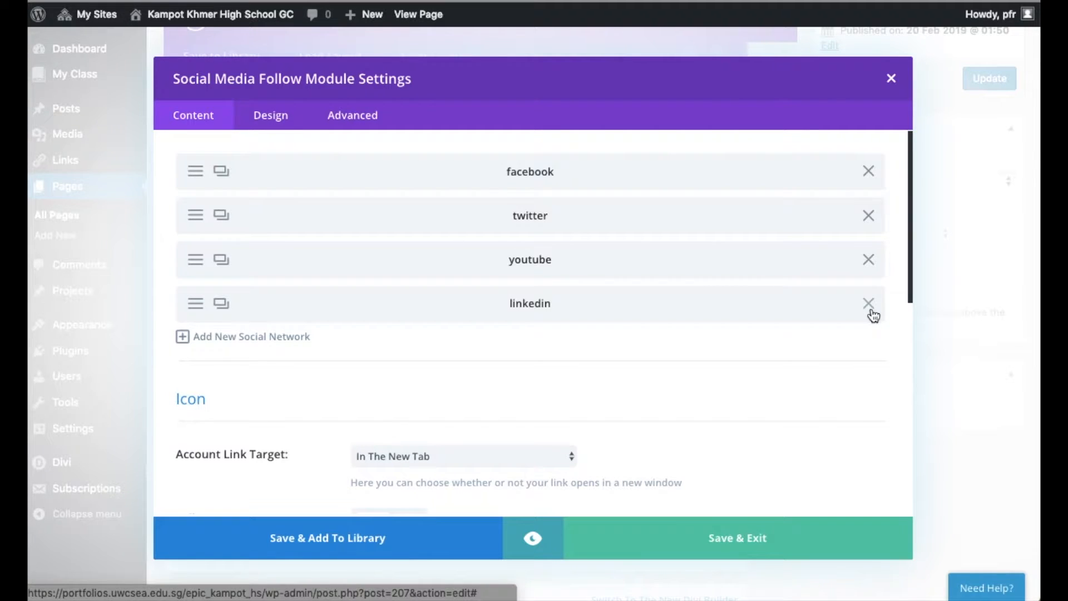
pyautogui.click(292, 337)
pyautogui.click(478, 217)
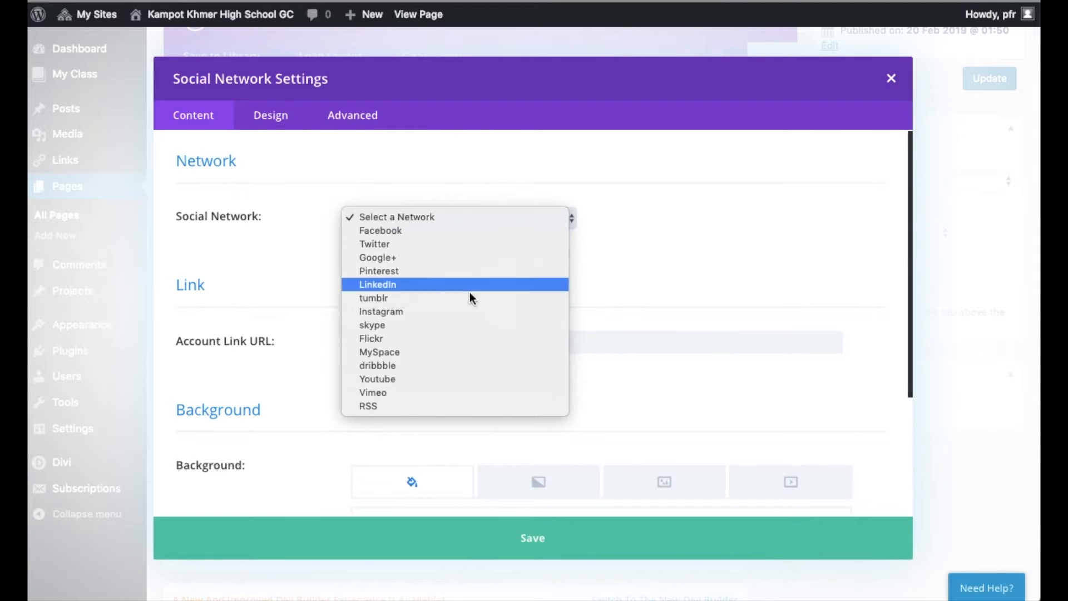
pyautogui.click(896, 75)
pyautogui.click(268, 123)
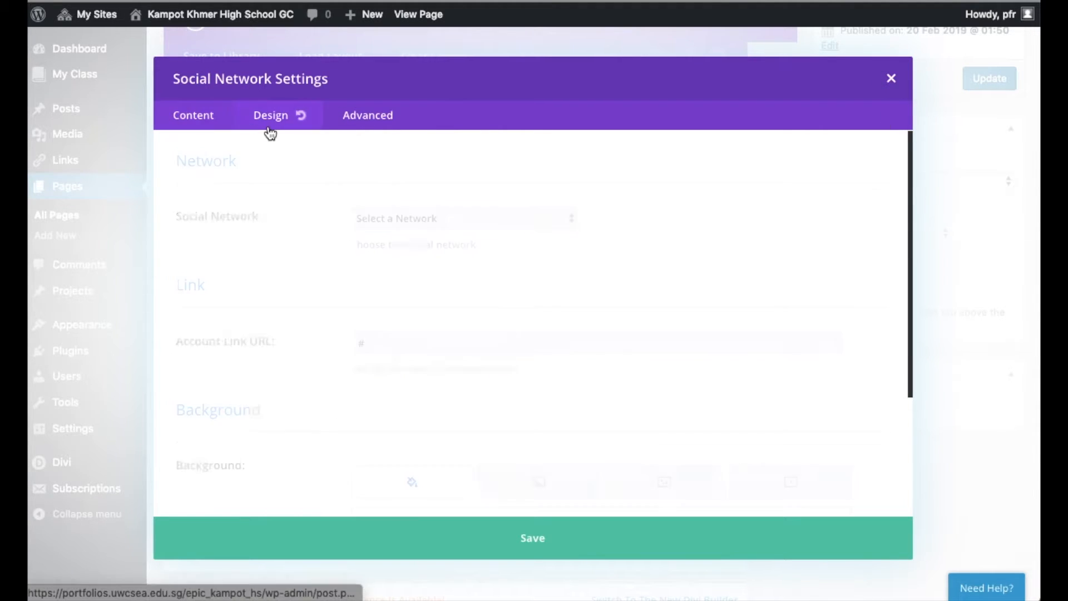
pyautogui.scroll(-5, 316, 298)
pyautogui.scroll(-15, 316, 298)
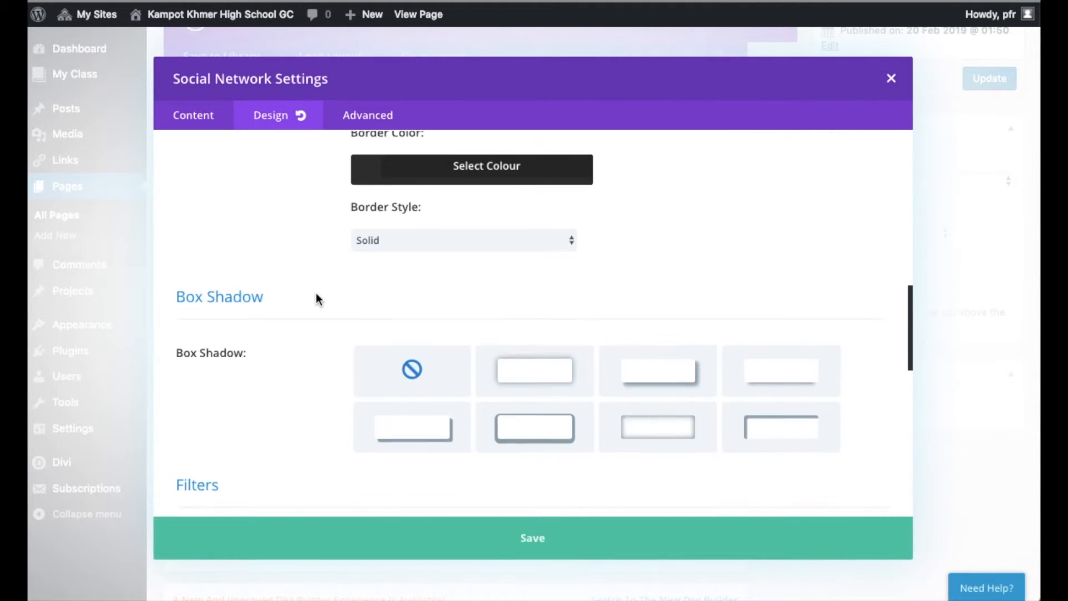
pyautogui.click(892, 78)
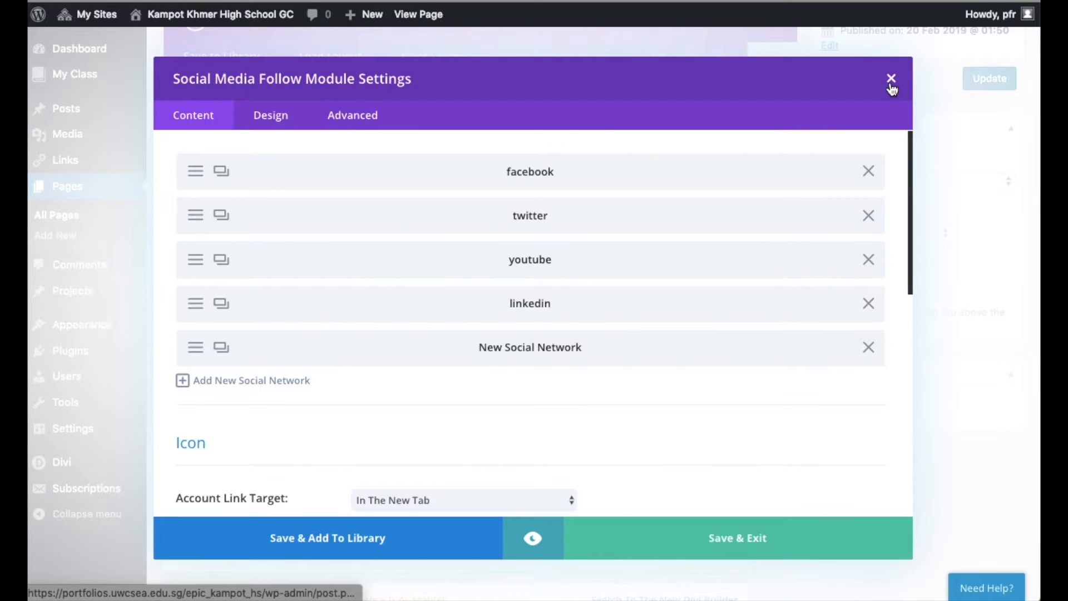
pyautogui.click(892, 78)
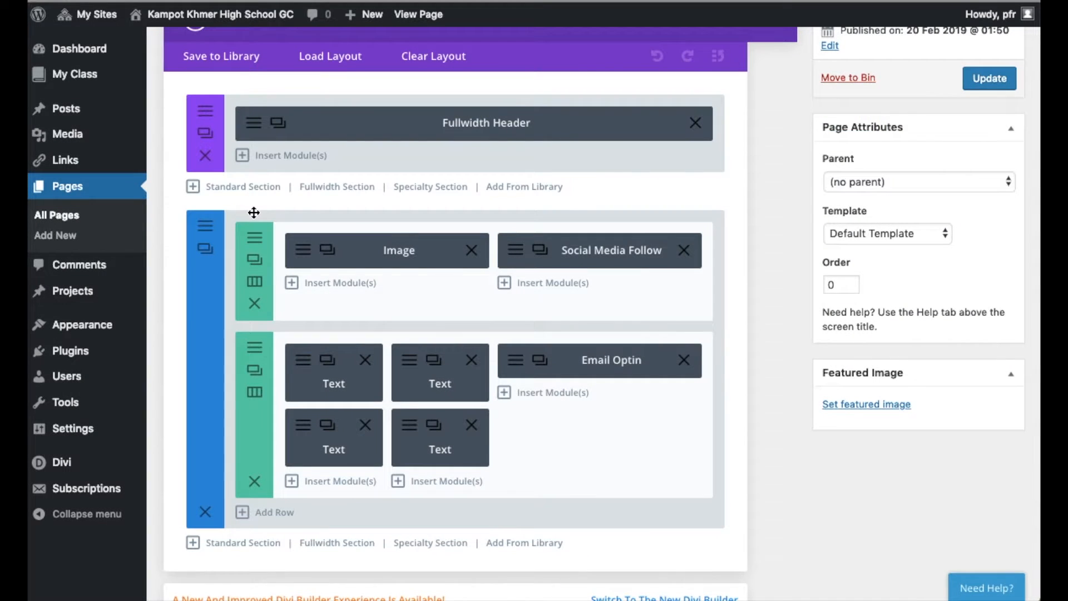
# Step: Replace the Image module's Divi logo with the Kampot Khmer logo from the media library, preview it, and save the module
pyautogui.click(297, 251)
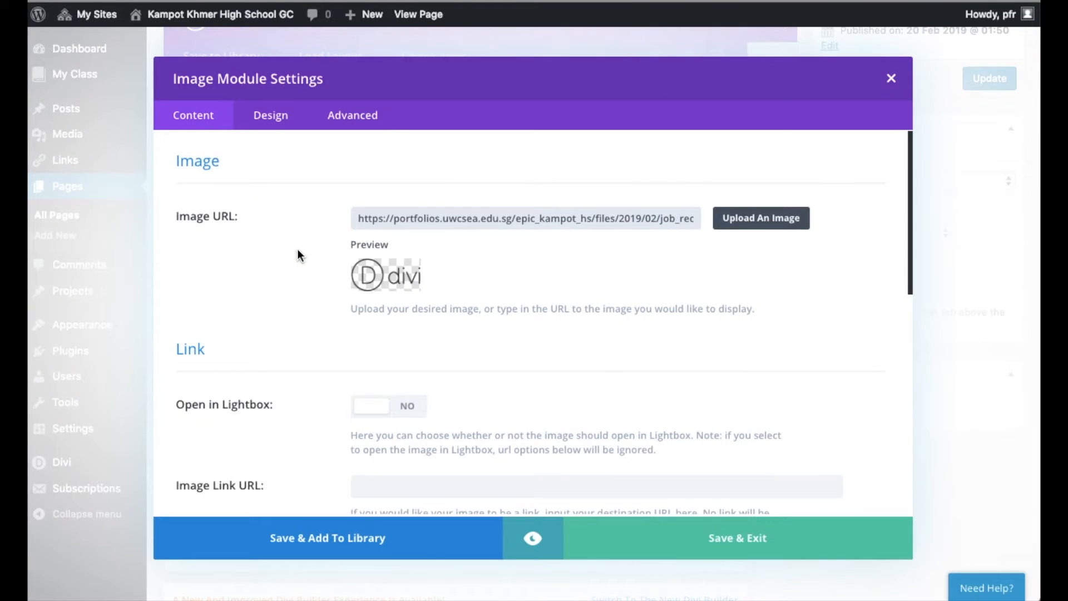
pyautogui.click(746, 218)
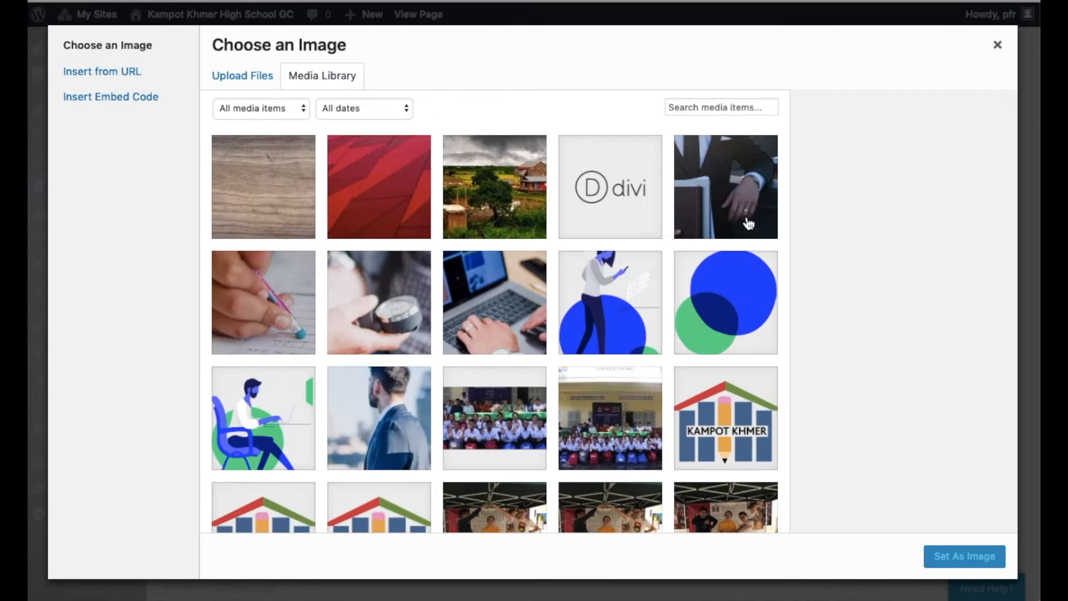
pyautogui.click(708, 404)
pyautogui.click(999, 560)
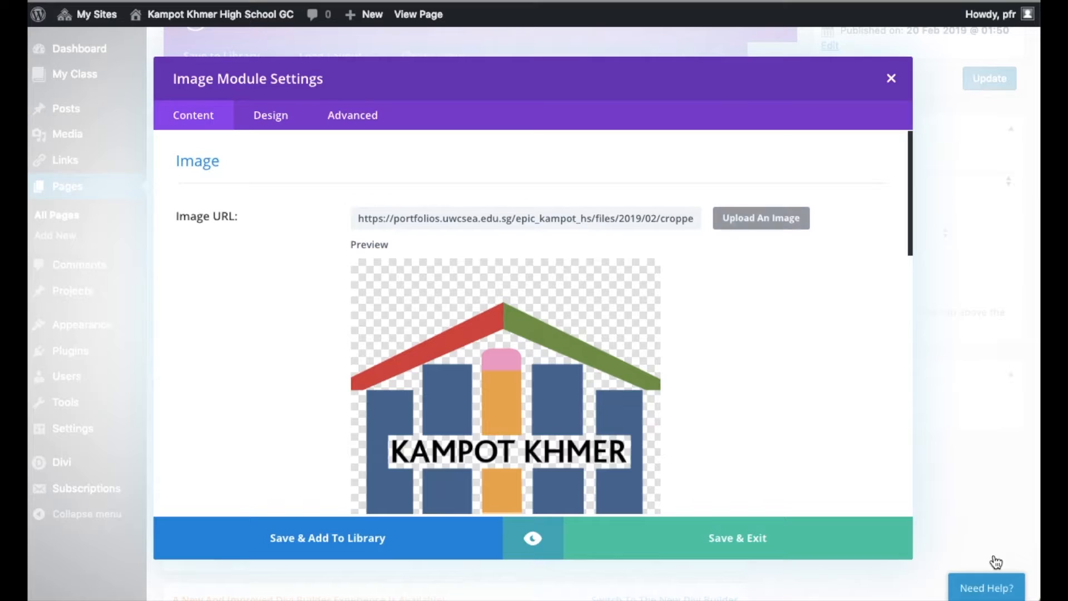
pyautogui.click(535, 540)
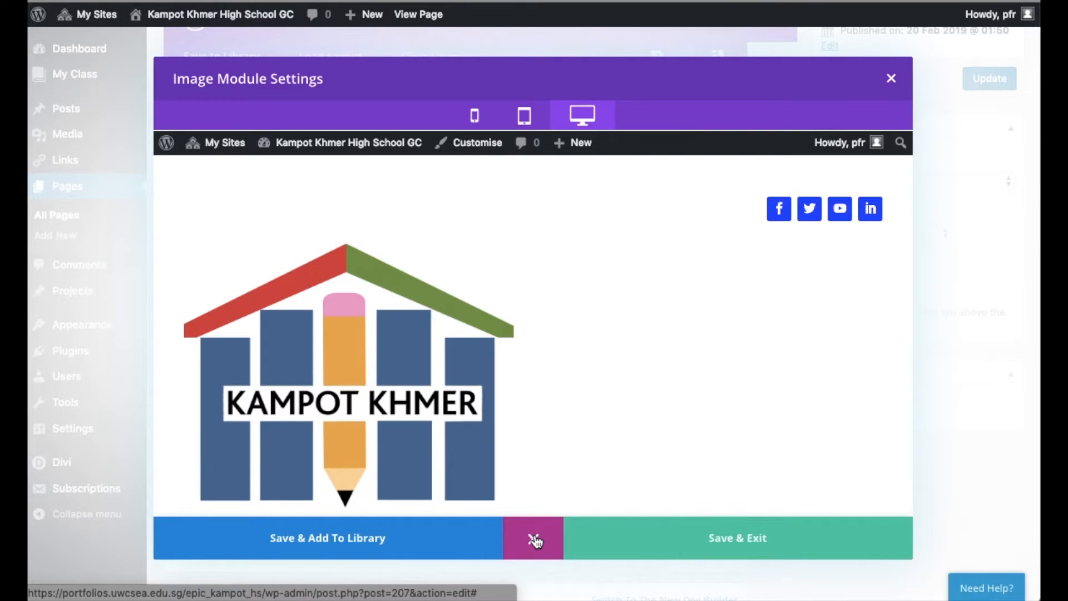
pyautogui.scroll(-3, 573, 414)
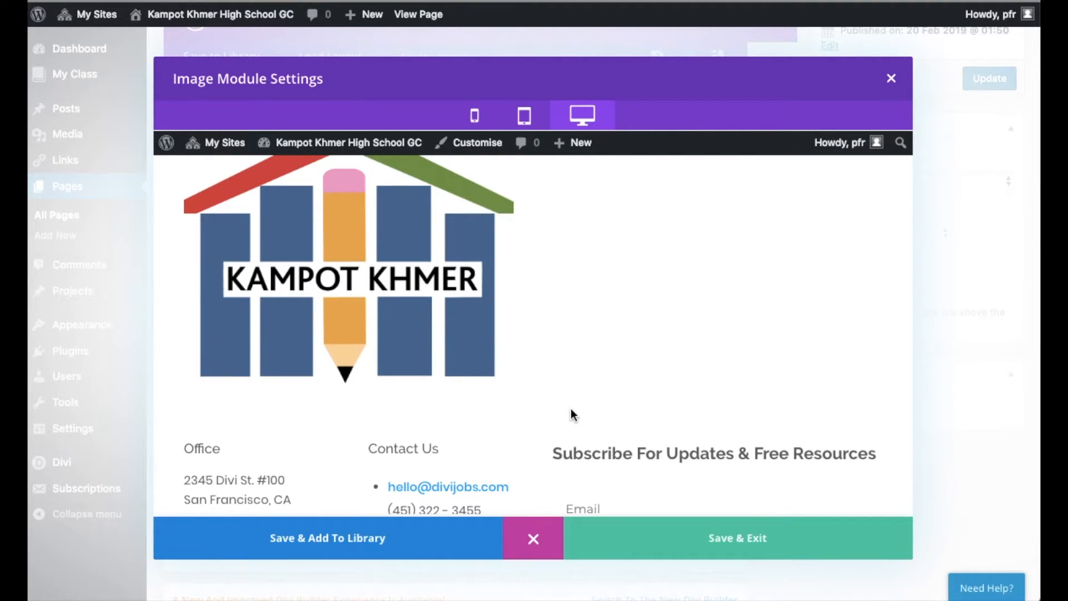
pyautogui.click(639, 554)
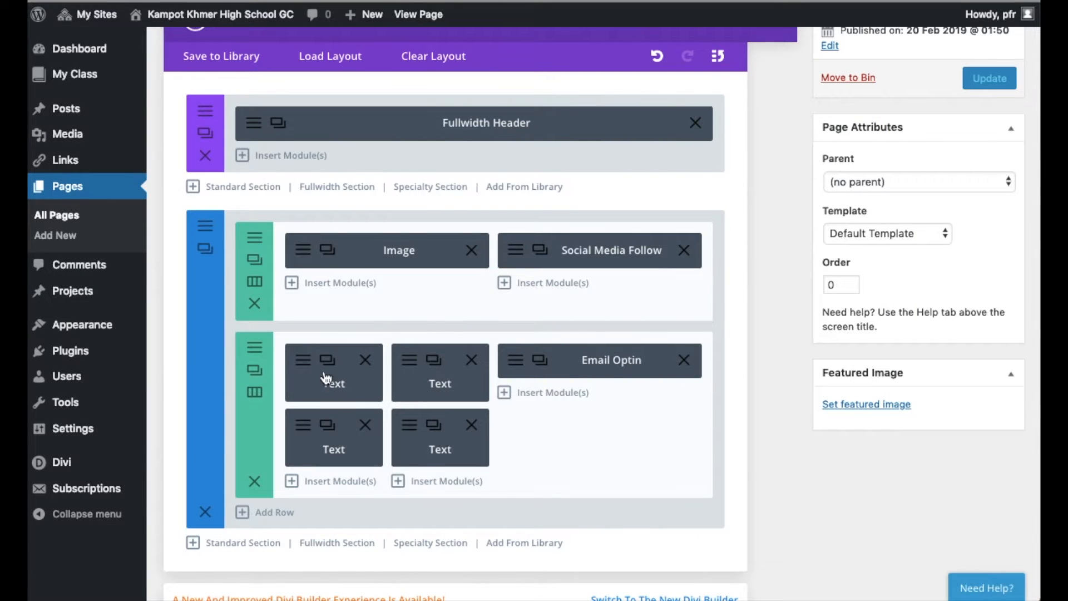
# Step: Replace the "Office" text in the first Text module with "Join our next meeting.", "Time", "Room" and "Contact" lines, and save it
pyautogui.click(300, 363)
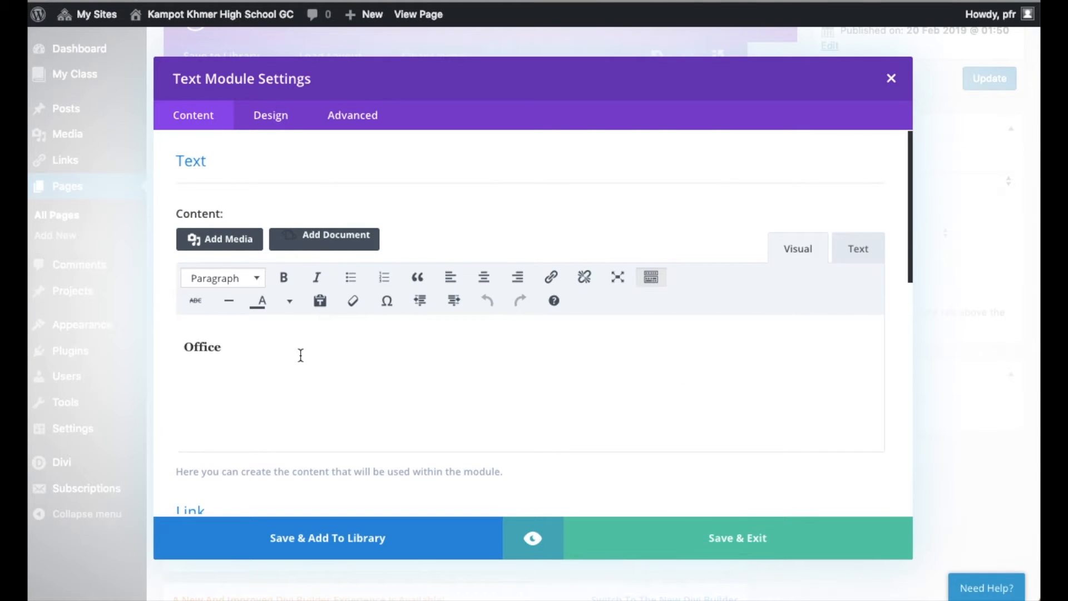
pyautogui.tripleClick(245, 352)
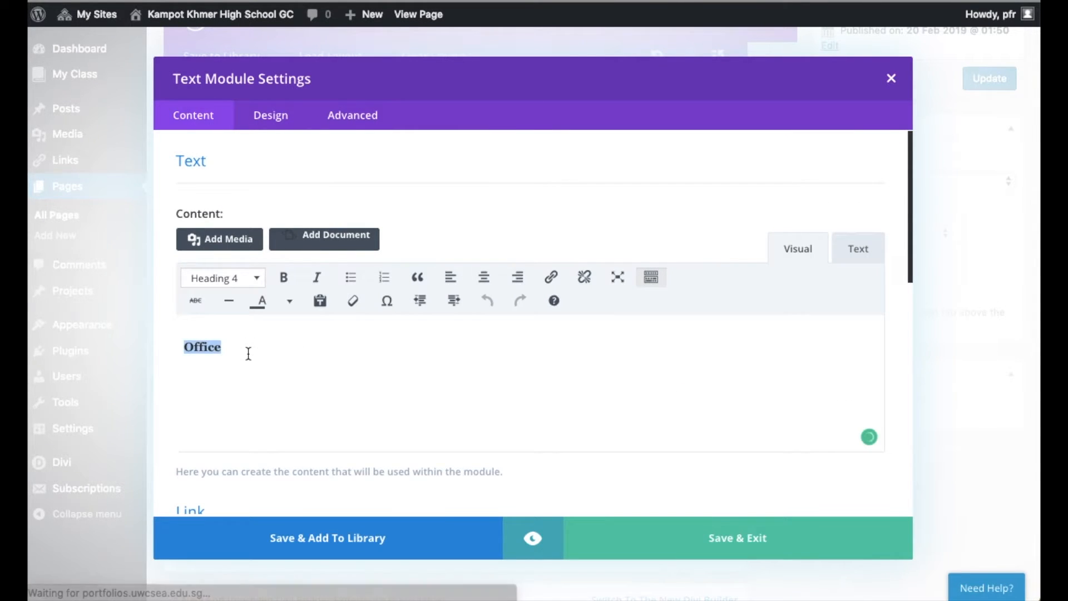
pyautogui.write('Join our next meeting/')
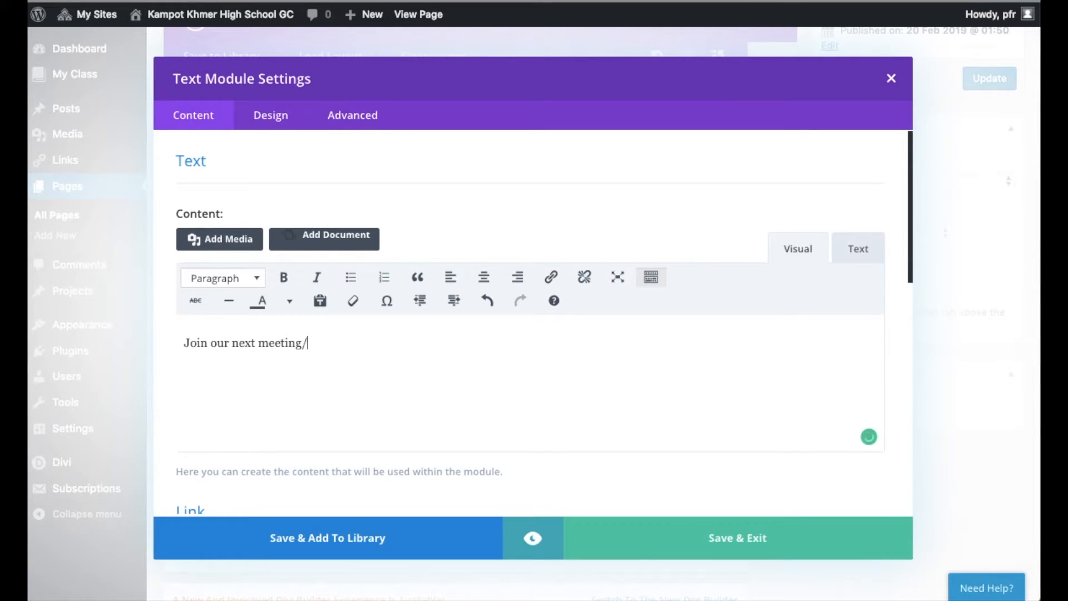
pyautogui.write('oom')
pyautogui.press('Return')
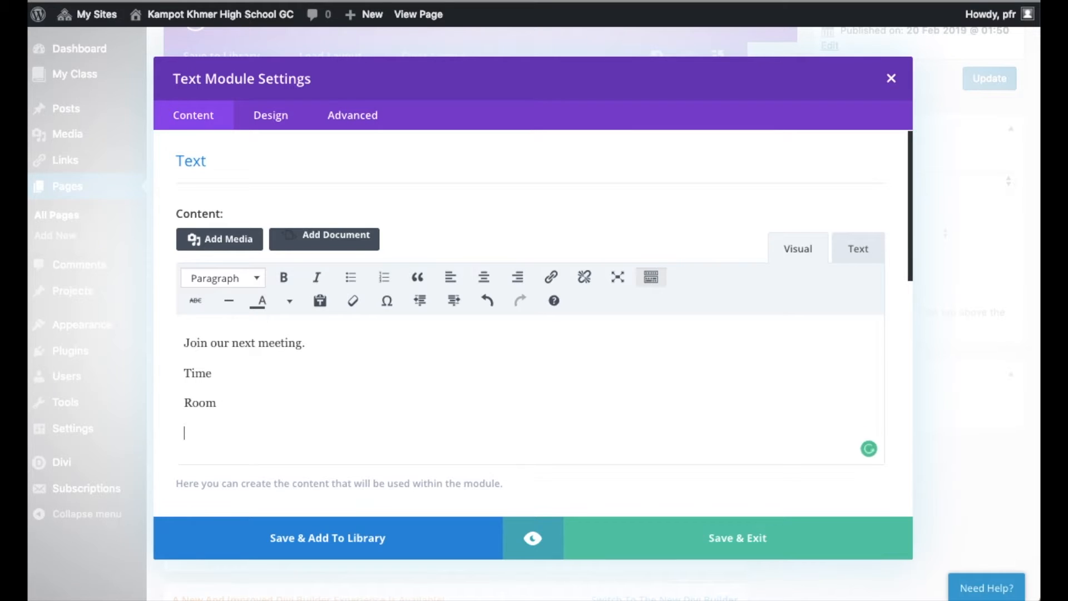
pyautogui.click(715, 540)
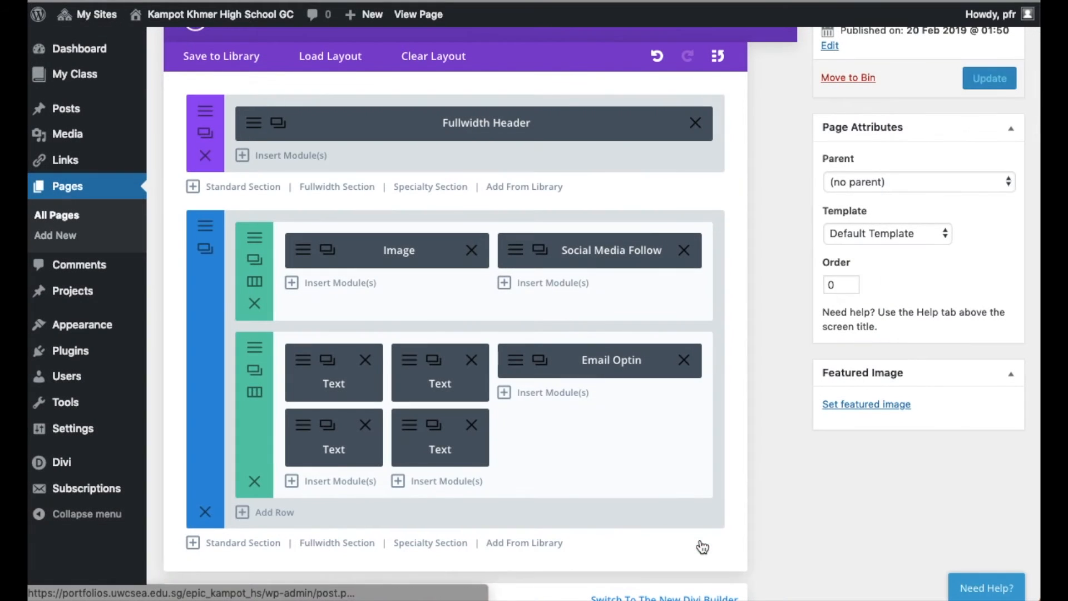
# Step: Delete the other three Text modules and check which modules can be inserted in the emptied column
pyautogui.click(476, 363)
pyautogui.click(365, 425)
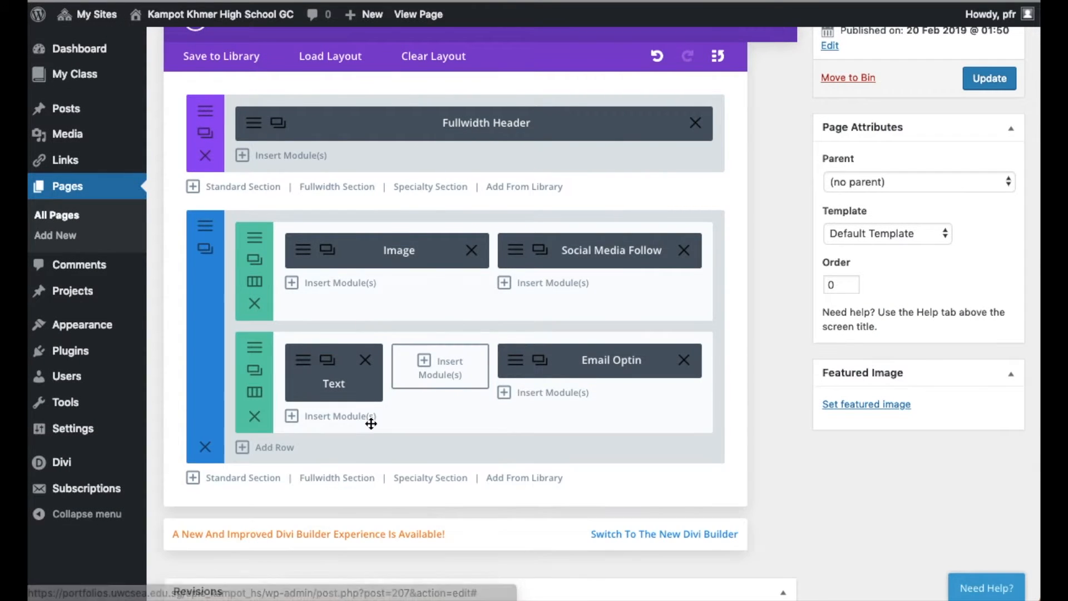
pyautogui.click(436, 363)
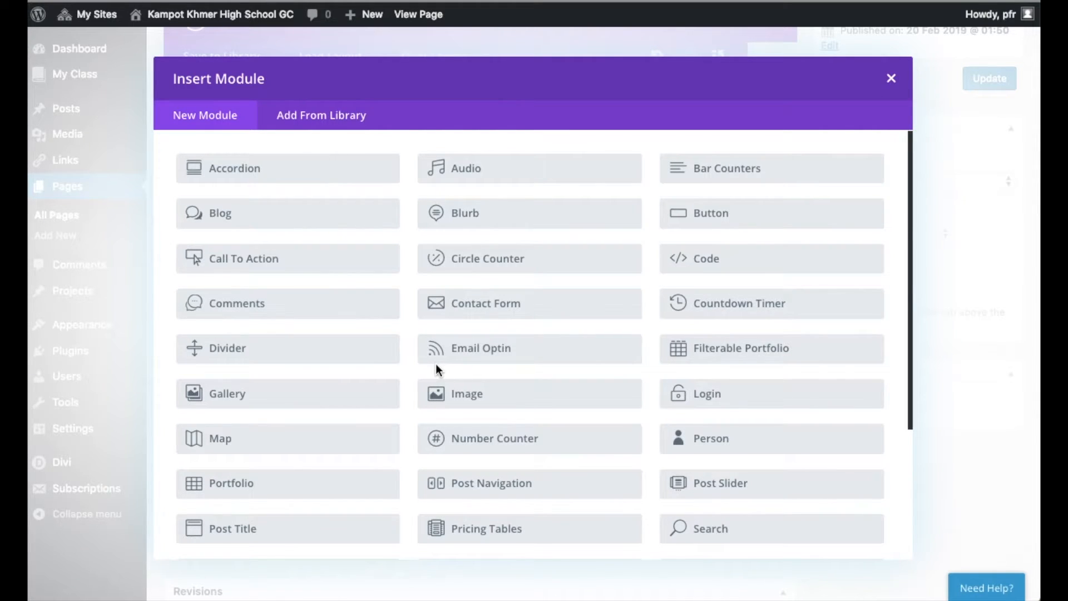
pyautogui.click(892, 79)
# Step: Update the Essential Tools page and review the live front page from its header down to the footer content
pyautogui.scroll(3, 946, 72)
pyautogui.scroll(1, 990, 63)
pyautogui.click(985, 76)
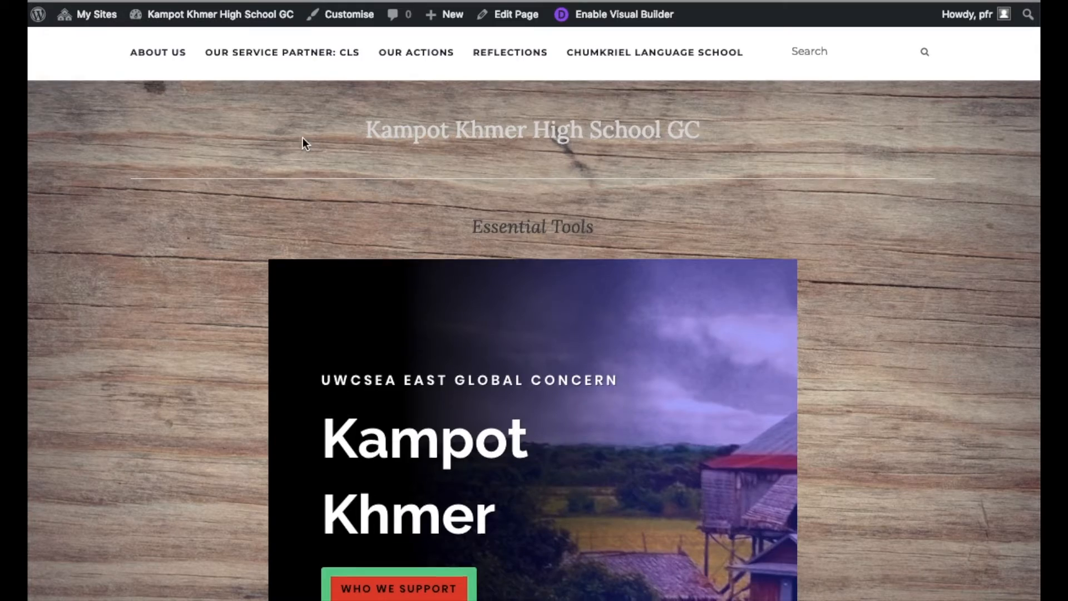
pyautogui.scroll(-5, 303, 145)
pyautogui.scroll(-10, 303, 136)
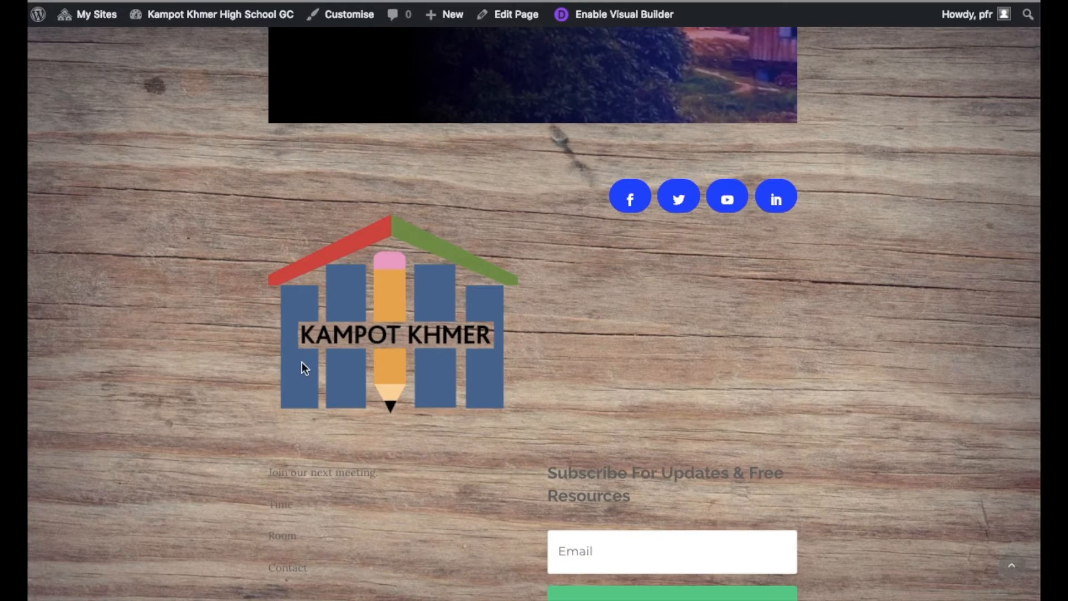
# Step: Move the Social Media Follow module above the Image module, and the Text module into the emptied column beside them
pyautogui.scroll(-1, 312, 493)
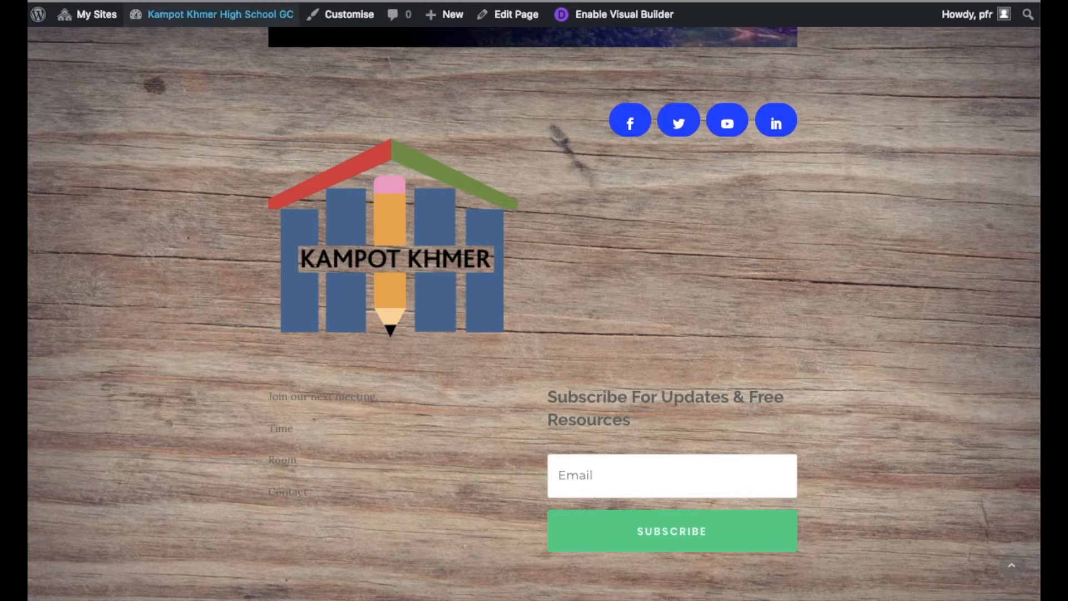
pyautogui.click(194, 1)
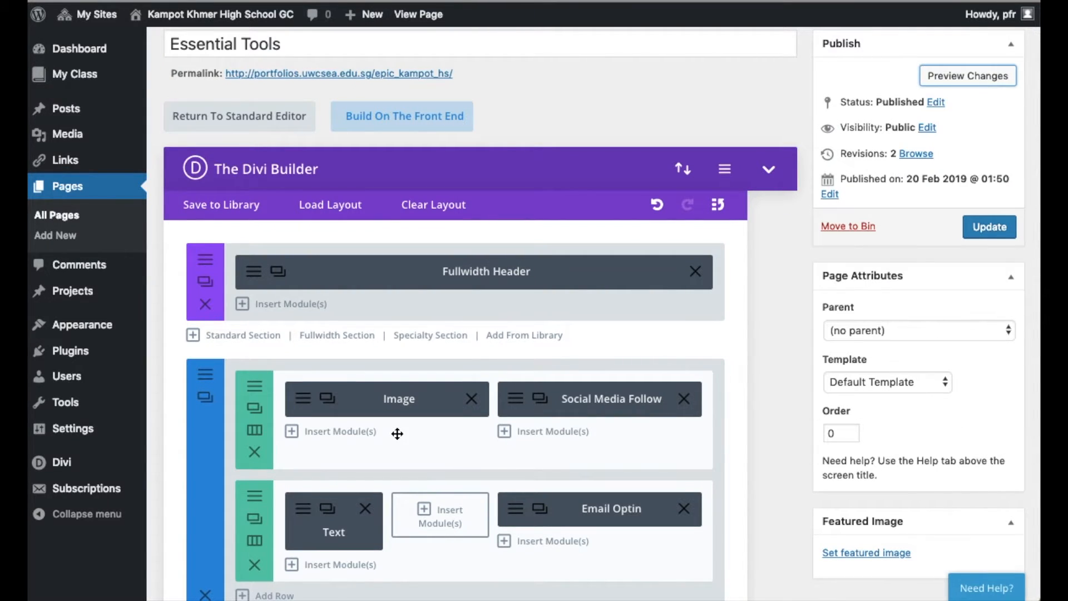
pyautogui.moveTo(597, 398); pyautogui.dragTo(383, 393)
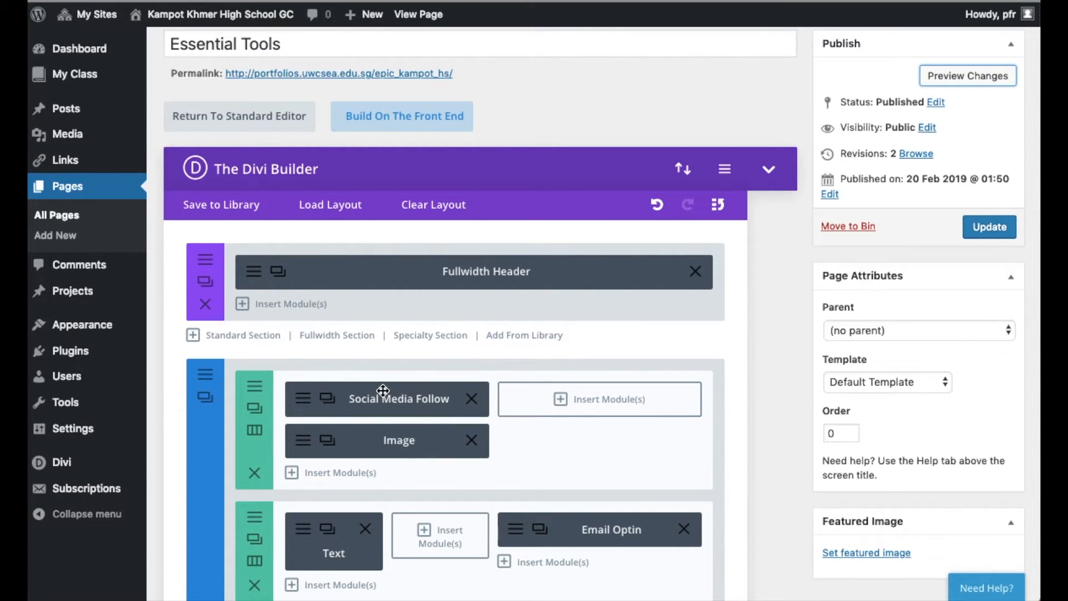
pyautogui.moveTo(340, 546); pyautogui.dragTo(601, 411)
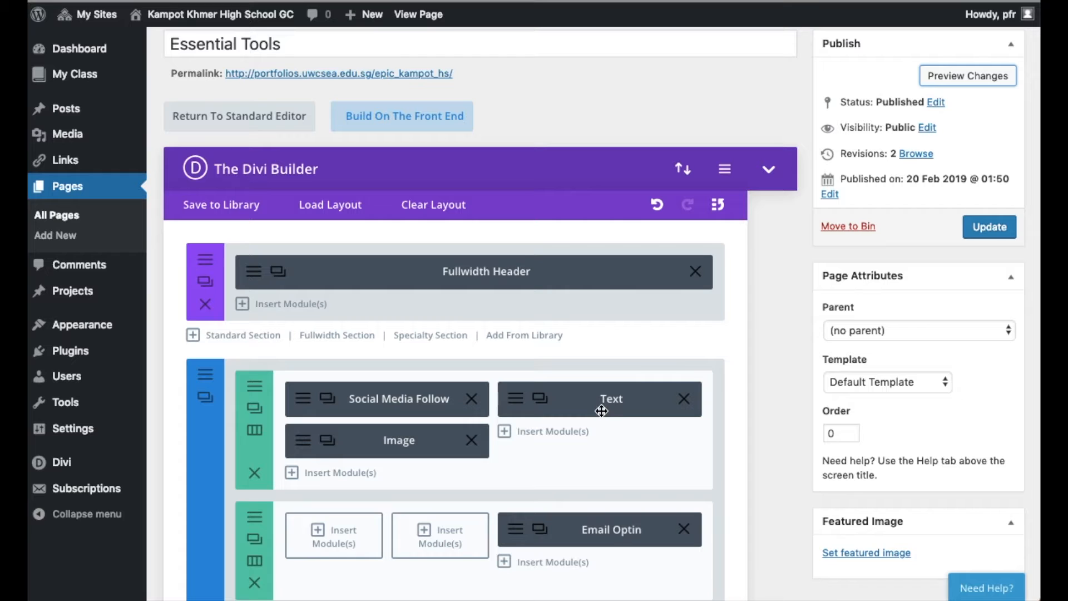
# Step: Make the meeting details in the Text module bold and white, preview the result, and save the module
pyautogui.click(516, 402)
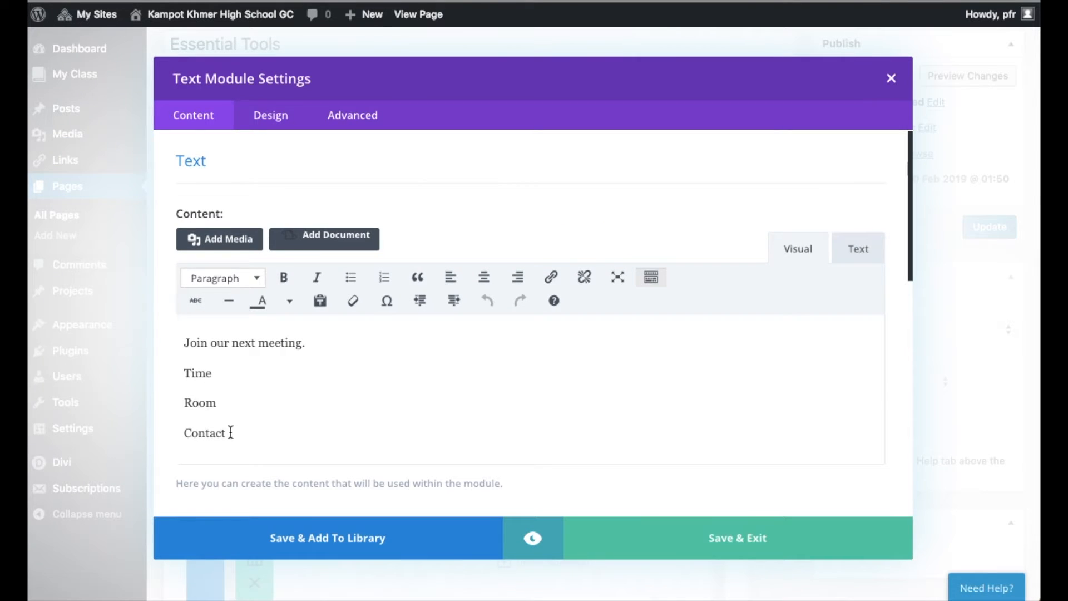
pyautogui.moveTo(231, 433); pyautogui.dragTo(172, 341)
pyautogui.click(283, 277)
pyautogui.click(289, 301)
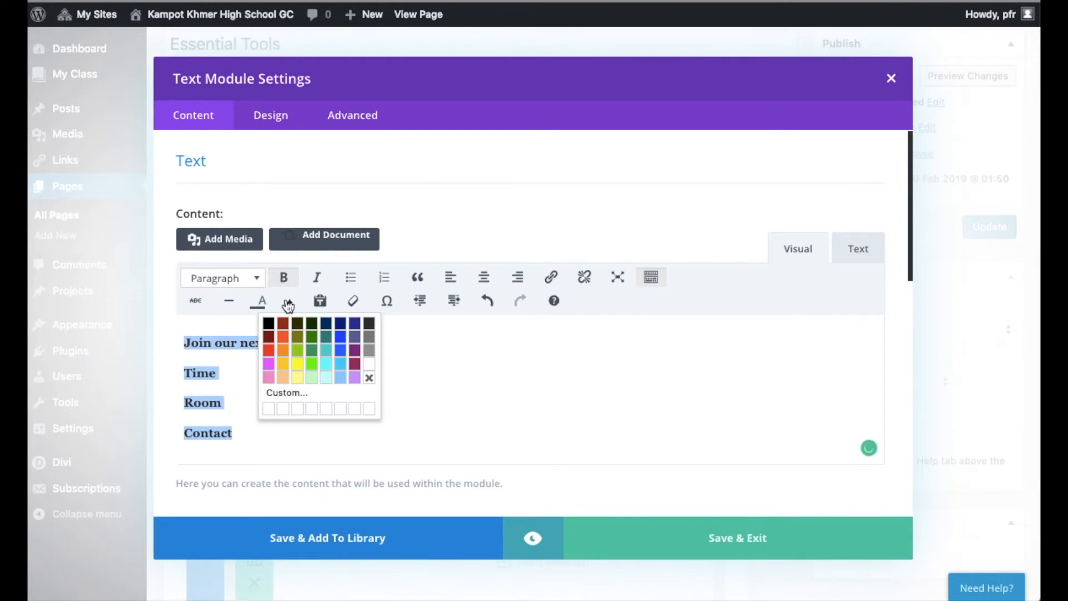
pyautogui.click(368, 363)
pyautogui.click(534, 539)
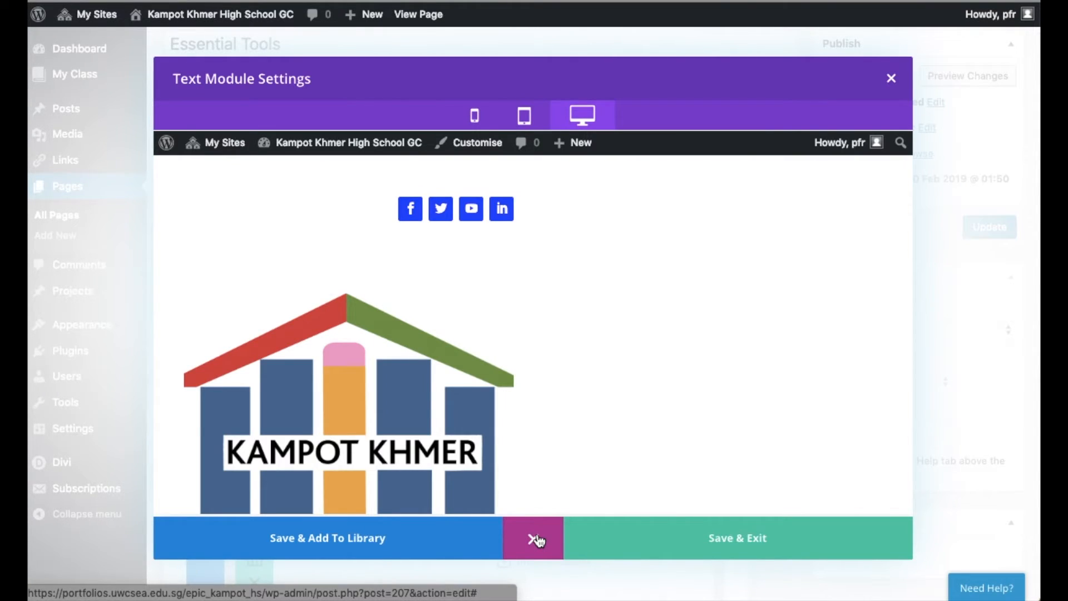
pyautogui.scroll(-5, 590, 434)
pyautogui.scroll(5, 590, 434)
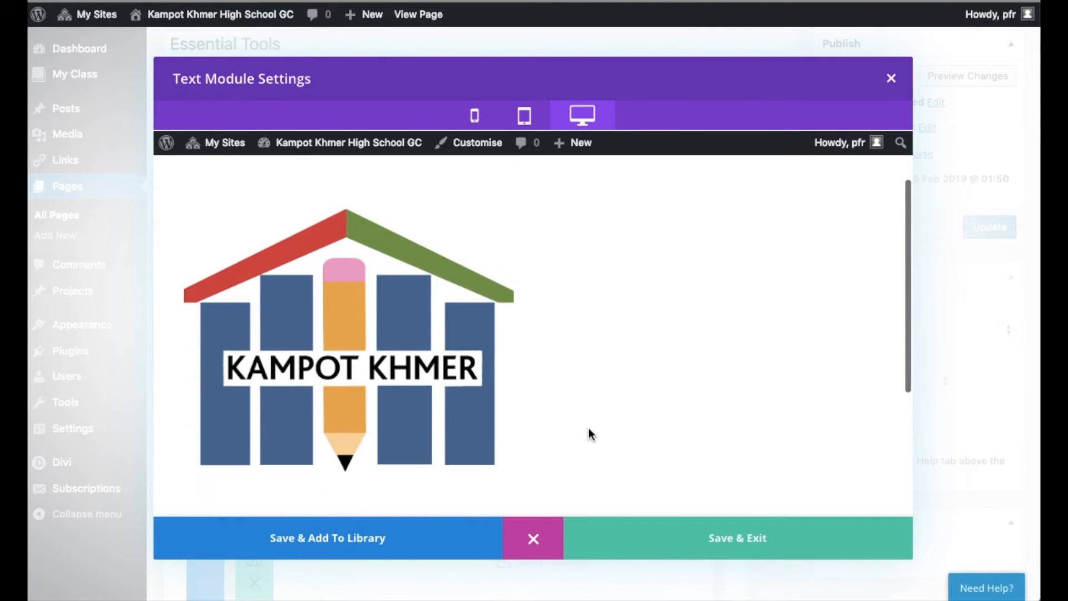
pyautogui.click(747, 541)
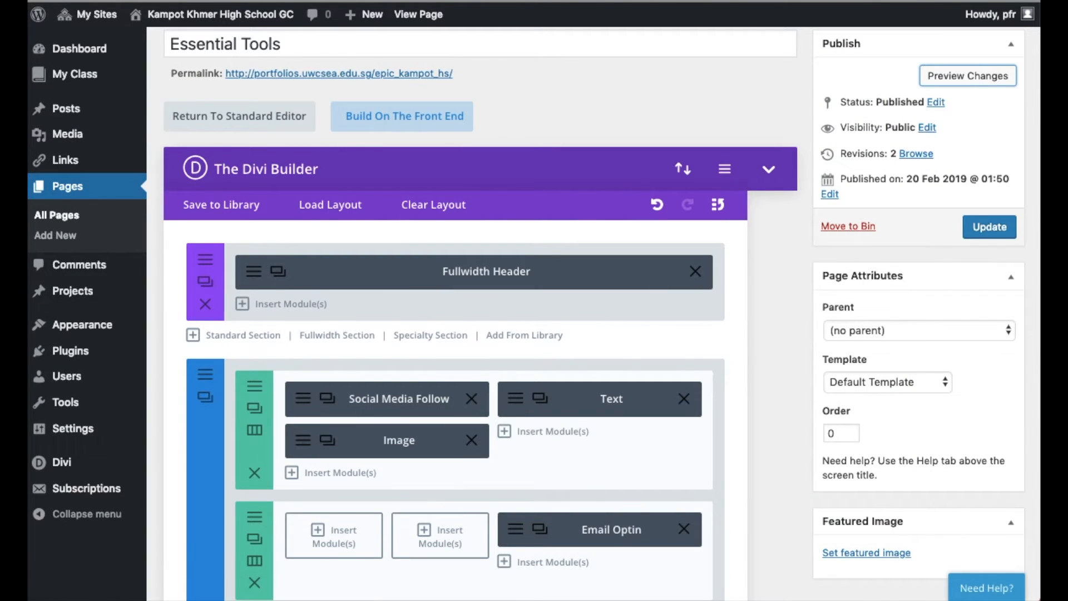
# Step: Update the Essential Tools page and review the rearranged logo, social links and meeting details on the live page
pyautogui.click(990, 227)
pyautogui.scroll(-10, 302, 145)
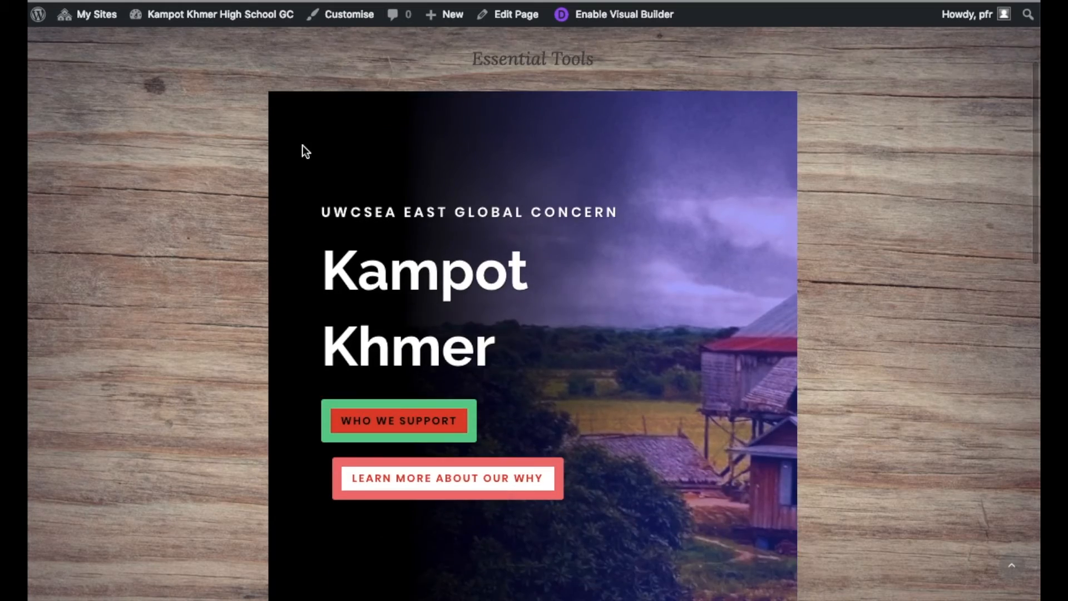
pyautogui.scroll(-4, 303, 144)
pyautogui.scroll(2, 302, 145)
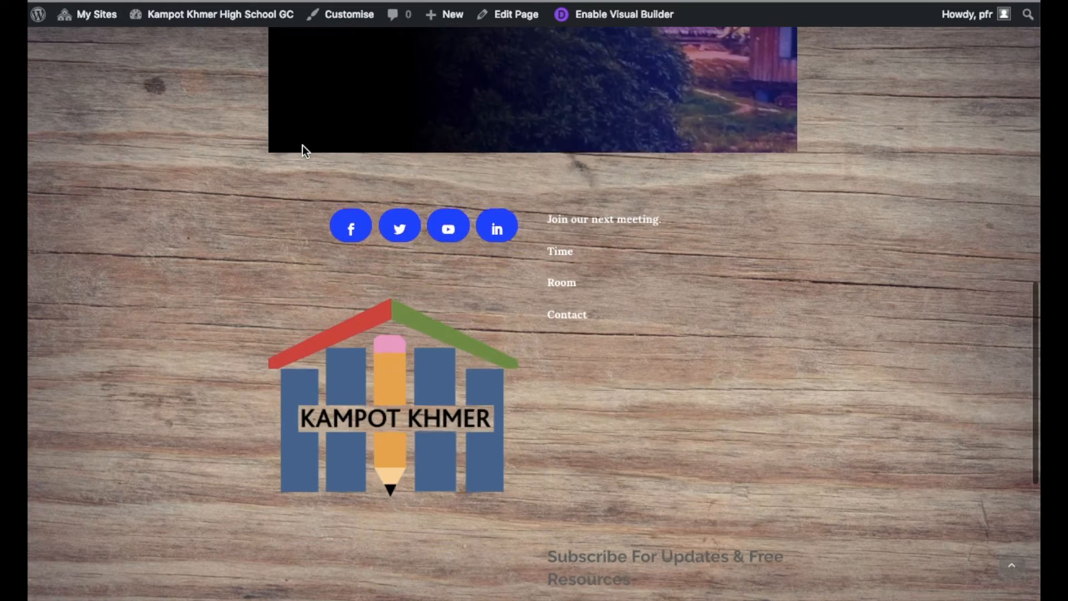
# Step: Move the Text and Email Optin modules into a new row of two 1/2 columns, and delete the emptied three-column row
pyautogui.hotkey('ctrl', 'shift', 'Tab')
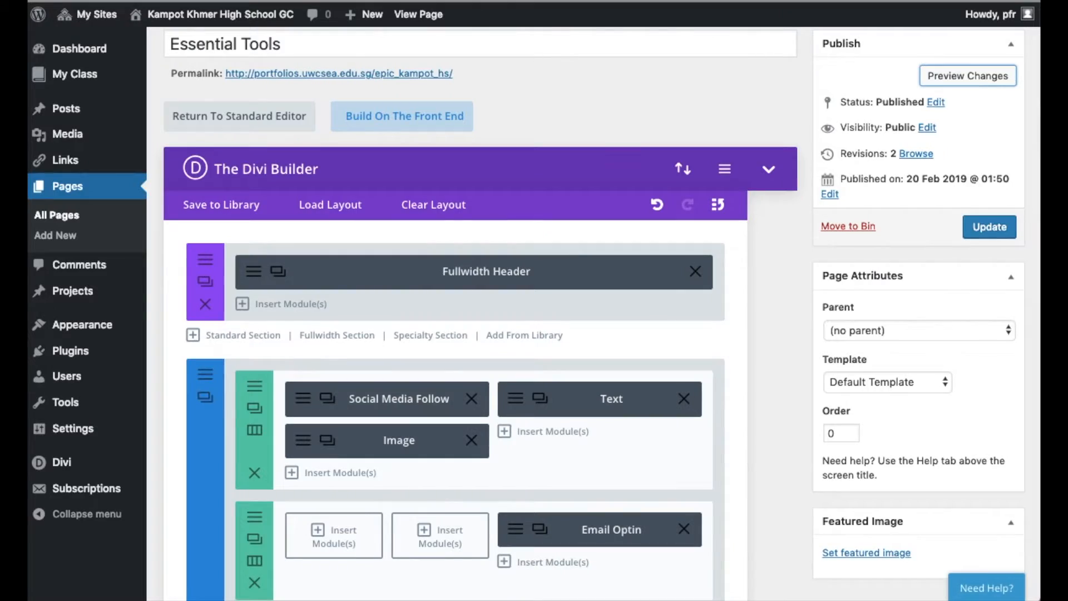
pyautogui.scroll(-3, 367, 281)
pyautogui.click(276, 459)
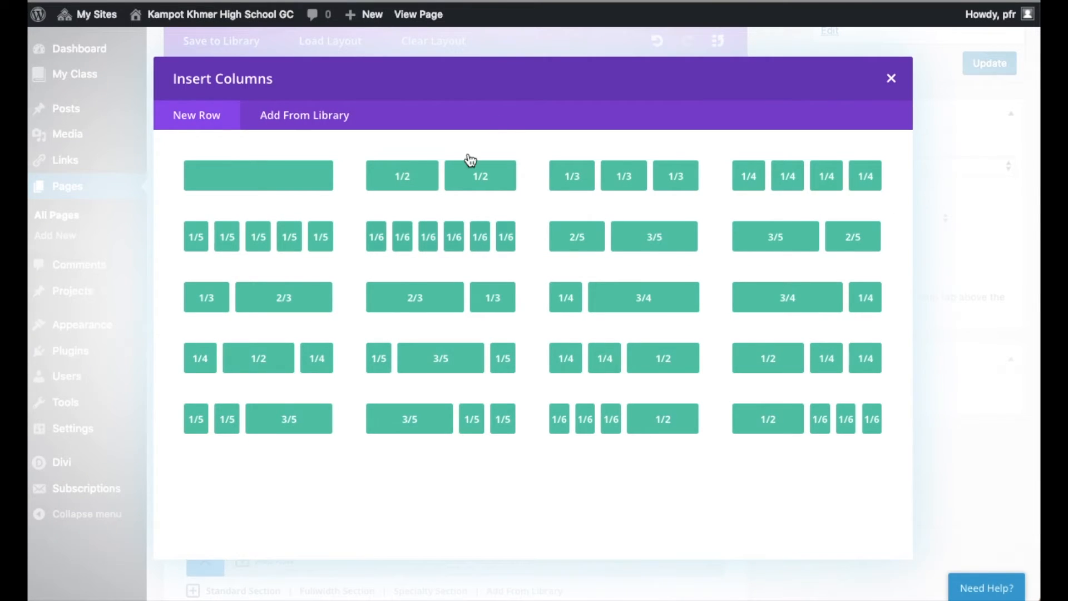
pyautogui.click(454, 185)
pyautogui.moveTo(586, 253); pyautogui.dragTo(377, 475)
pyautogui.moveTo(579, 370); pyautogui.dragTo(596, 482)
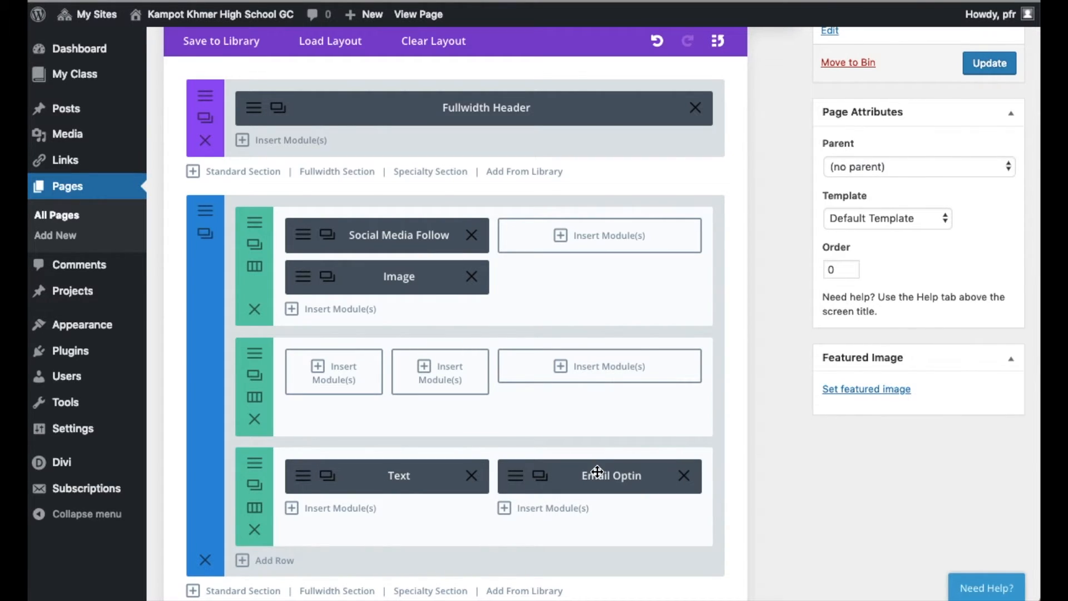
pyautogui.click(254, 419)
# Step: Add a single-column row below the others and move the Social Media Follow module into it
pyautogui.click(272, 449)
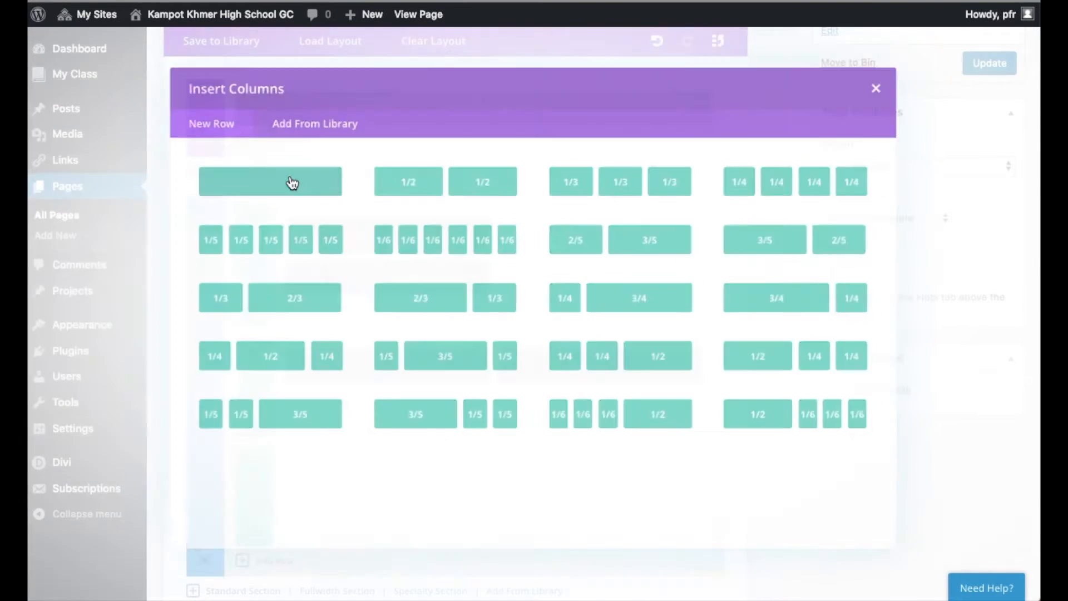
pyautogui.click(291, 179)
pyautogui.moveTo(353, 223); pyautogui.dragTo(473, 459)
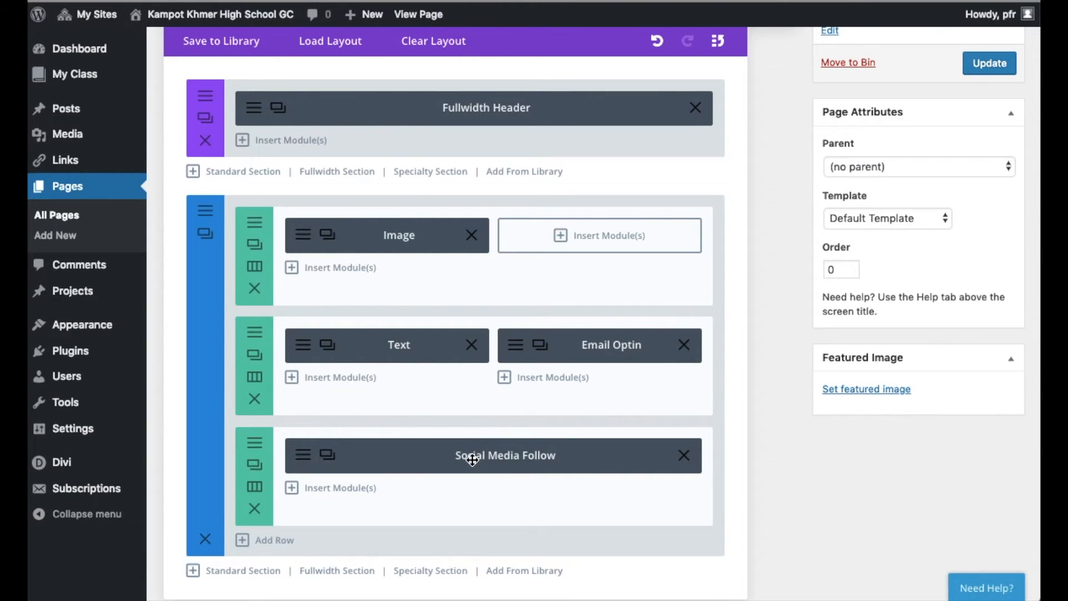
# Step: Replace the Image module's two-column row with a single-column row holding the Image module, placed first in the section
pyautogui.click(276, 541)
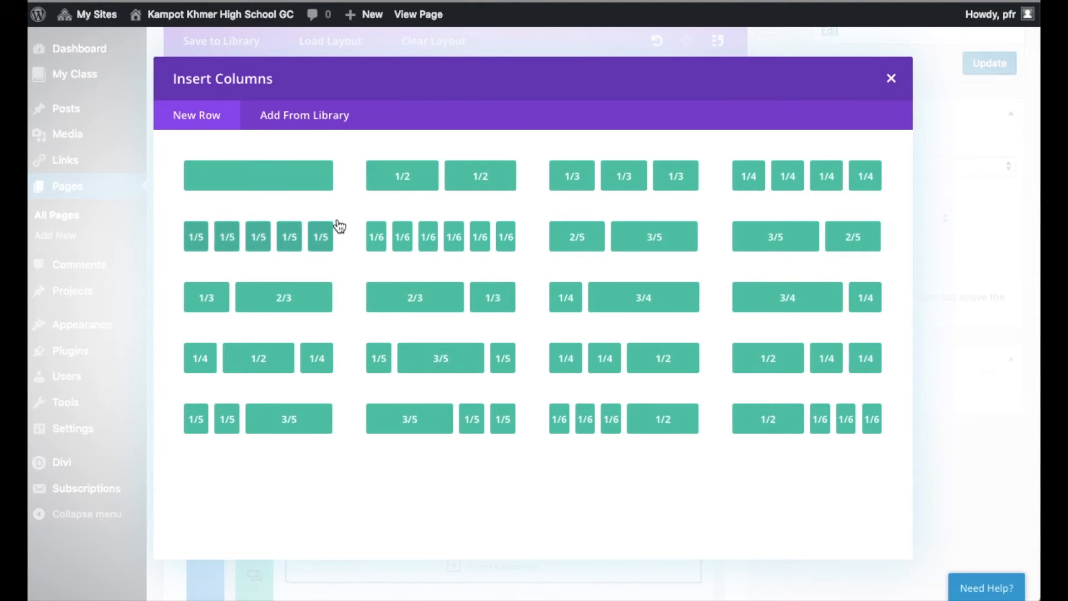
pyautogui.click(277, 184)
pyautogui.moveTo(397, 234); pyautogui.dragTo(490, 563)
pyautogui.click(256, 293)
pyautogui.moveTo(458, 494); pyautogui.dragTo(458, 243)
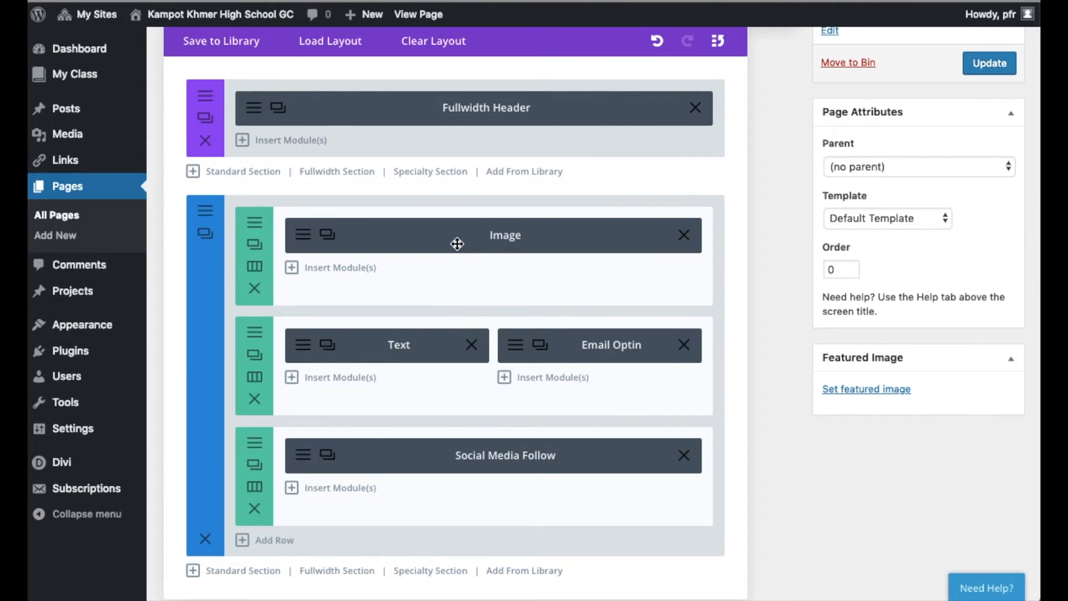
# Step: Update the page, visit the live site, and review the front page from the header to the social links
pyautogui.click(1005, 65)
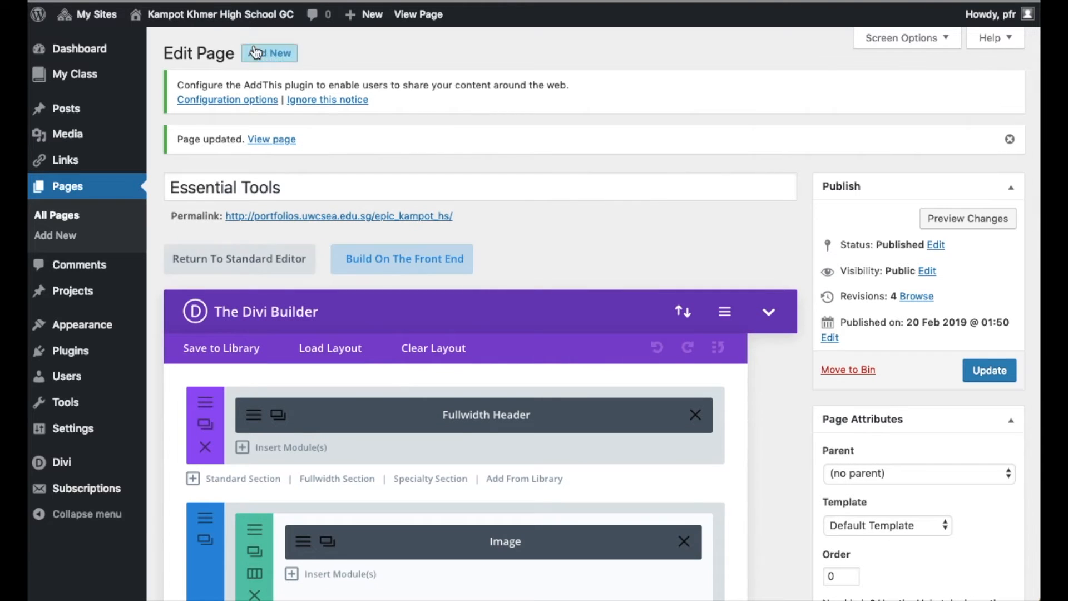
pyautogui.moveTo(167, 14)
pyautogui.click(146, 44)
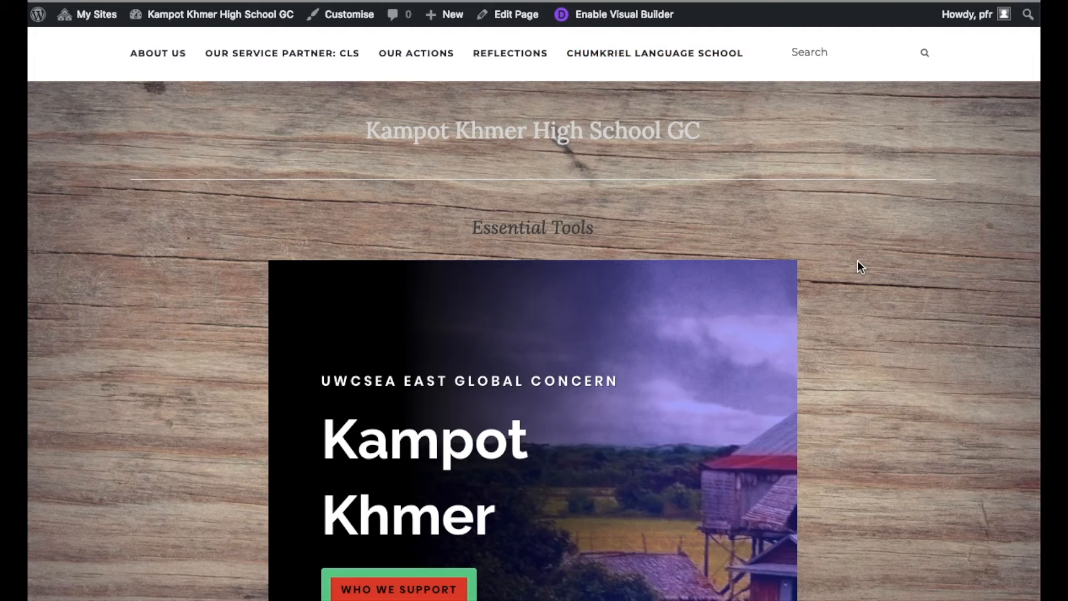
pyautogui.scroll(-2, 858, 260)
pyautogui.scroll(-12, 858, 261)
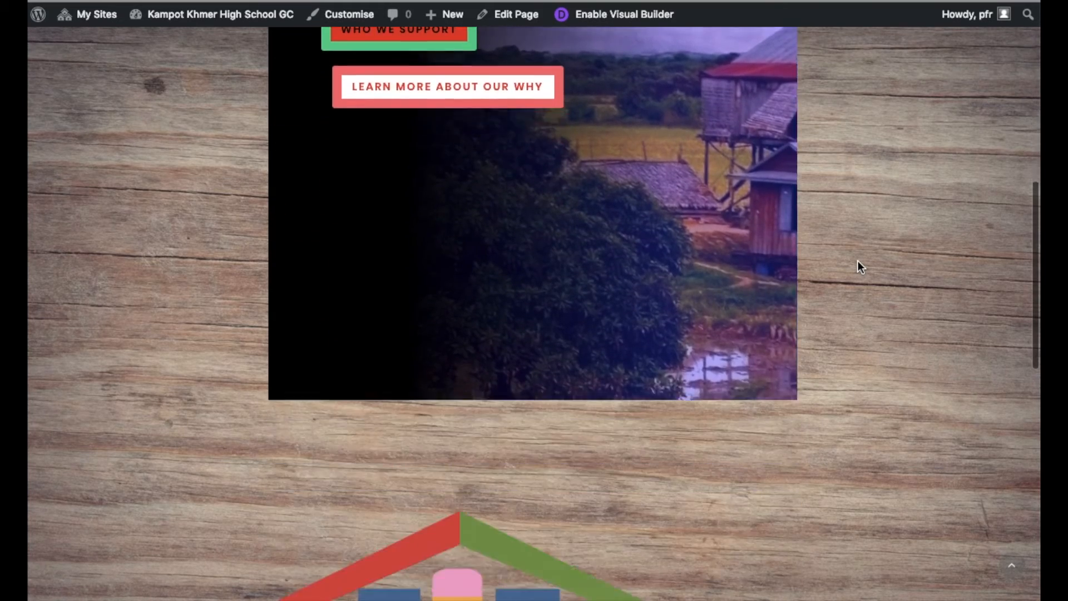
pyautogui.scroll(-7, 858, 267)
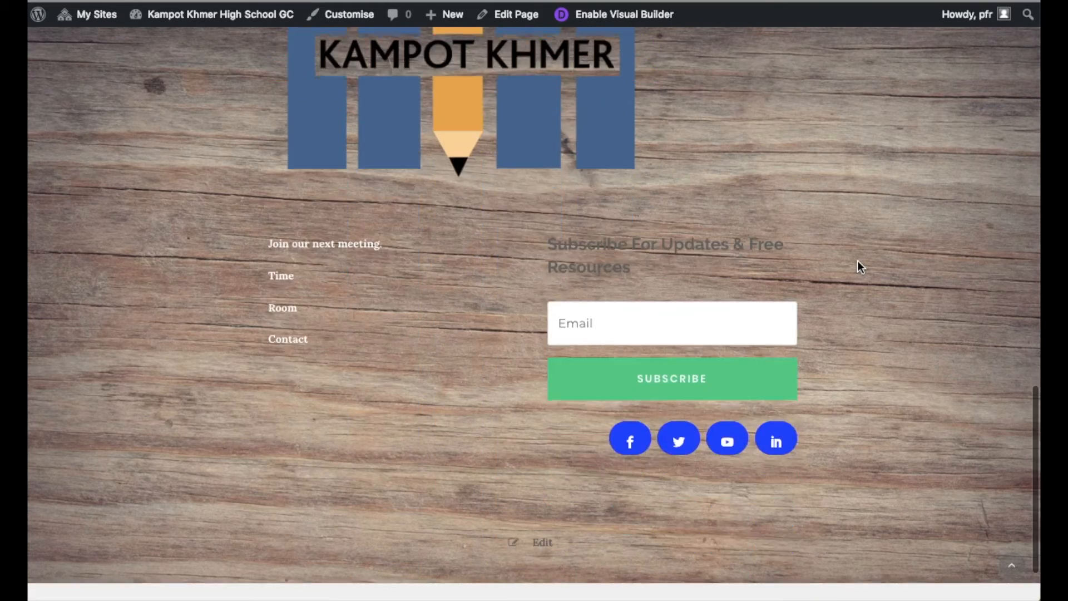
pyautogui.scroll(10, 858, 261)
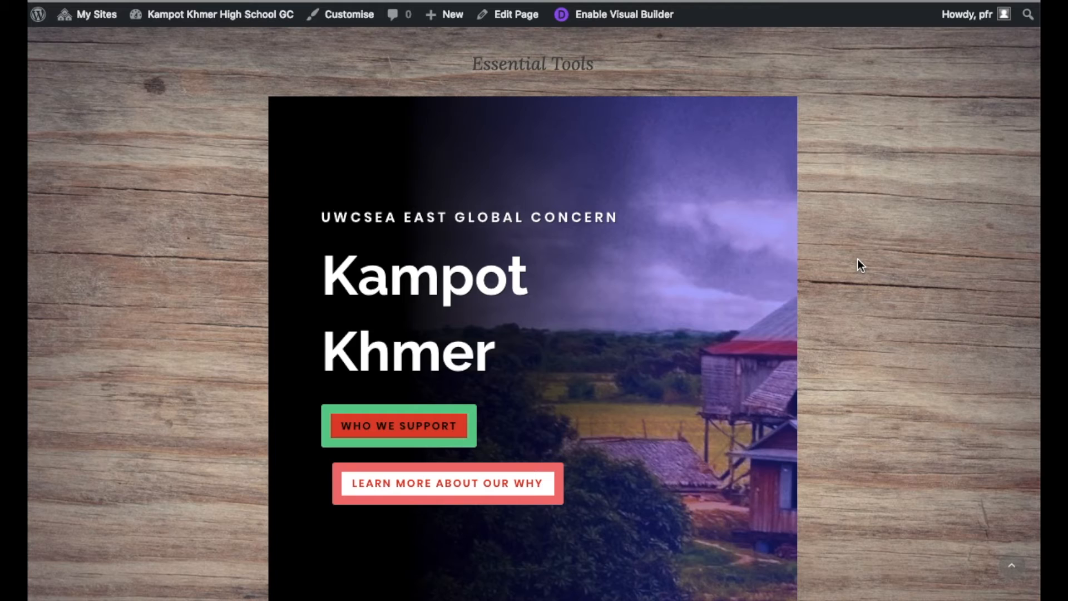
# Step: Give the section containing the Image, Text and Social Media Follow rows a black #000000 background and preview it
pyautogui.click(512, 14)
pyautogui.scroll(1, 414, 246)
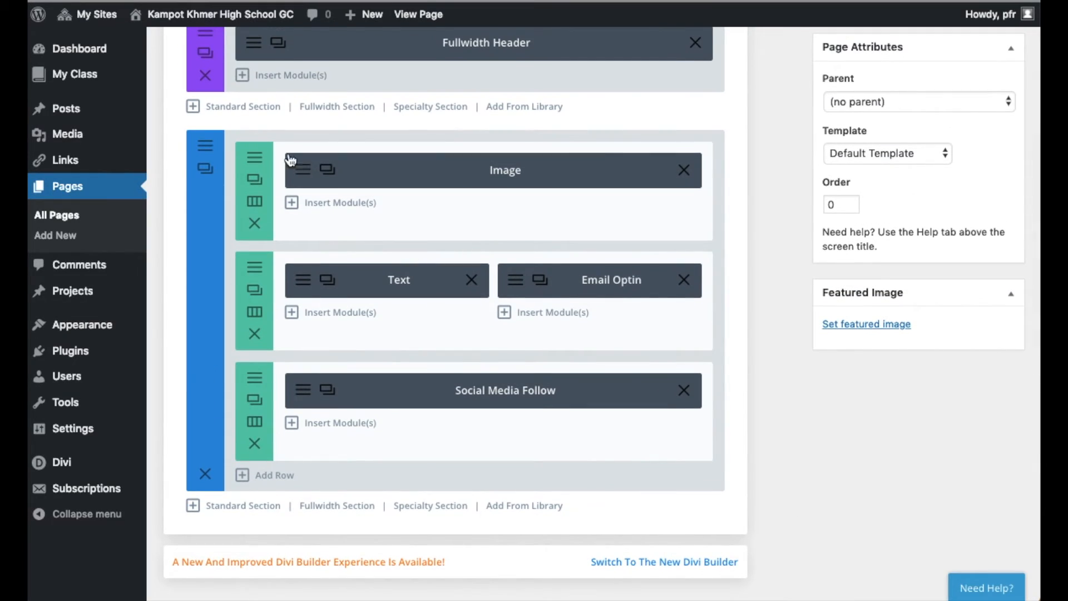
pyautogui.click(210, 149)
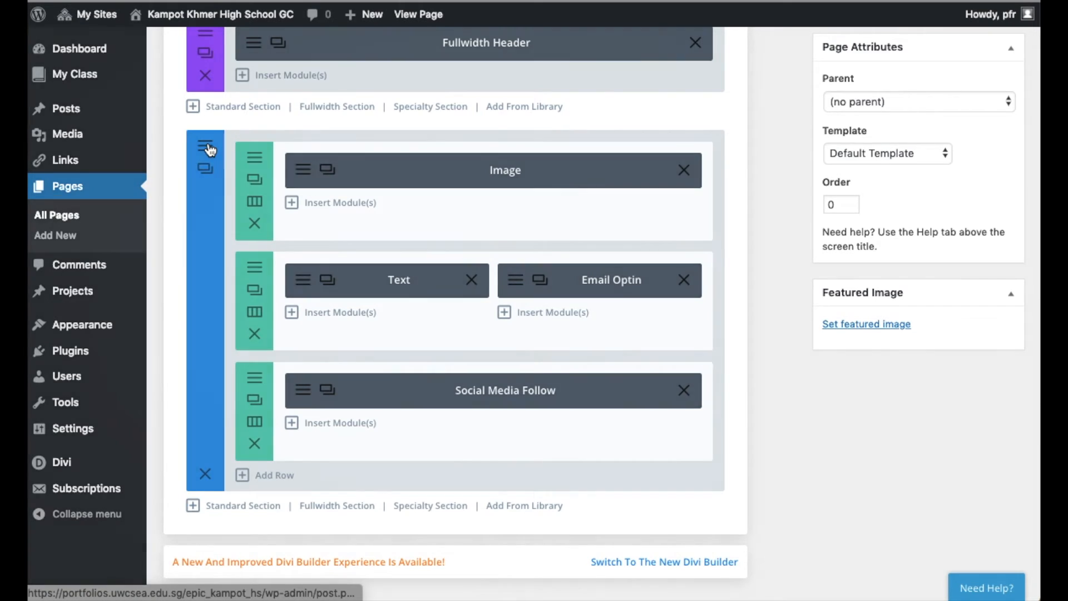
pyautogui.scroll(-3, 418, 368)
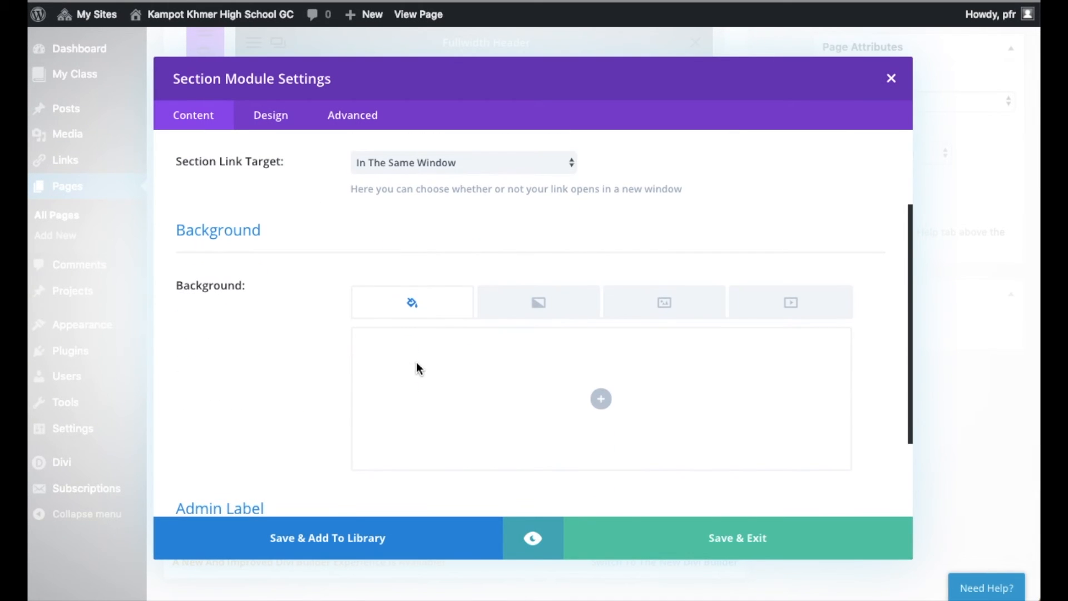
pyautogui.click(601, 399)
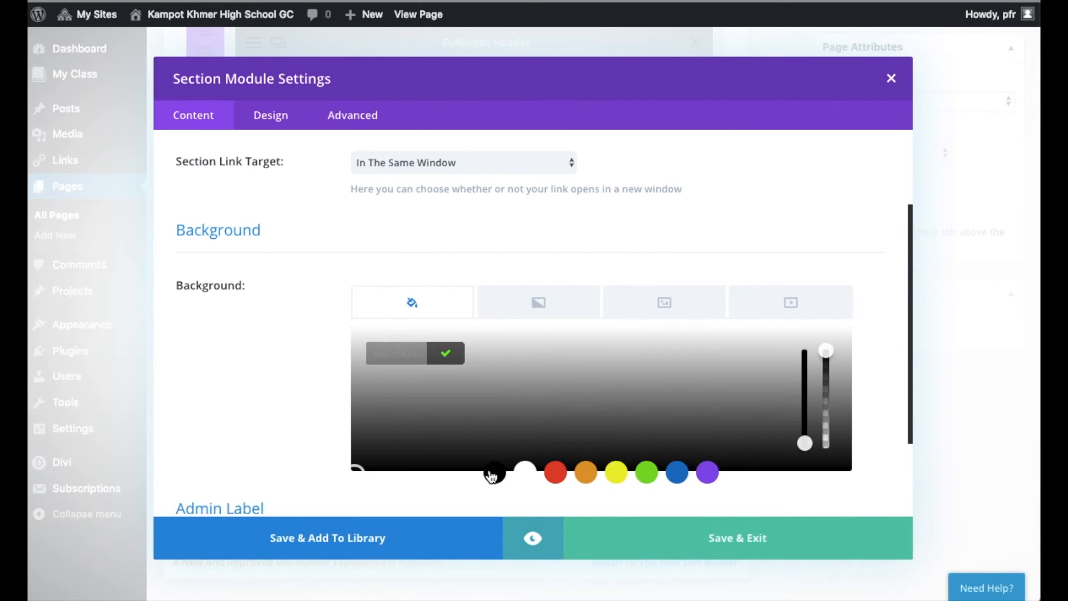
pyautogui.click(526, 534)
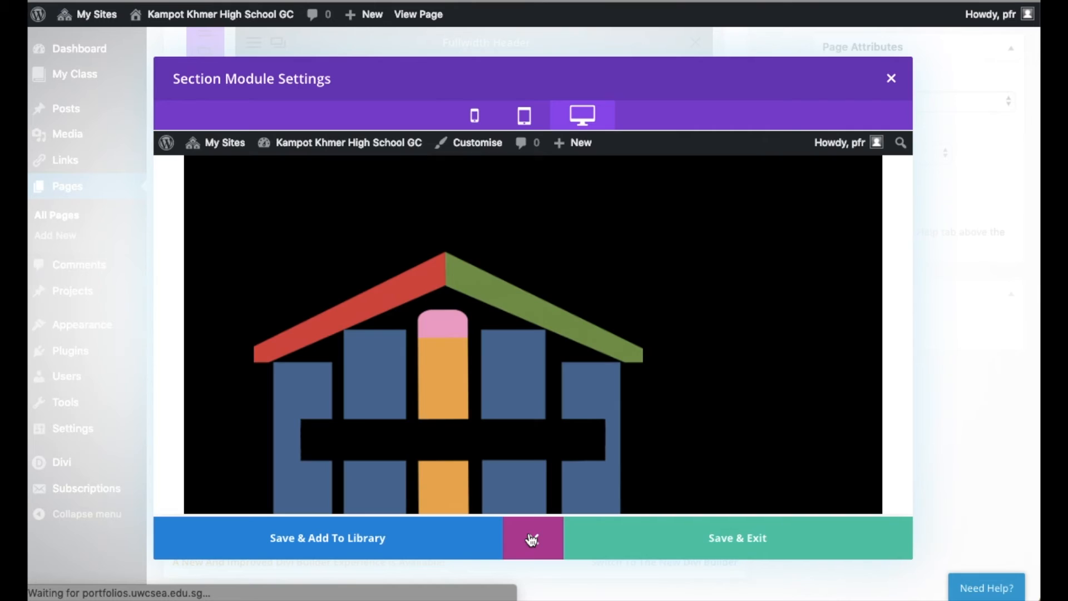
pyautogui.scroll(-7, 529, 382)
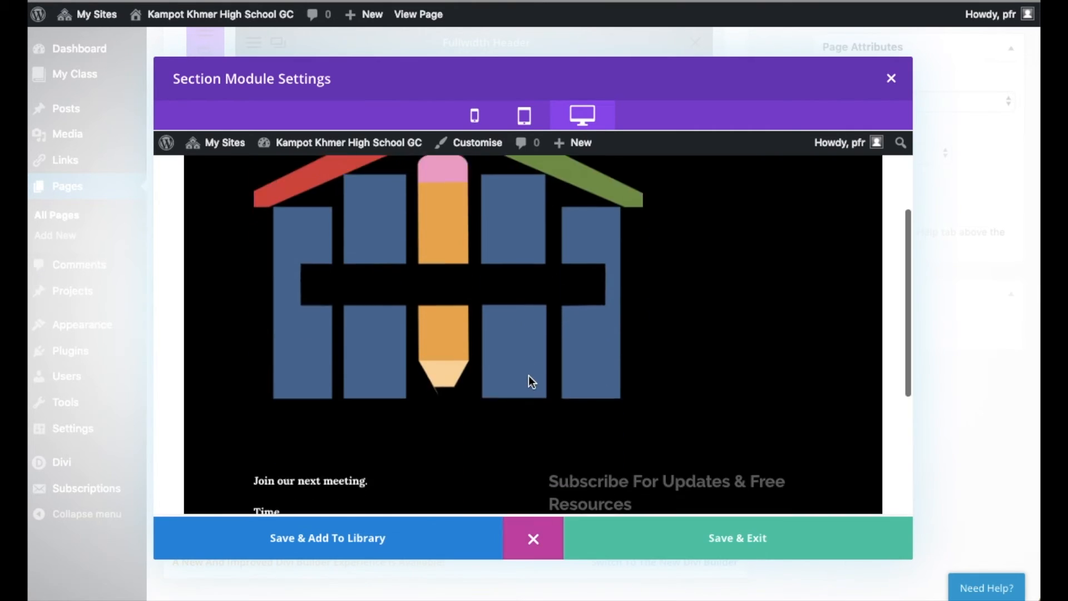
pyautogui.scroll(3, 529, 376)
pyautogui.scroll(3, 529, 375)
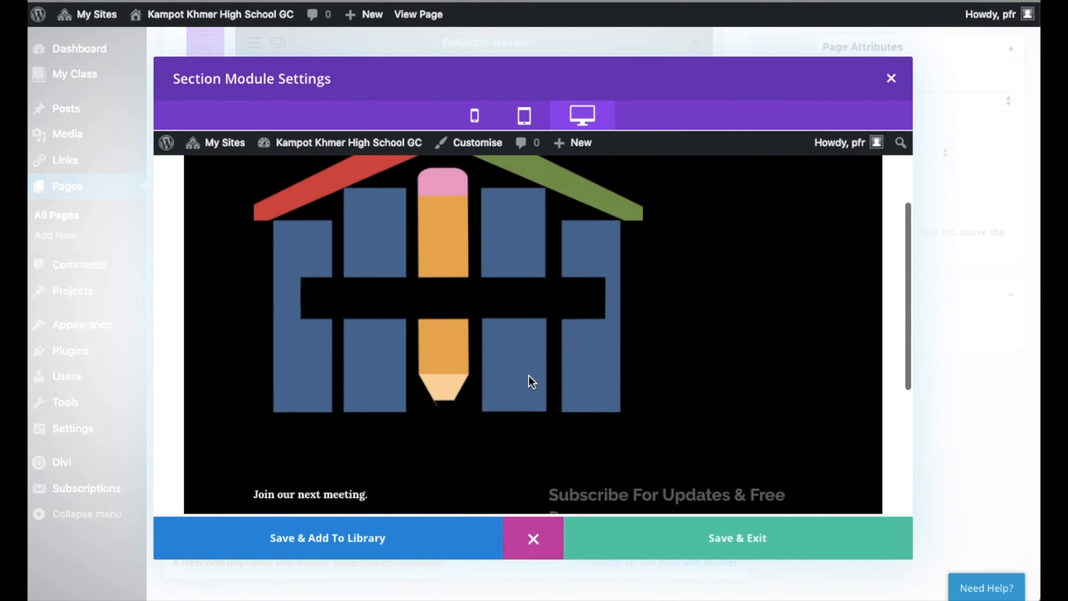
pyautogui.scroll(-2, 528, 375)
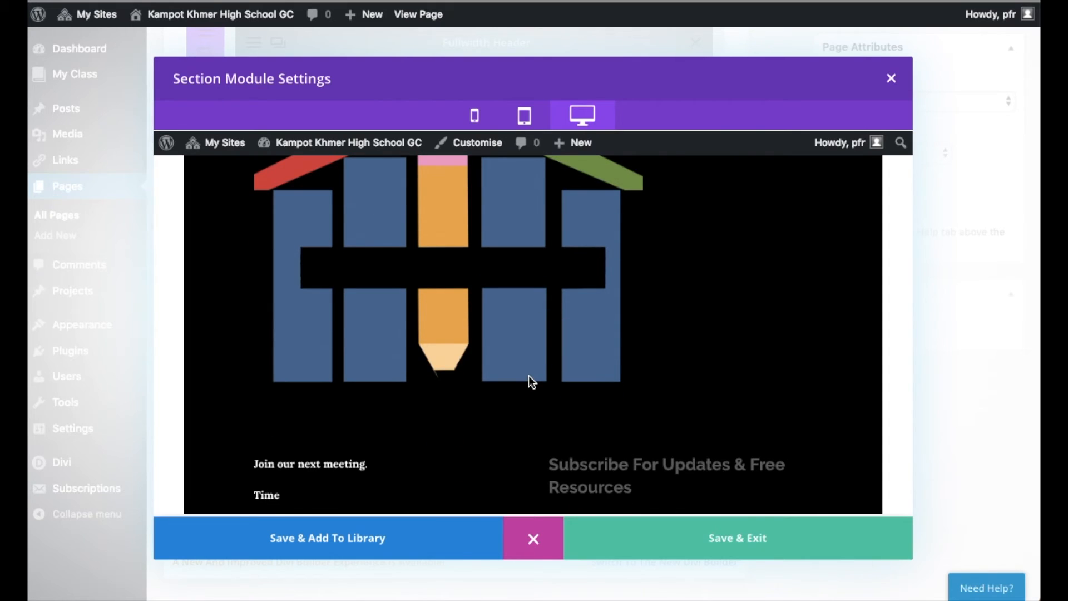
pyautogui.scroll(-2, 528, 375)
pyautogui.scroll(-3, 529, 375)
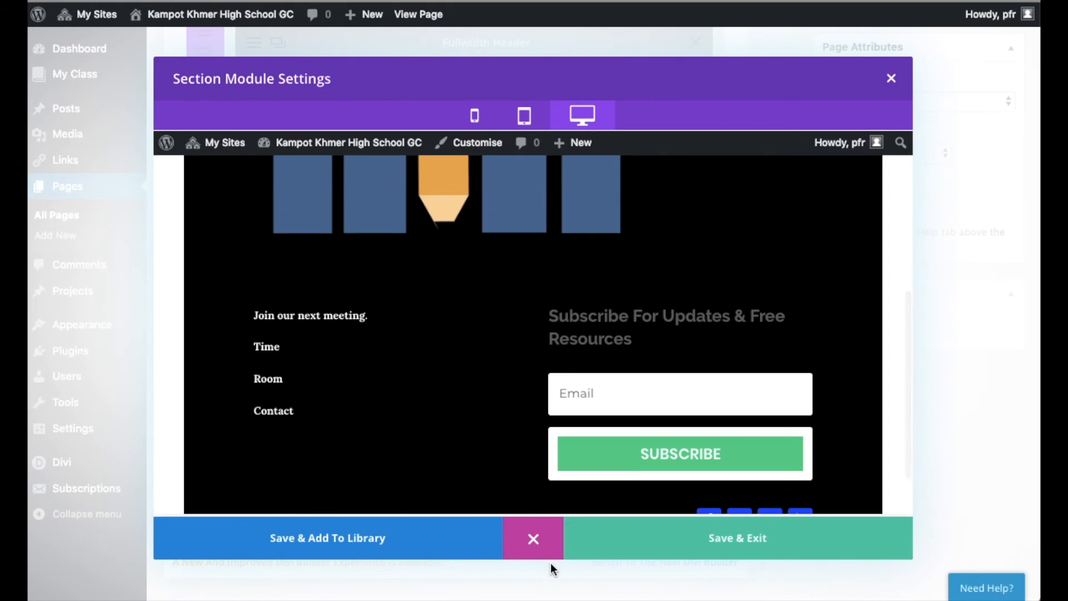
# Step: Lower the opacity of the section's black background to rgba(0,0,0,0.39) and preview the section again
pyautogui.click(536, 540)
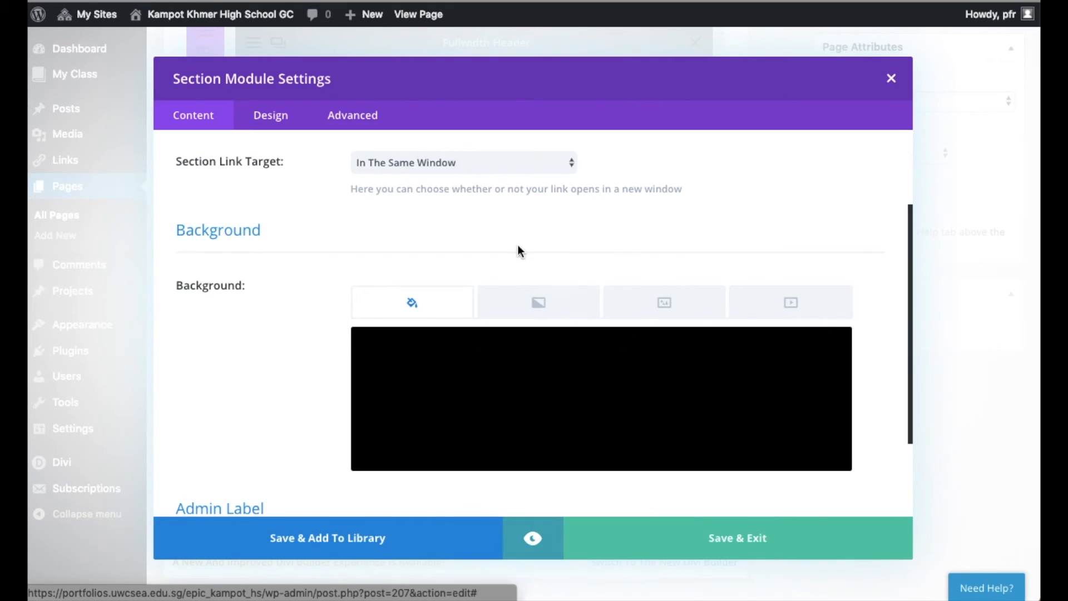
pyautogui.click(810, 350)
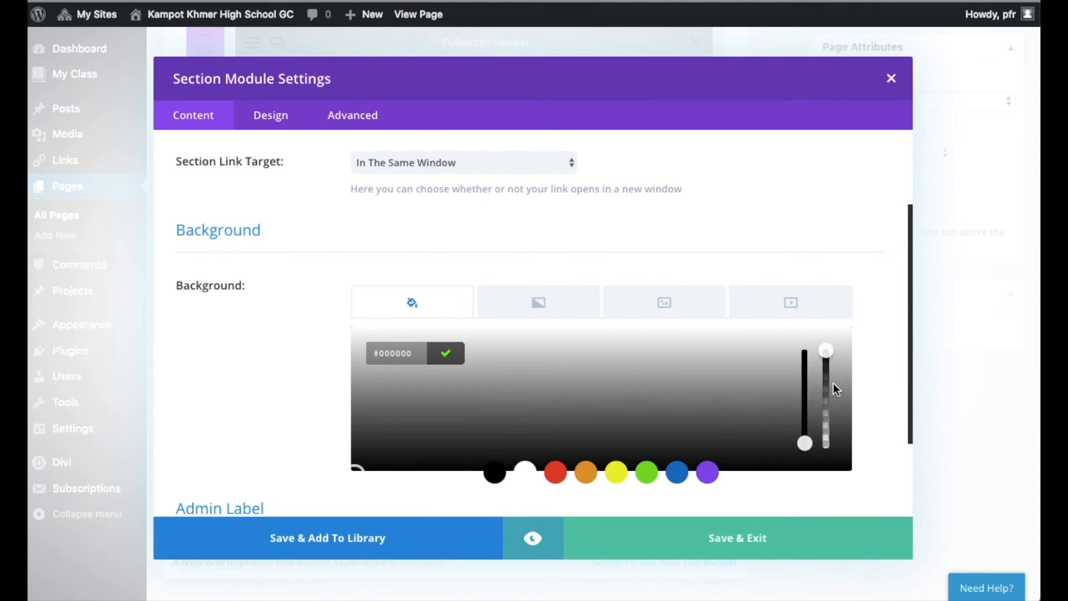
pyautogui.moveTo(831, 352); pyautogui.dragTo(829, 420)
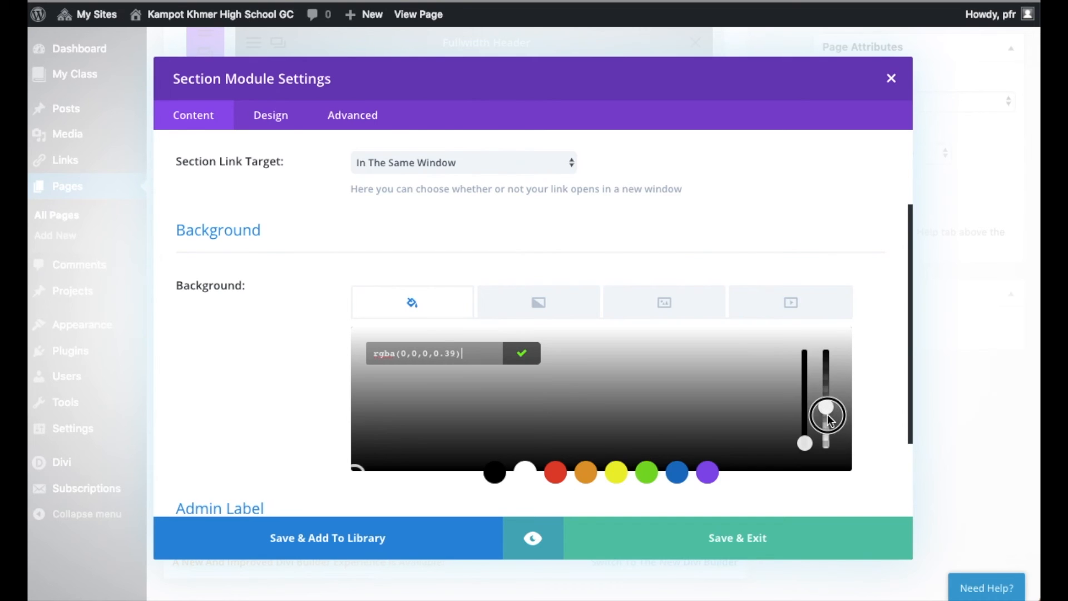
pyautogui.click(533, 541)
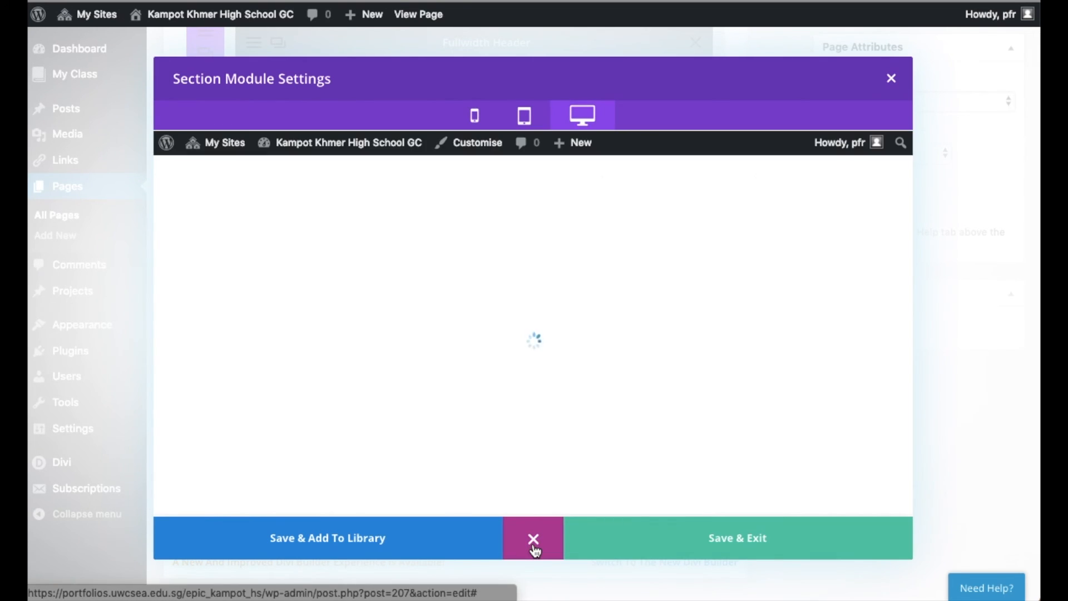